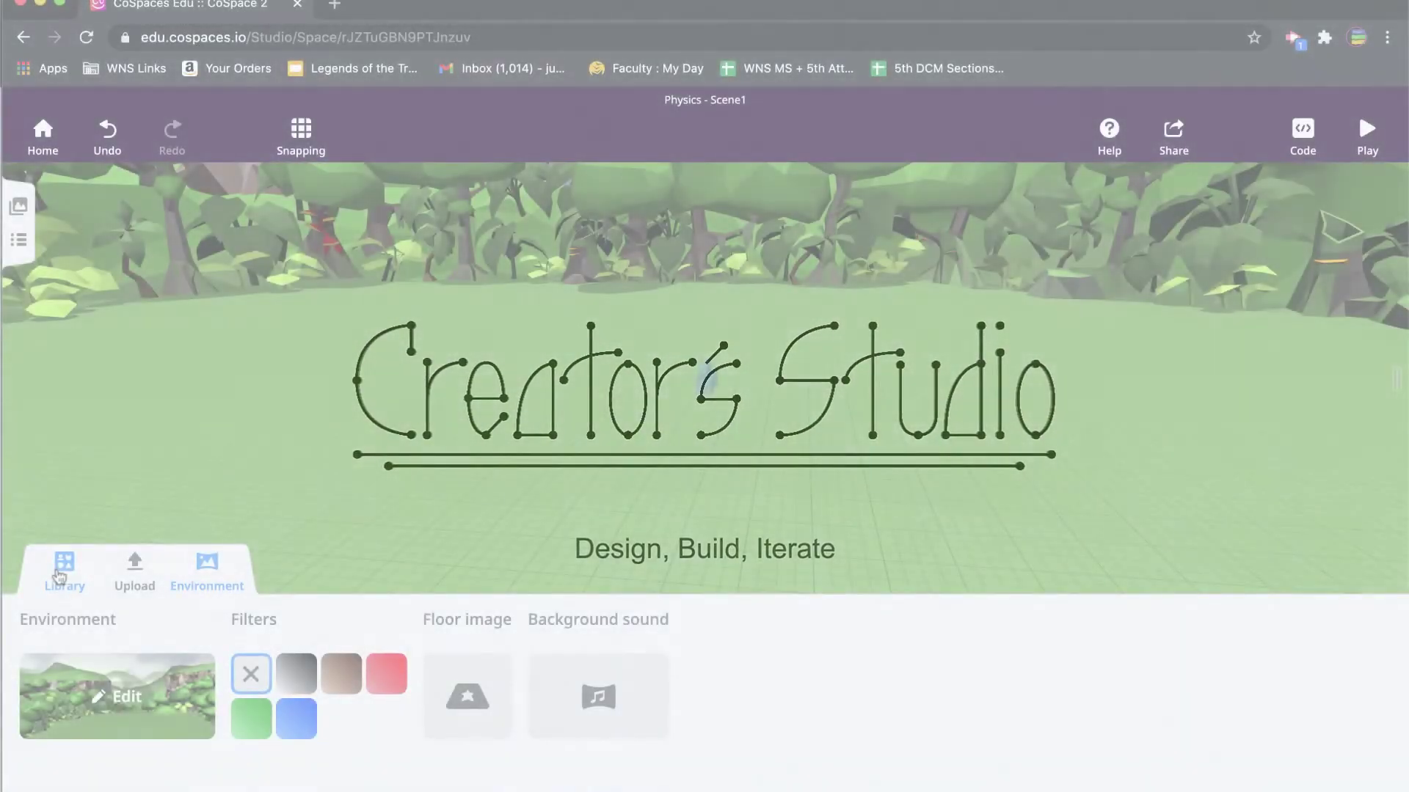
Show the Building items of the Library in the bottom panel
{"action": "left_click", "coordinate": [62, 577]}
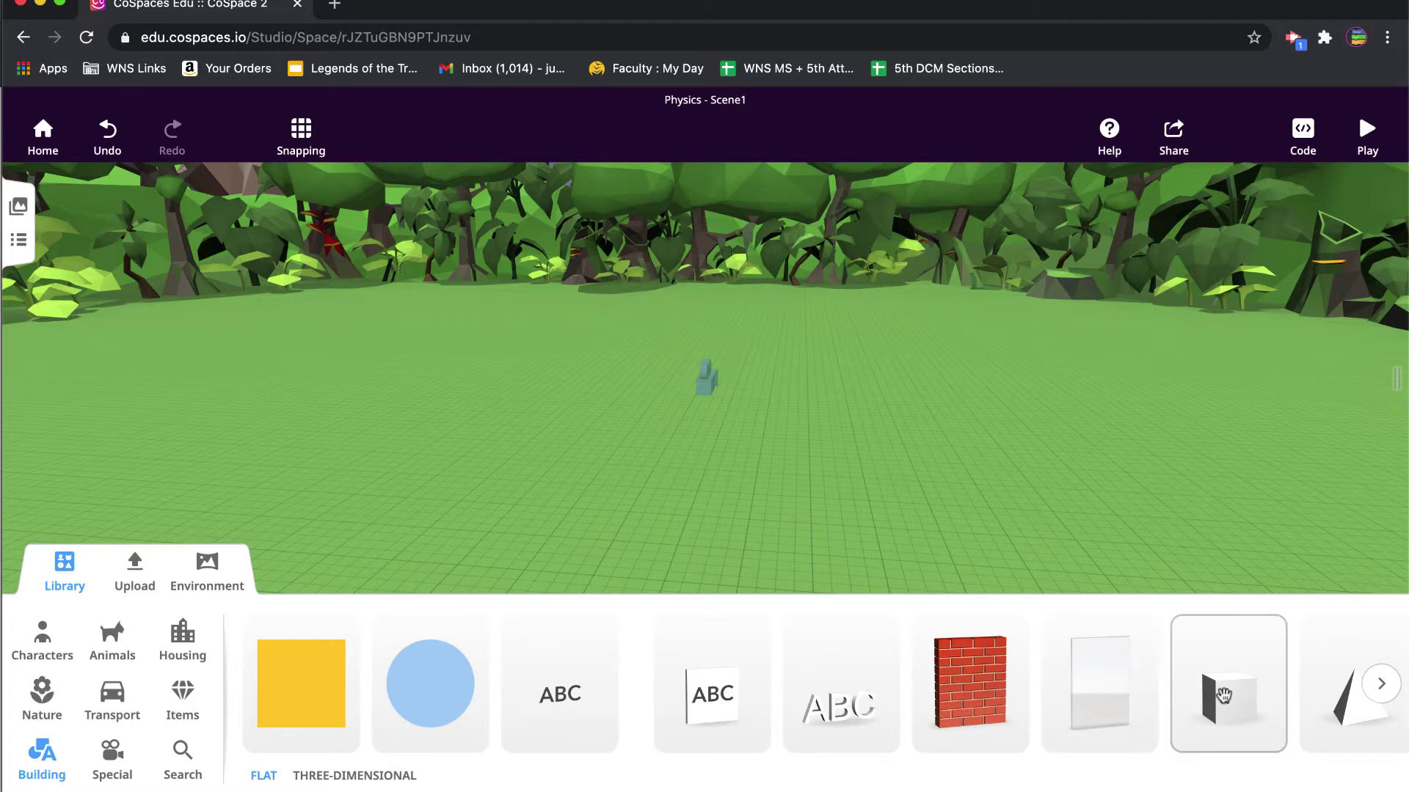
Place a cube mid-scene, a sphere to its left and a dome to its right
{"action": "left_click_drag", "start_coordinate": [1229, 697], "coordinate": [684, 469]}
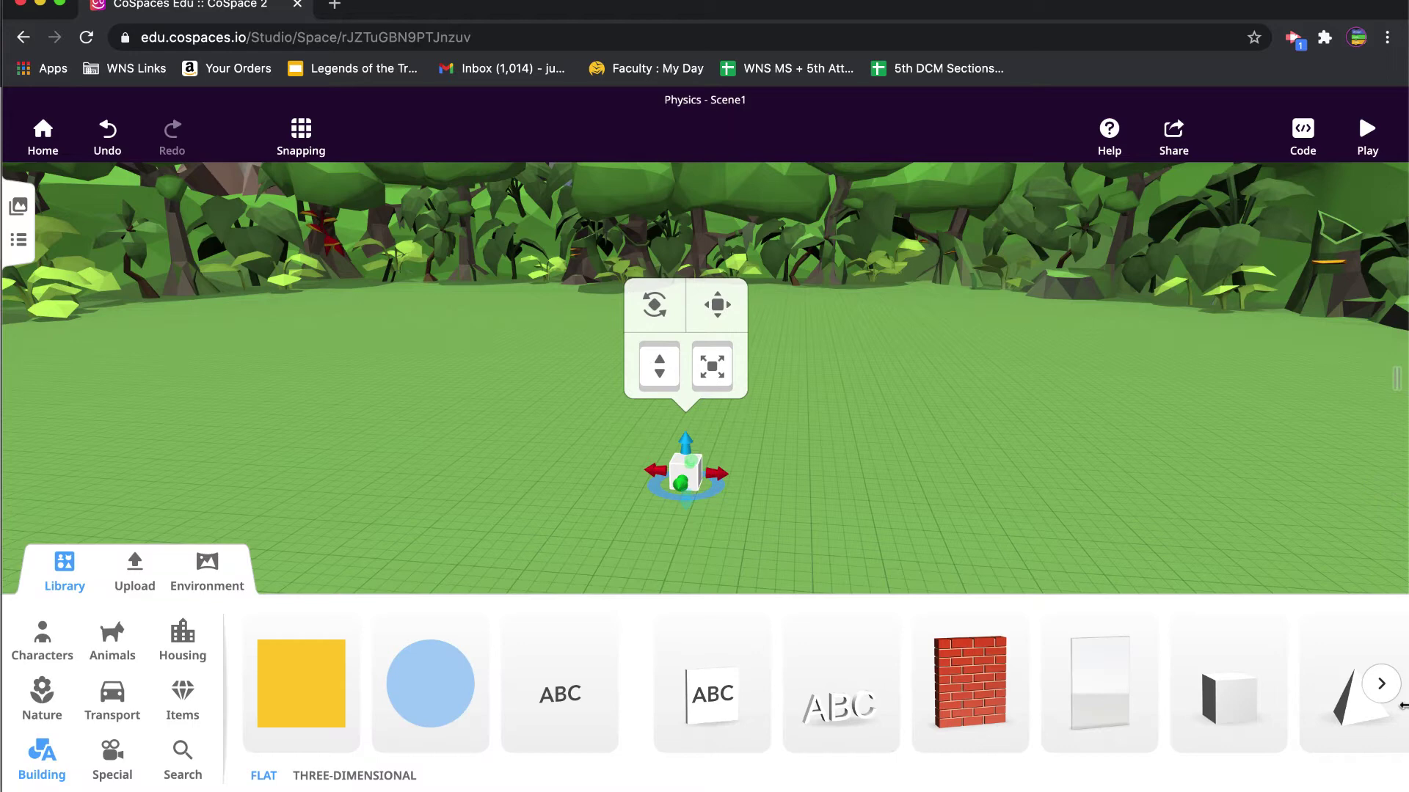
{"action": "left_click", "coordinate": [1382, 685]}
{"action": "left_click_drag", "start_coordinate": [1203, 686], "coordinate": [442, 470]}
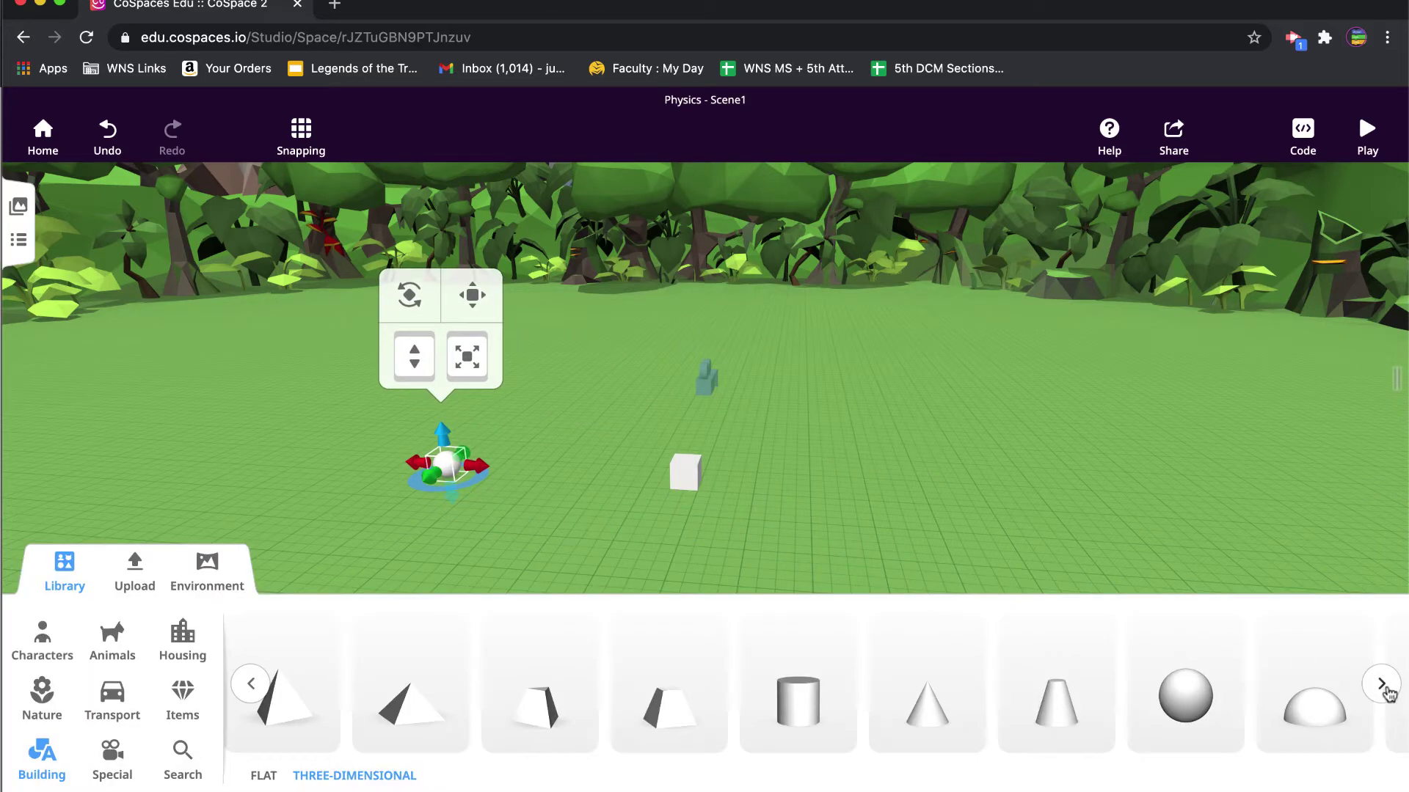
{"action": "left_click_drag", "start_coordinate": [1320, 698], "coordinate": [843, 510]}
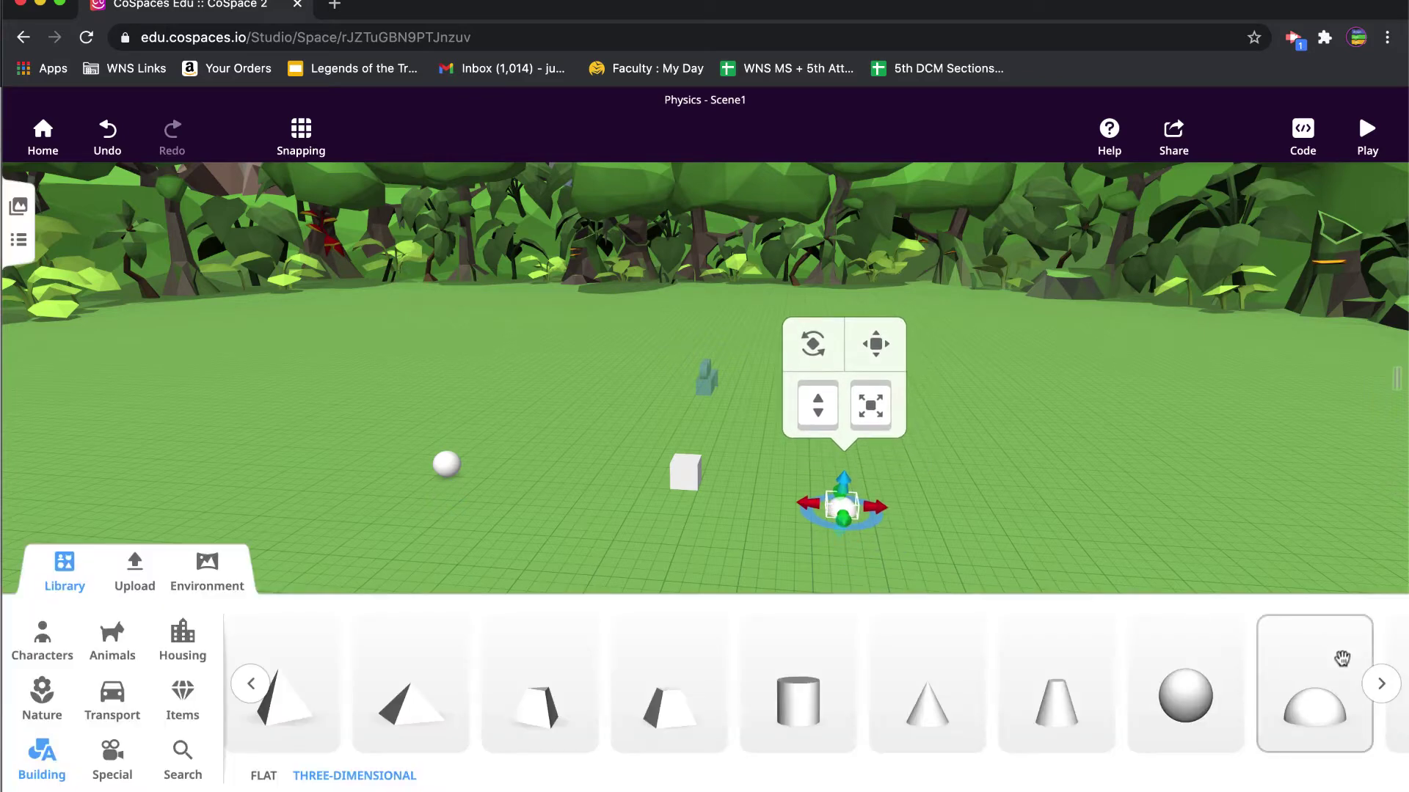
Add a tube between the cube and the dome, then select the cube
{"action": "left_click", "coordinate": [1381, 683]}
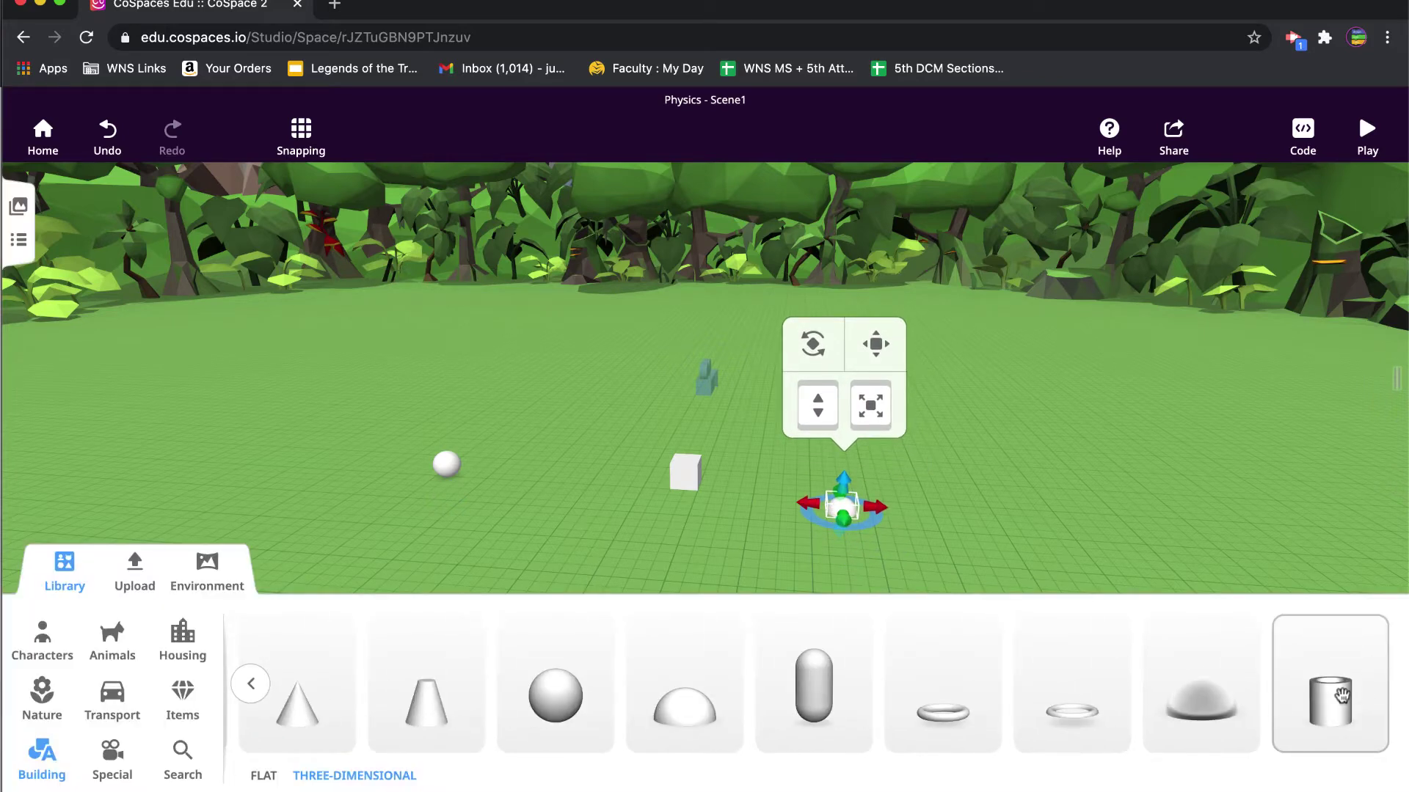
{"action": "left_click_drag", "start_coordinate": [1341, 695], "coordinate": [729, 530]}
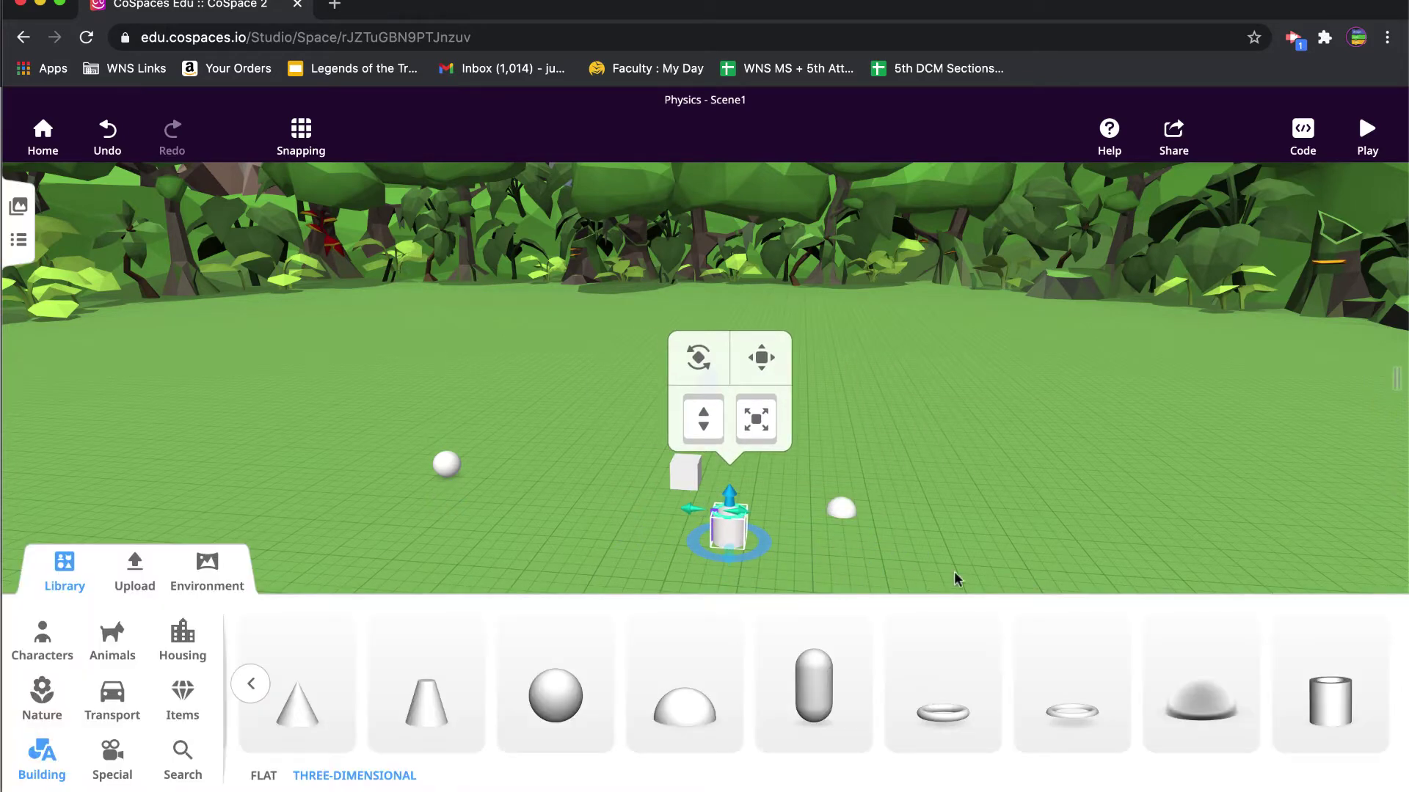
{"action": "left_click", "coordinate": [953, 572]}
{"action": "left_click", "coordinate": [677, 484]}
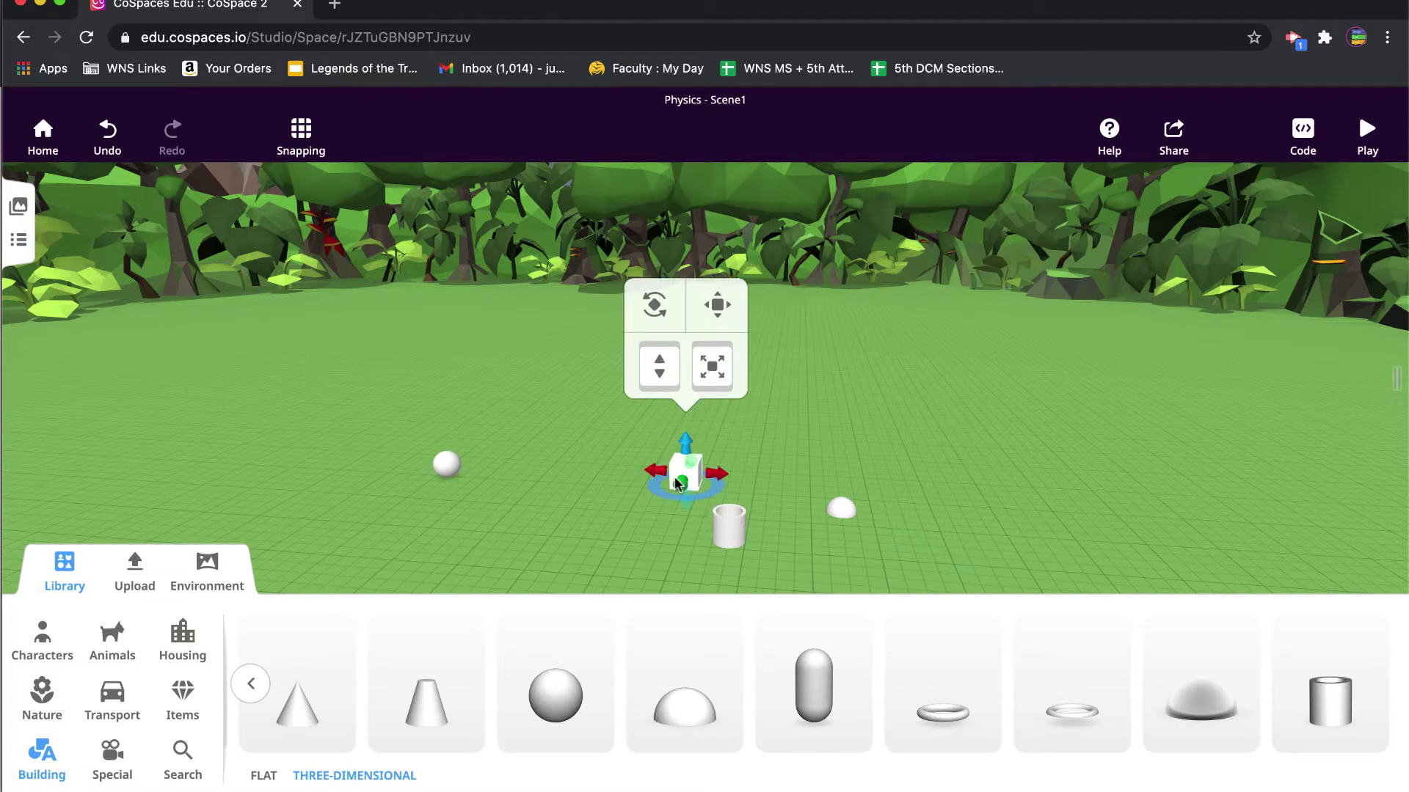
Stretch the cube into a tall thin panel and tilt it nearly flat as a board
{"action": "left_click_drag", "start_coordinate": [682, 451], "coordinate": [683, 356]}
{"action": "left_click_drag", "start_coordinate": [710, 433], "coordinate": [658, 460]}
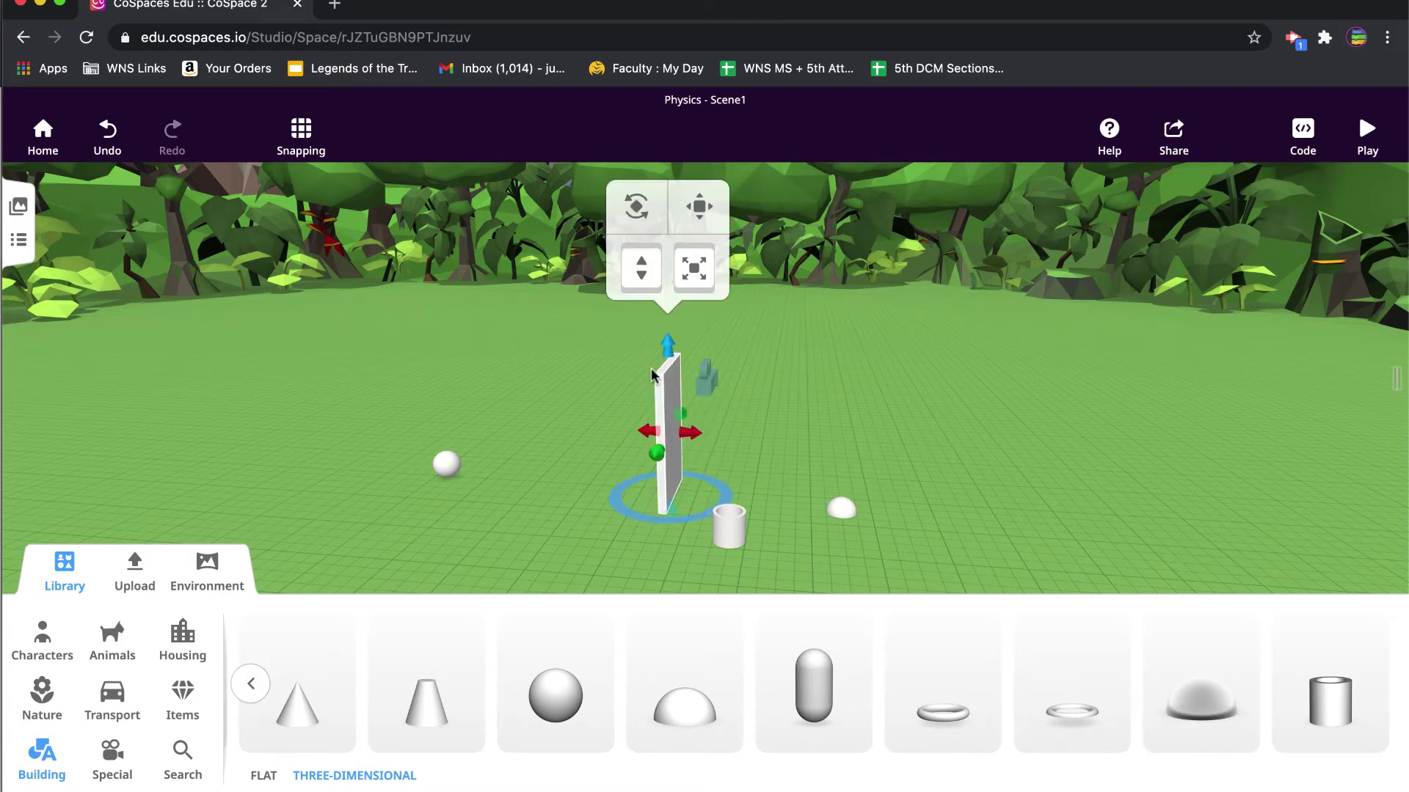
{"action": "left_click_drag", "start_coordinate": [668, 353], "coordinate": [649, 268]}
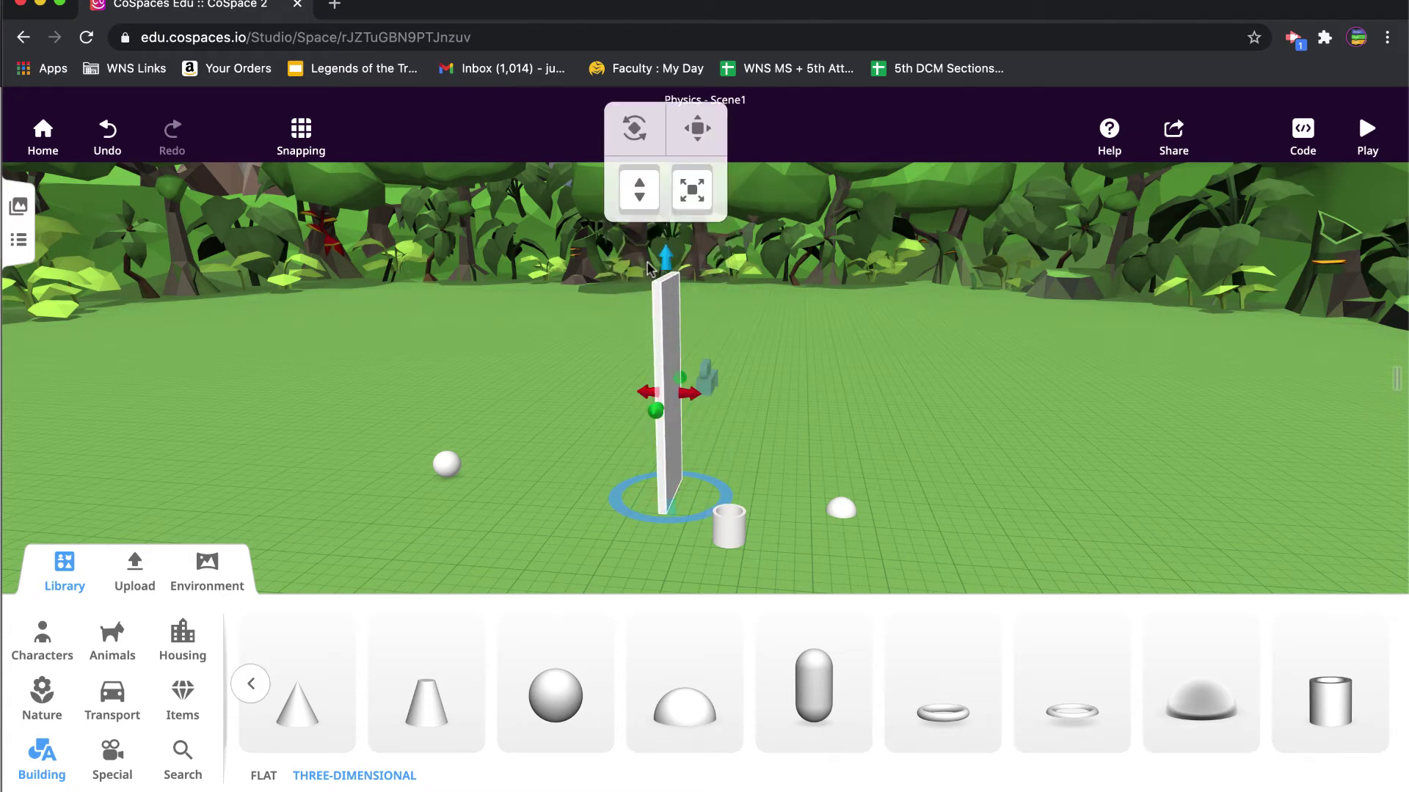
{"action": "left_click", "coordinate": [633, 125]}
{"action": "left_click_drag", "start_coordinate": [789, 372], "coordinate": [675, 319]}
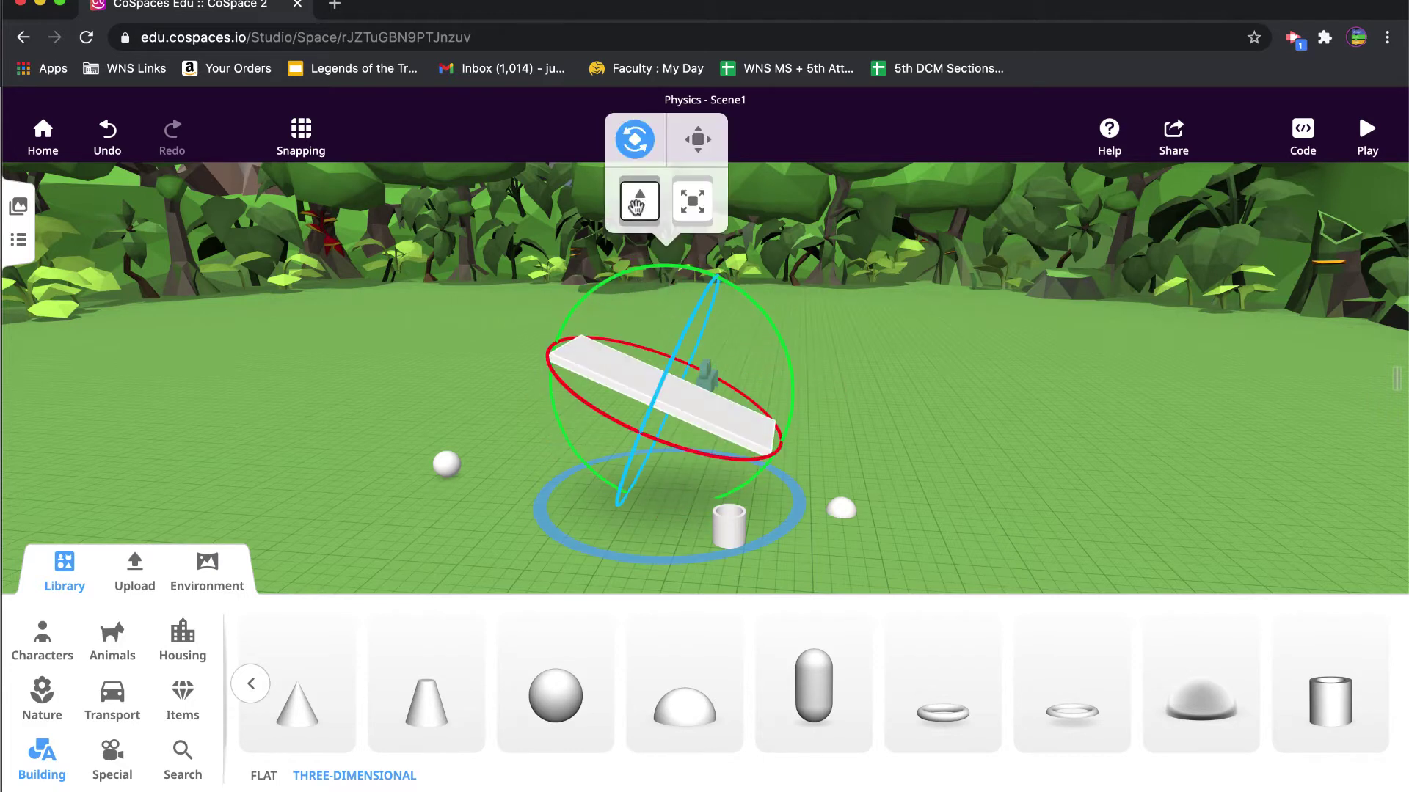
{"action": "left_click_drag", "start_coordinate": [639, 202], "coordinate": [644, 253]}
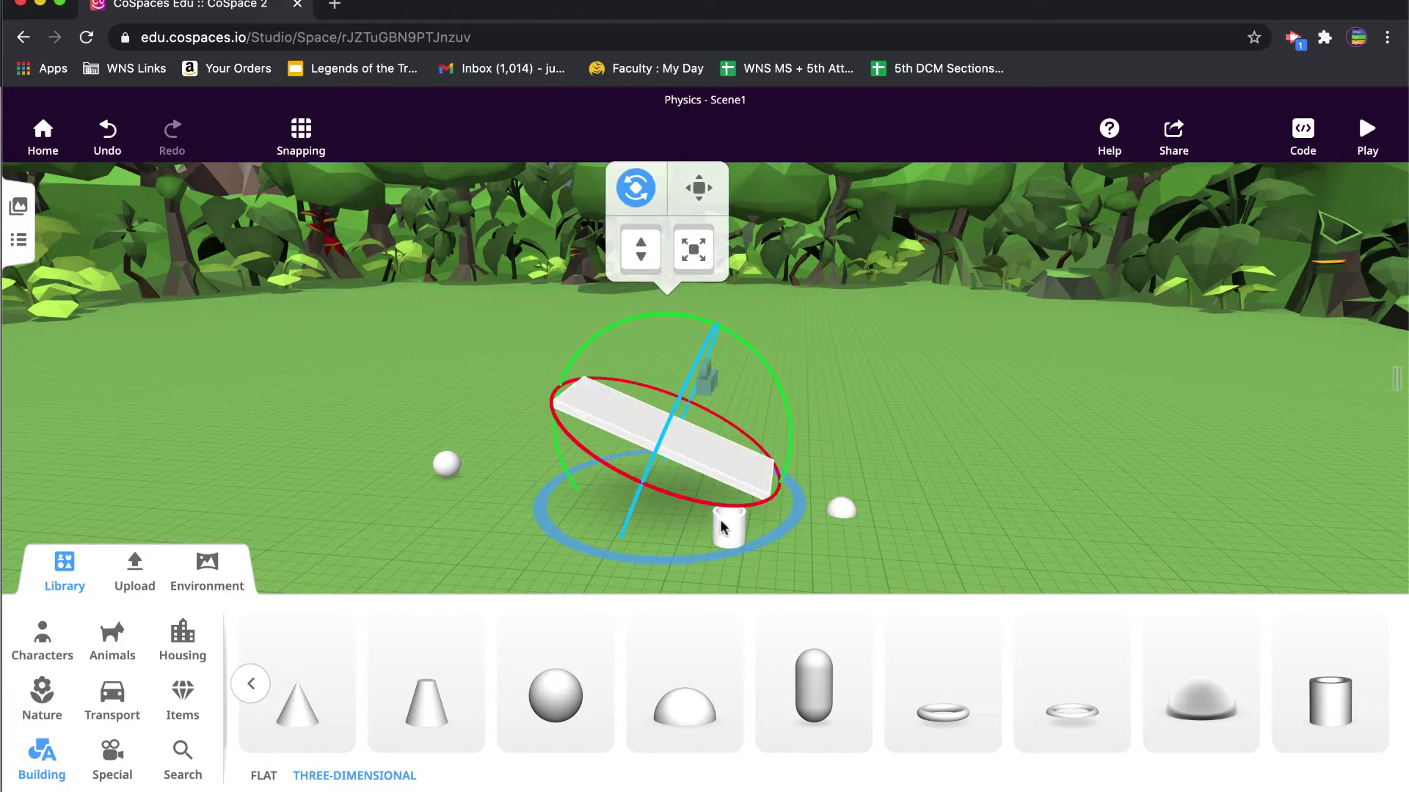
Select the tube and begin rotating it onto its side
{"action": "left_click", "coordinate": [727, 526]}
{"action": "left_click_drag", "start_coordinate": [922, 538], "coordinate": [748, 541]}
{"action": "left_click_drag", "start_coordinate": [598, 435], "coordinate": [486, 484]}
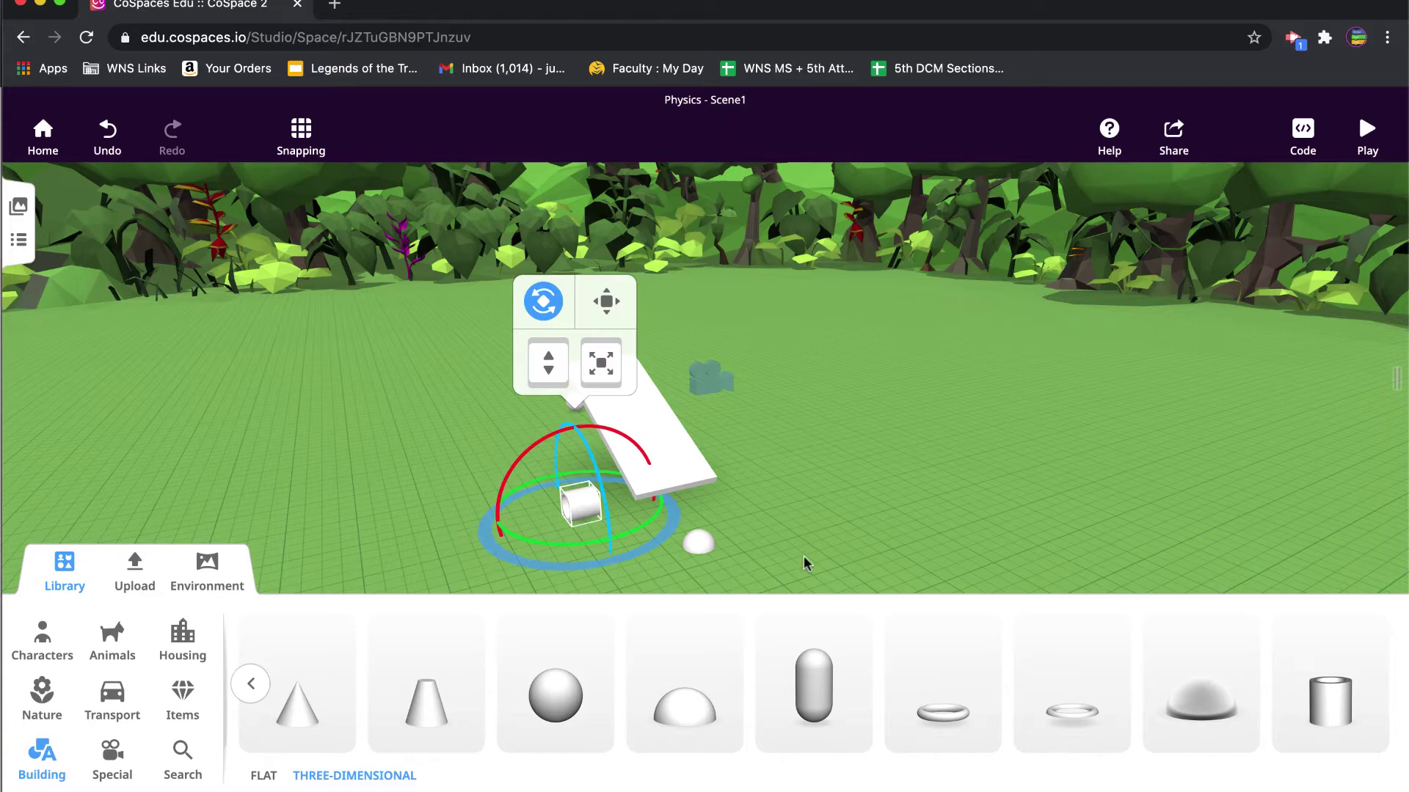
Rotate the tube to -90° and position it under the board
{"action": "left_click_drag", "start_coordinate": [804, 566], "coordinate": [1013, 543]}
{"action": "left_click_drag", "start_coordinate": [763, 517], "coordinate": [684, 484]}
{"action": "left_click_drag", "start_coordinate": [879, 555], "coordinate": [744, 543]}
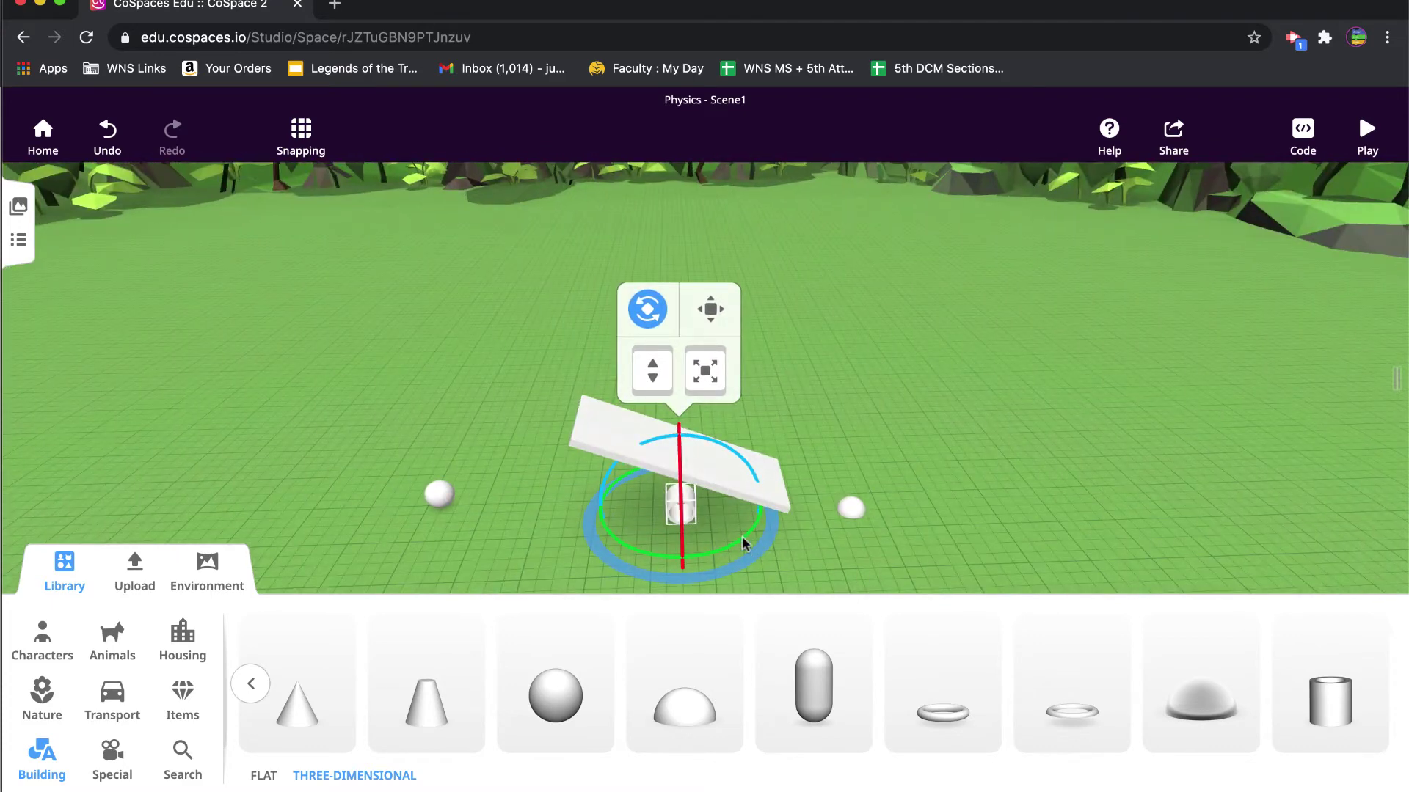
{"action": "mouse_move", "coordinate": [690, 501]}
{"action": "left_mouse_down"}
{"action": "mouse_move", "coordinate": [669, 499]}
{"action": "mouse_move", "coordinate": [682, 494]}
{"action": "left_mouse_up"}
{"action": "left_click_drag", "start_coordinate": [863, 549], "coordinate": [842, 490]}
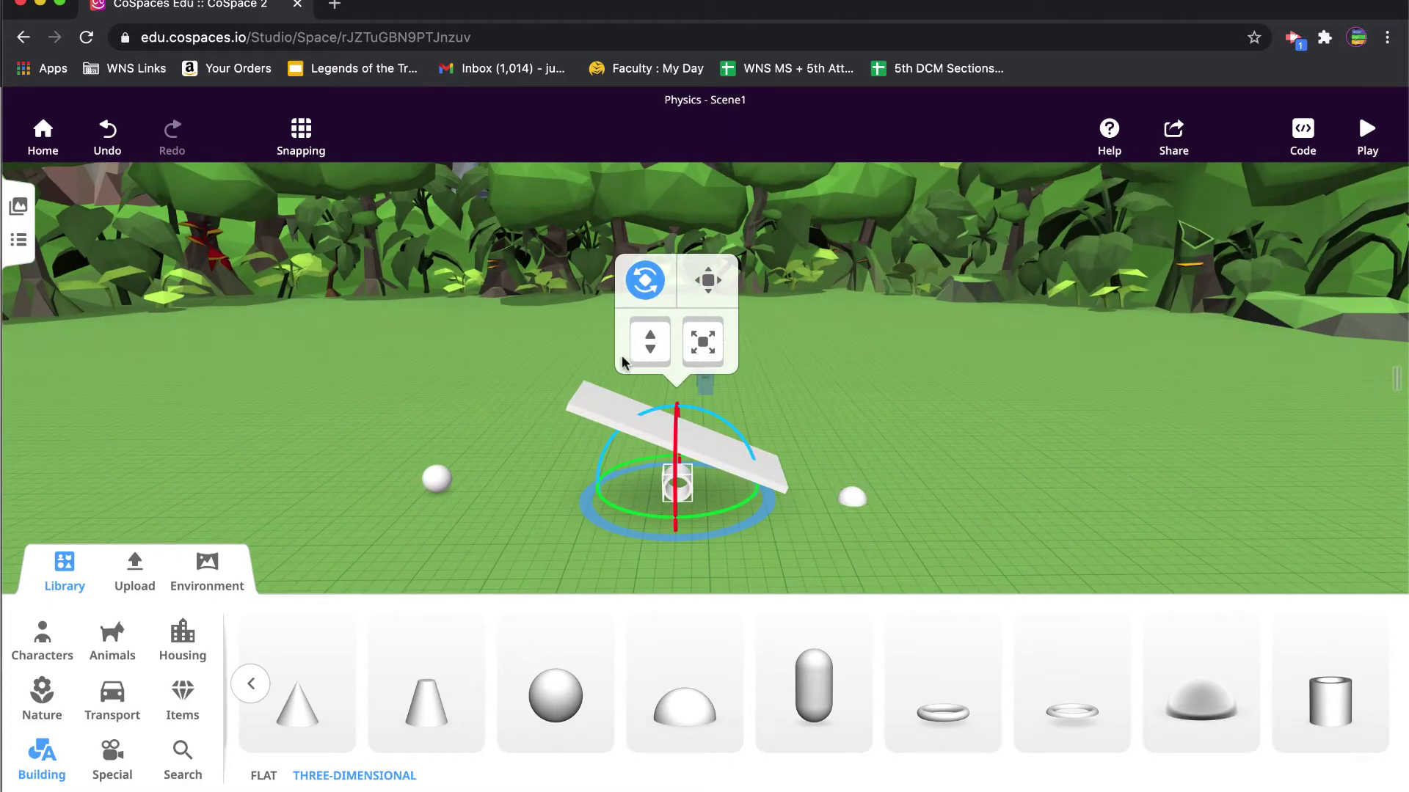
Enlarge the tube beneath the board, then select the board
{"action": "left_click", "coordinate": [622, 400]}
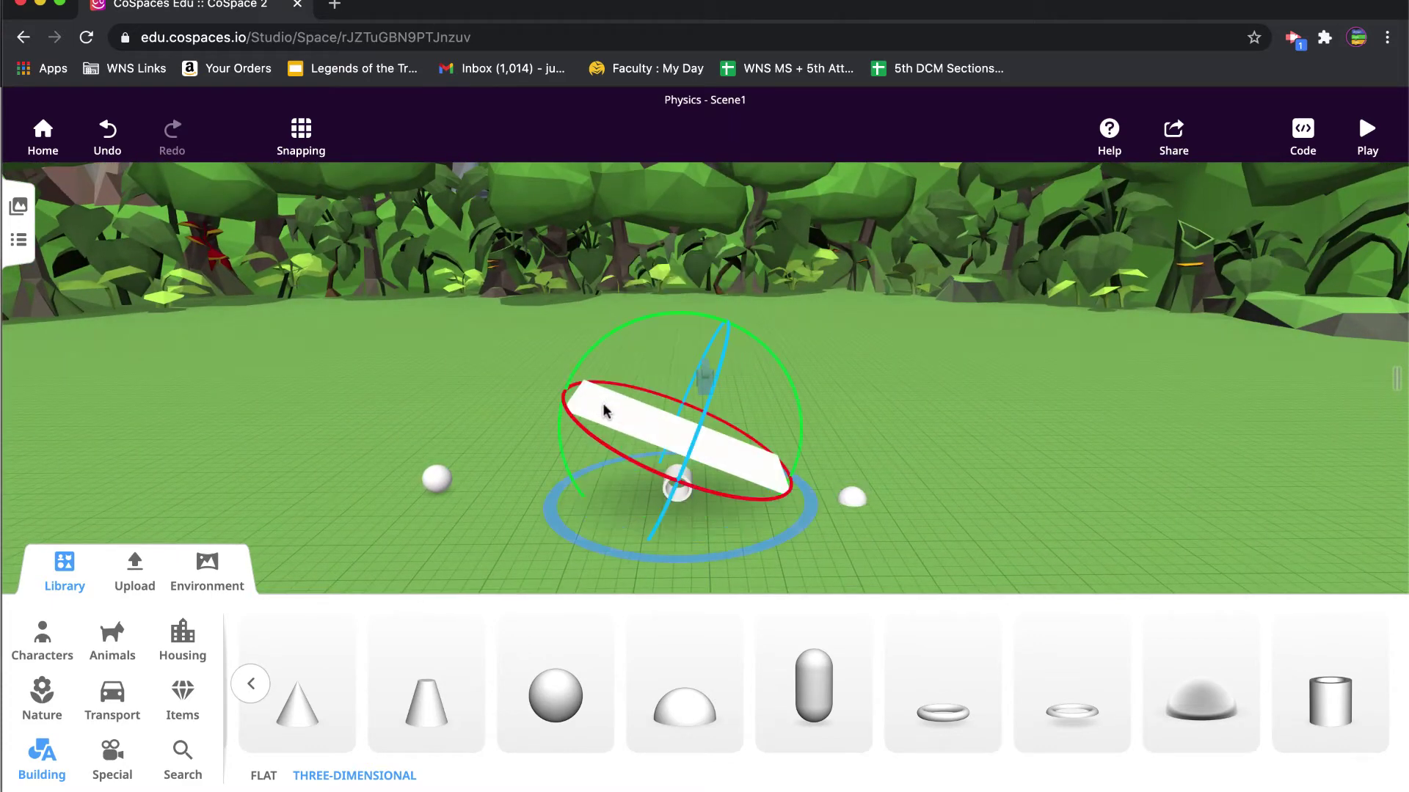
{"action": "left_click", "coordinate": [682, 506]}
{"action": "left_click_drag", "start_coordinate": [712, 328], "coordinate": [713, 306]}
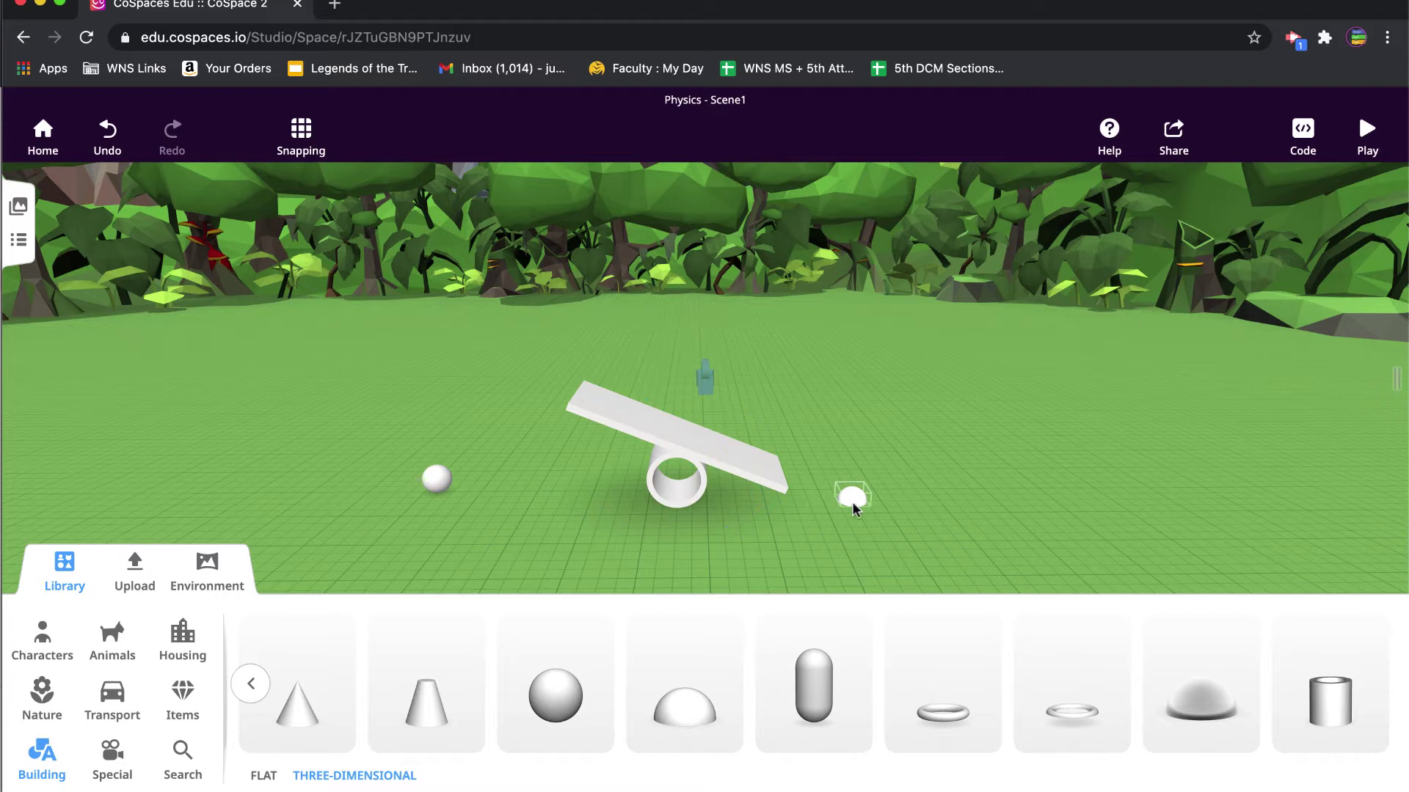
{"action": "left_click", "coordinate": [741, 451]}
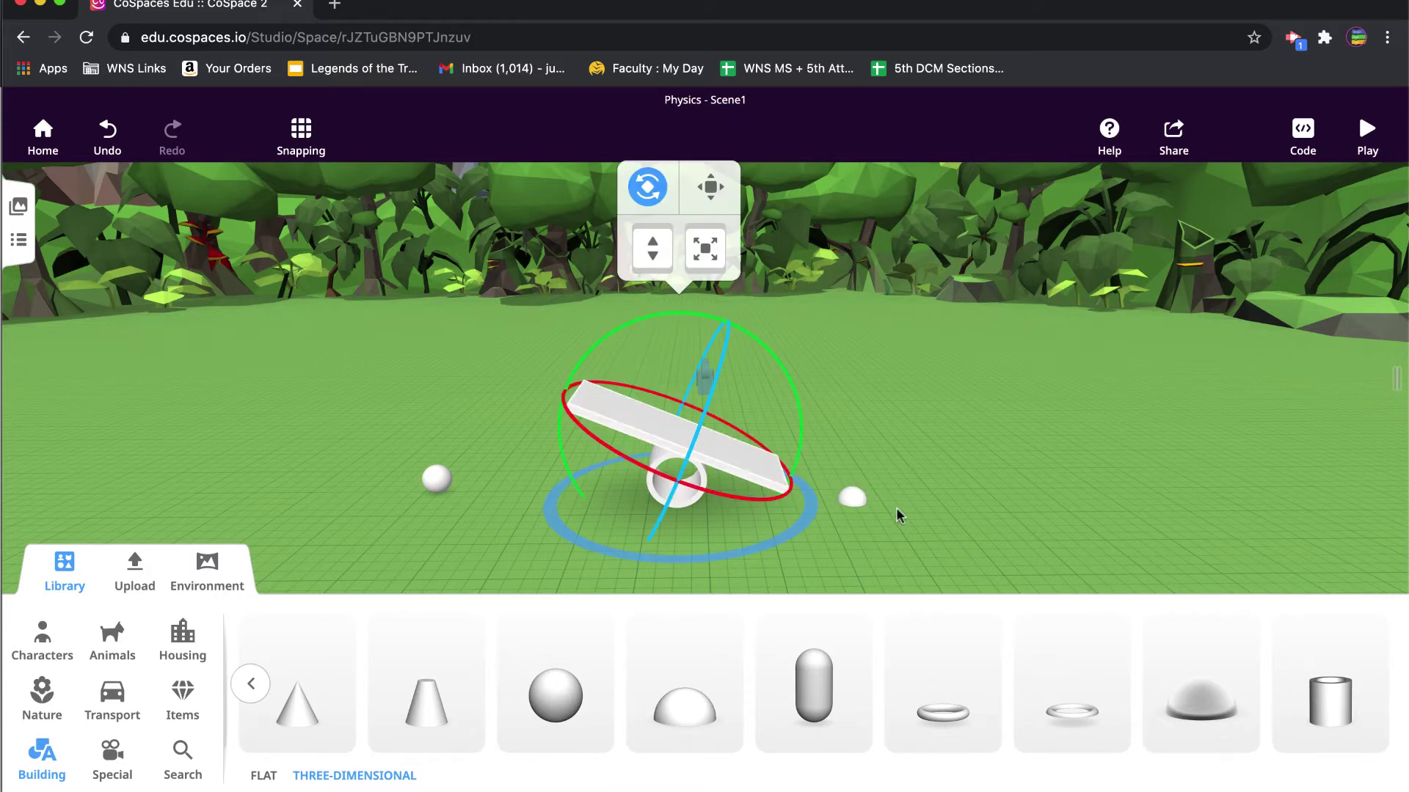
Scale up the dome, move it to the board's low end and settle it onto the plank
{"action": "left_click", "coordinate": [848, 499]}
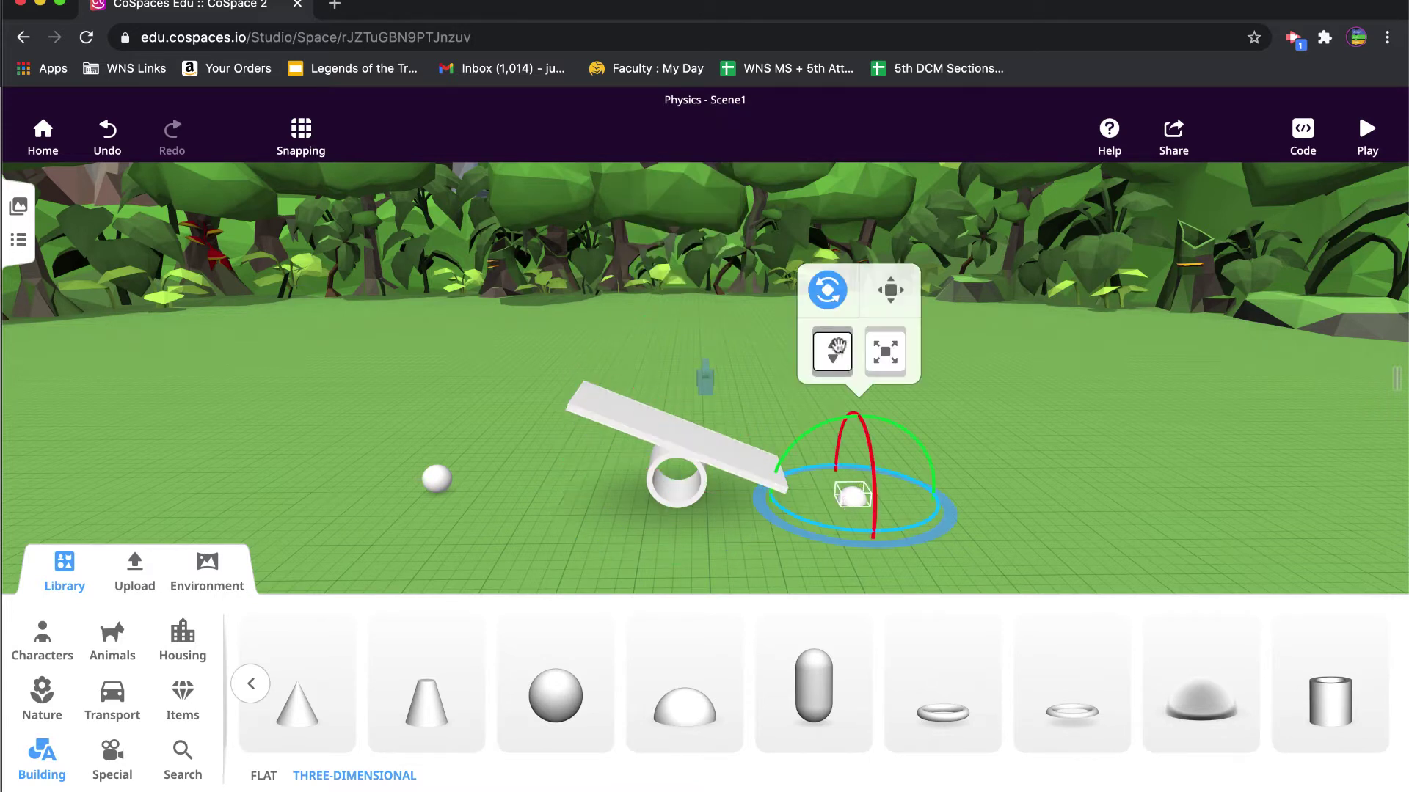
{"action": "left_click_drag", "start_coordinate": [884, 352], "coordinate": [885, 350]}
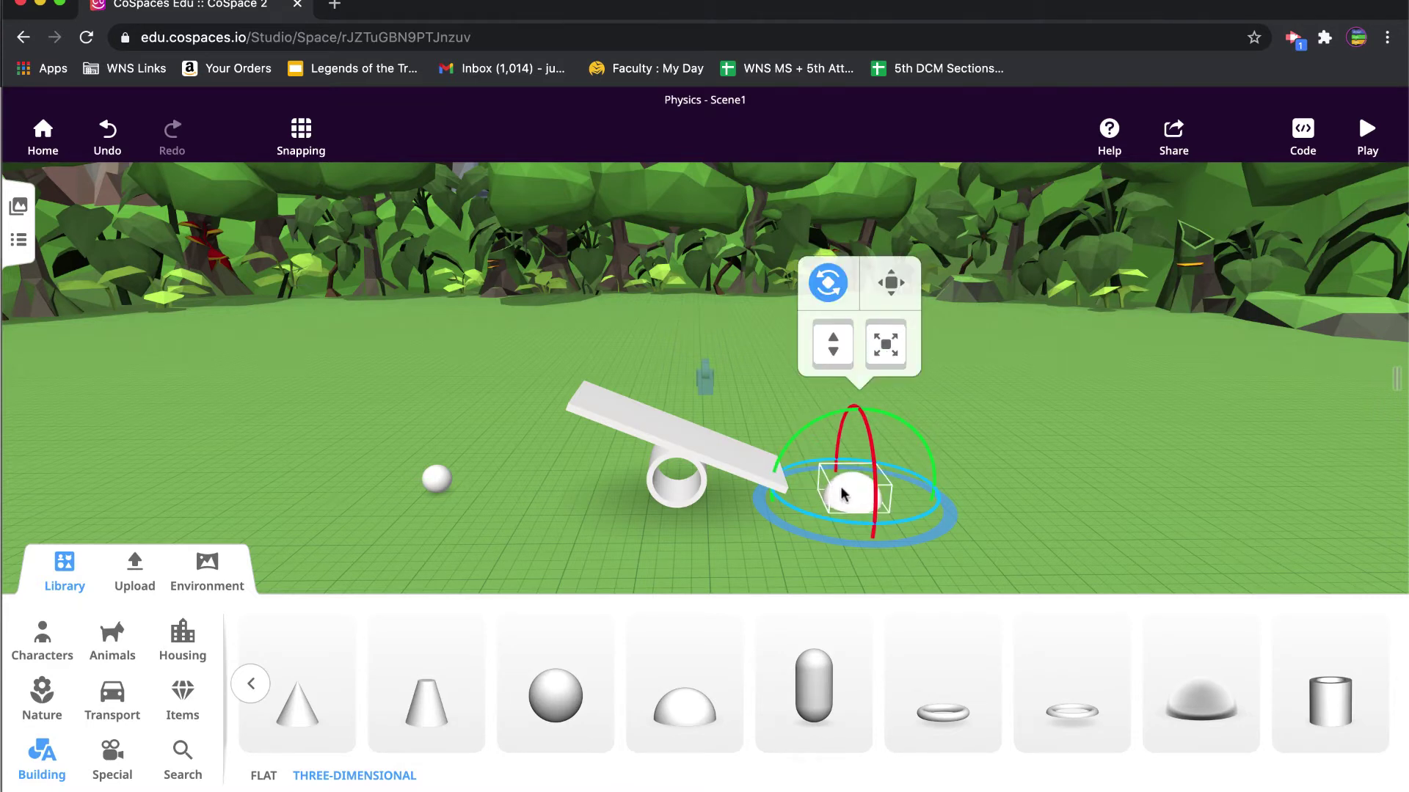
{"action": "left_click_drag", "start_coordinate": [851, 496], "coordinate": [747, 499]}
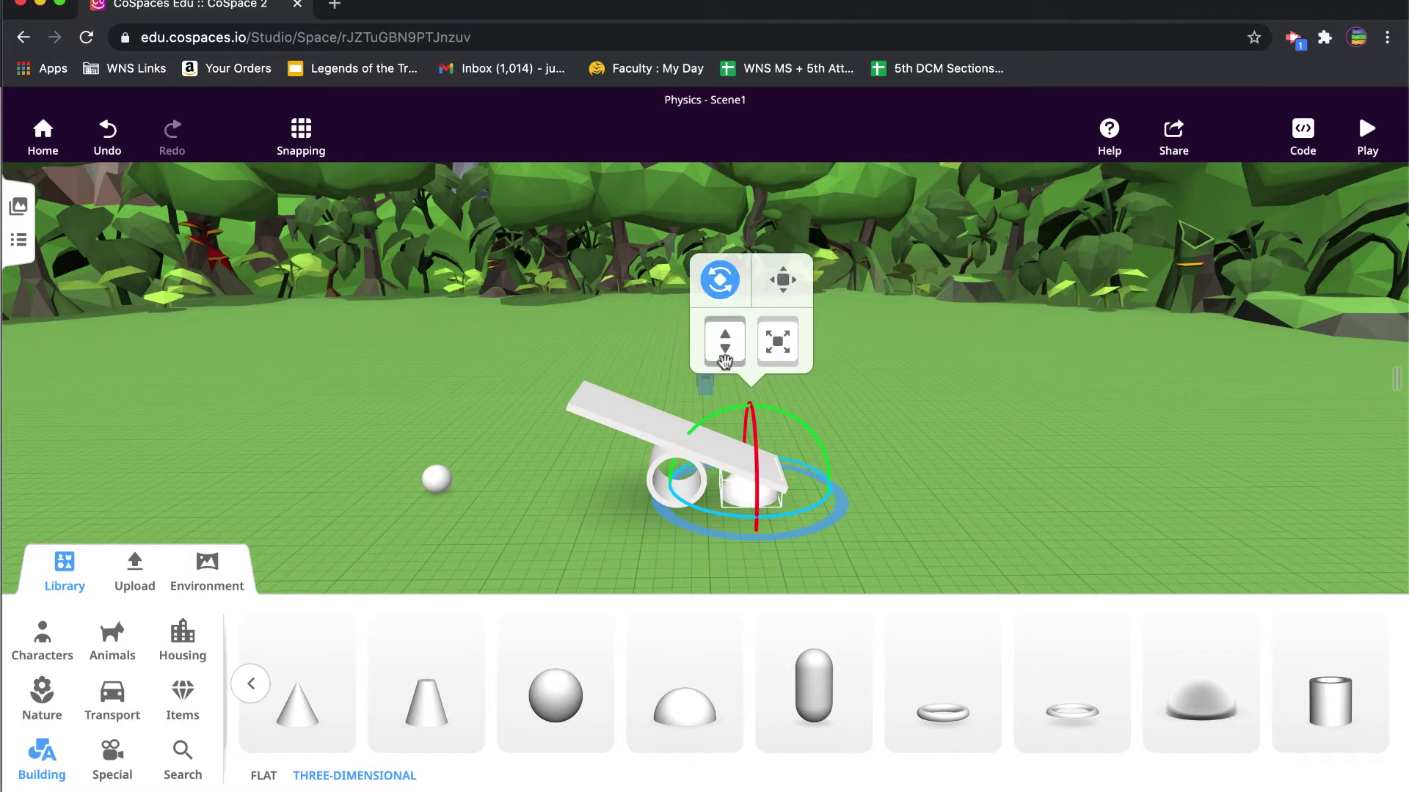
{"action": "left_click_drag", "start_coordinate": [725, 359], "coordinate": [729, 302]}
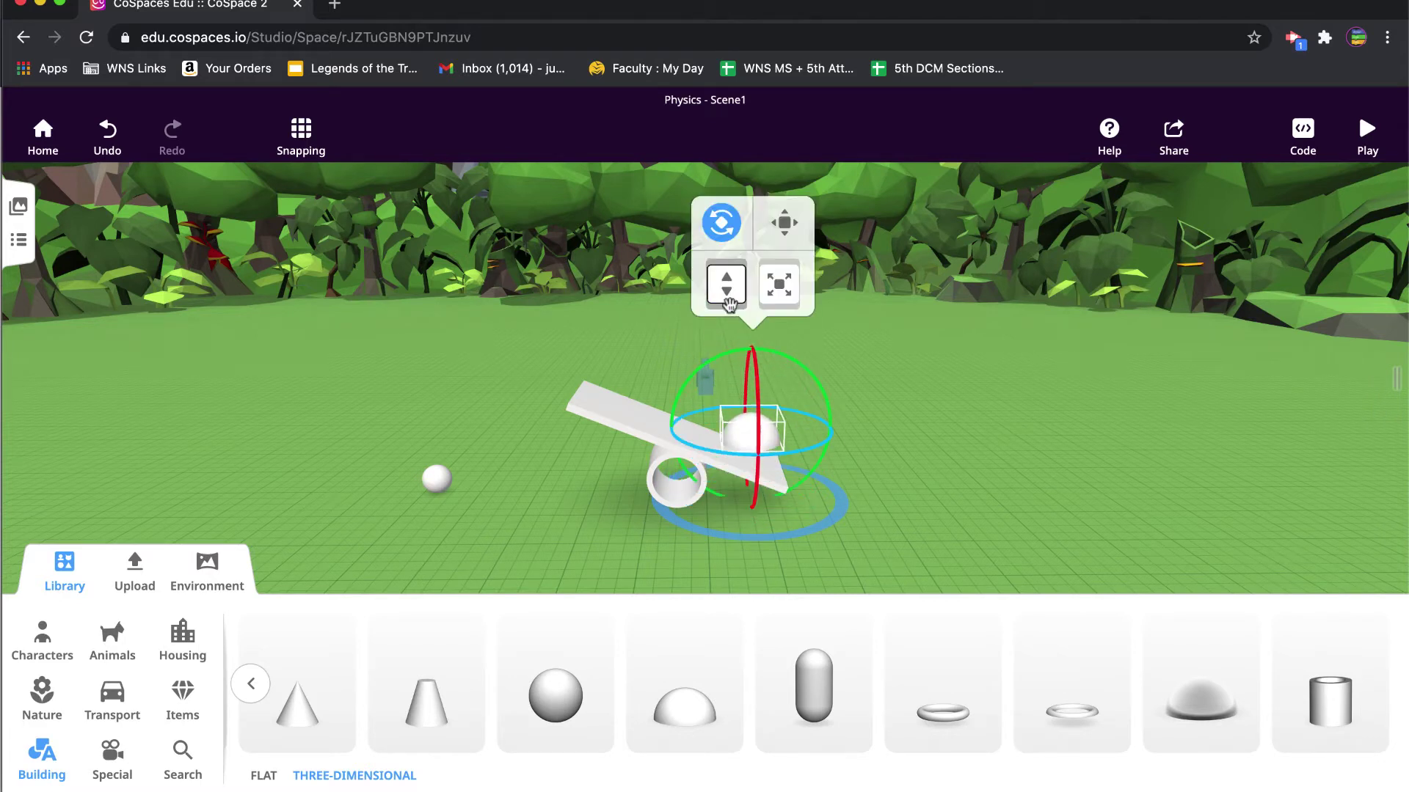
{"action": "mouse_move", "coordinate": [798, 368]}
{"action": "left_mouse_down"}
{"action": "mouse_move", "coordinate": [854, 402]}
{"action": "mouse_move", "coordinate": [807, 386]}
{"action": "left_mouse_up"}
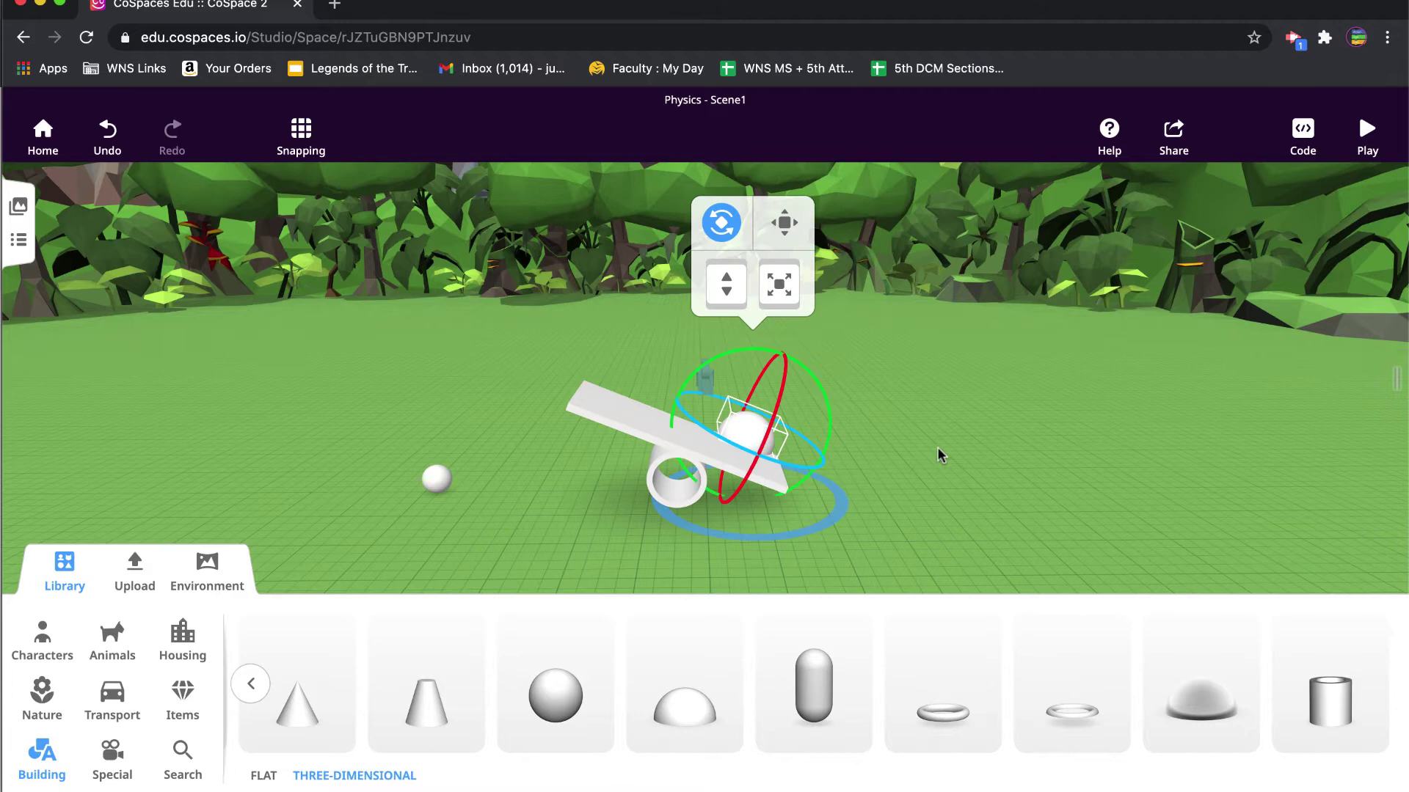
{"action": "left_click_drag", "start_coordinate": [936, 447], "coordinate": [929, 397]}
{"action": "left_click_drag", "start_coordinate": [706, 277], "coordinate": [720, 273]}
Enlarge the sphere and lift it high above the ground
{"action": "left_click", "coordinate": [870, 433]}
{"action": "left_click_drag", "start_coordinate": [874, 452], "coordinate": [811, 488]}
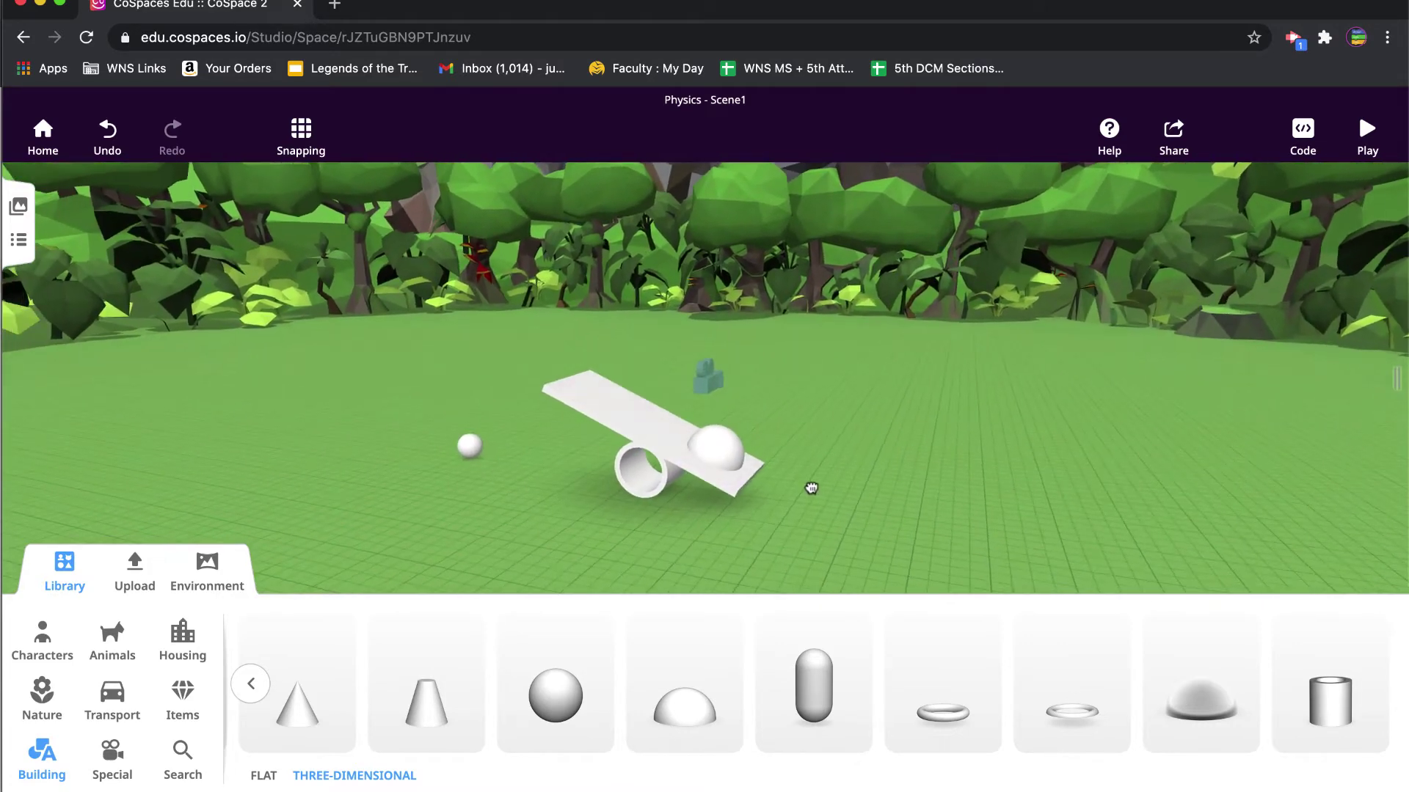
{"action": "left_click", "coordinate": [438, 471]}
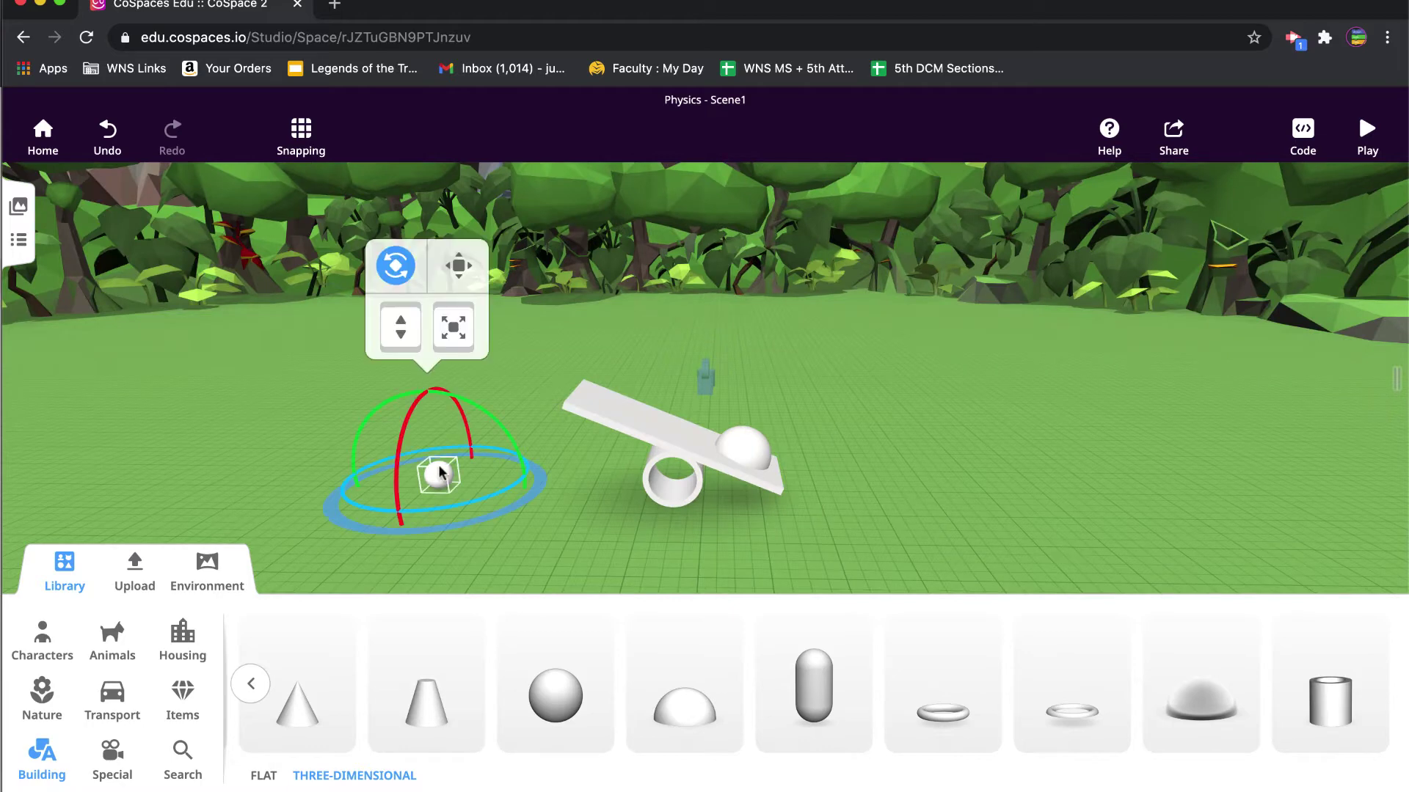
{"action": "left_click_drag", "start_coordinate": [445, 345], "coordinate": [440, 312]}
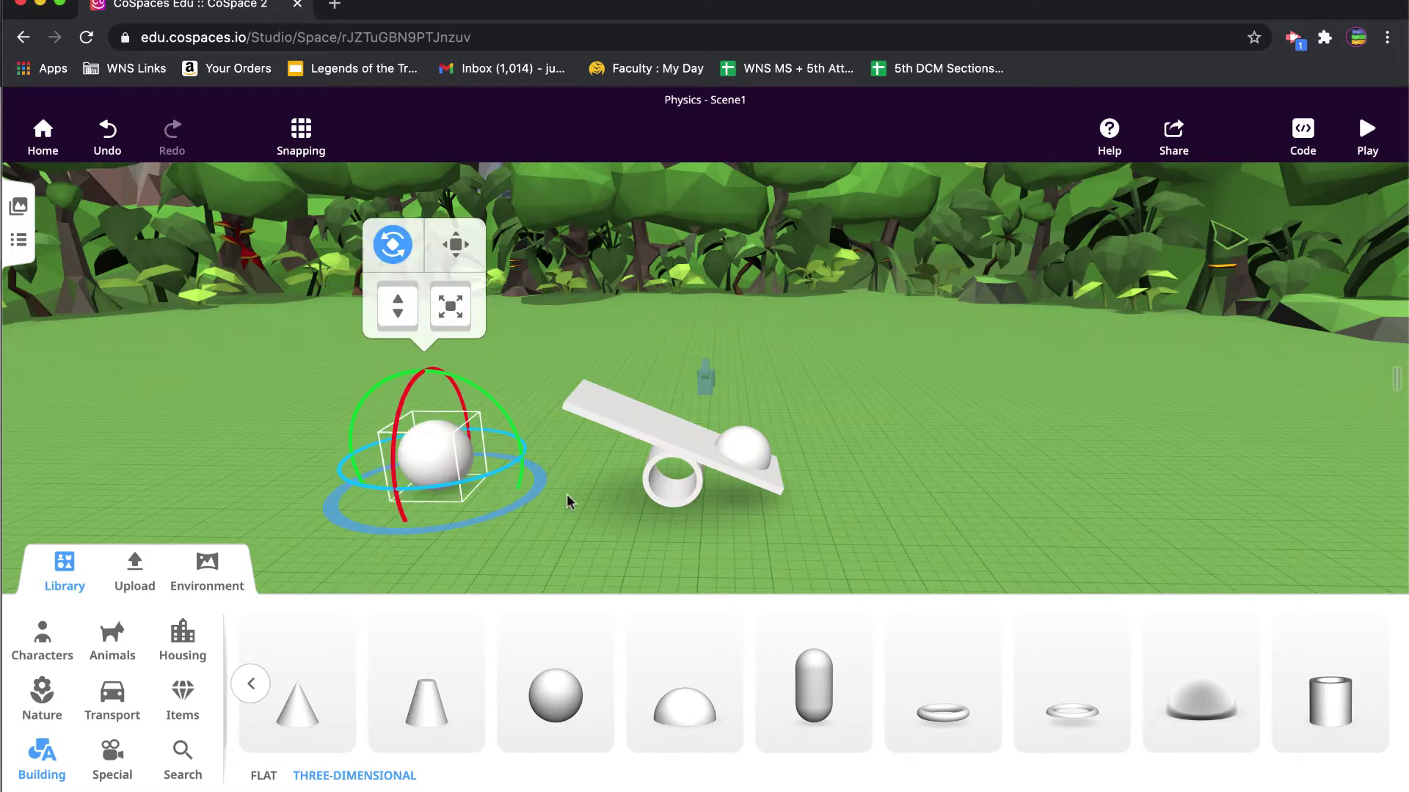
{"action": "scroll", "coordinate": [566, 499], "scroll_direction": "down", "scroll_amount": 5}
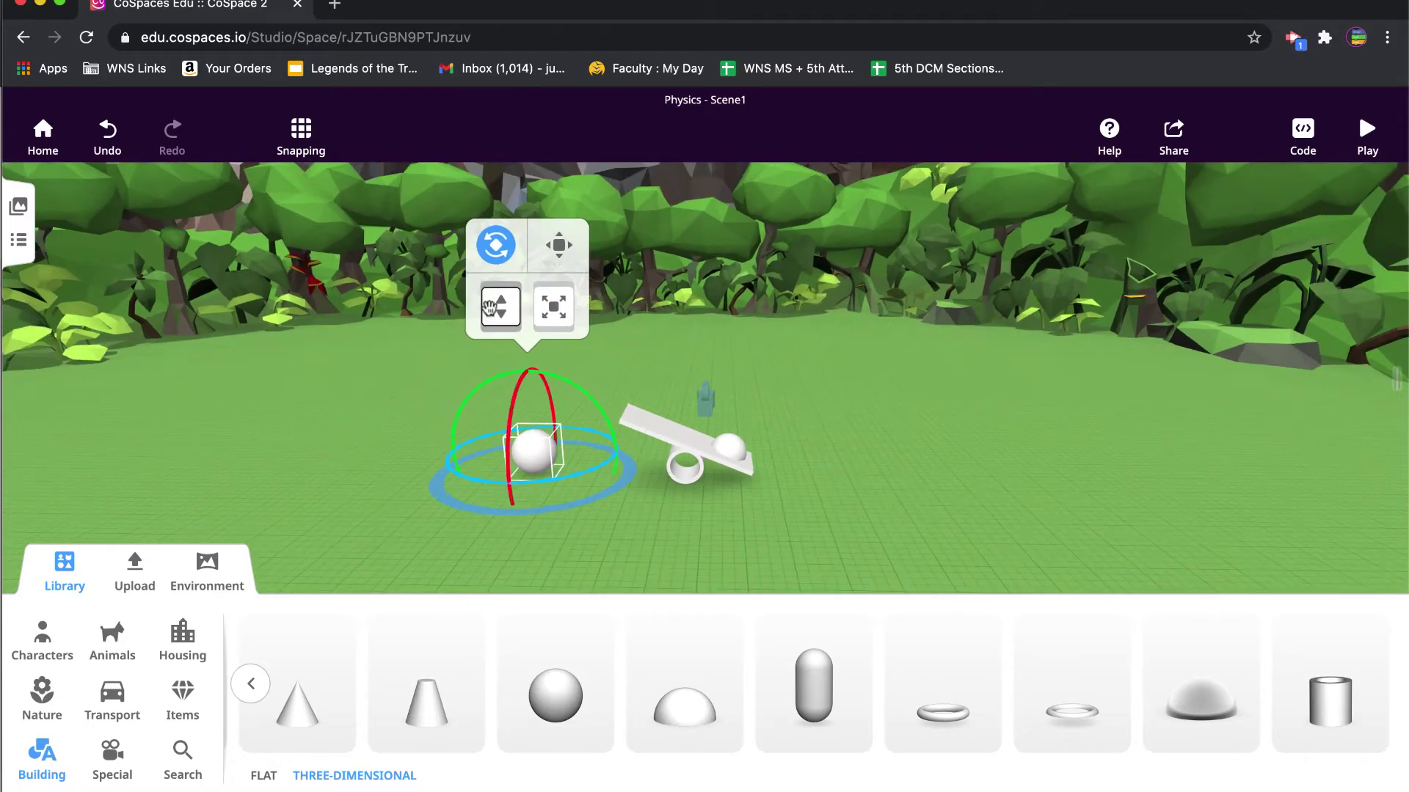
{"action": "left_click_drag", "start_coordinate": [489, 307], "coordinate": [587, 267]}
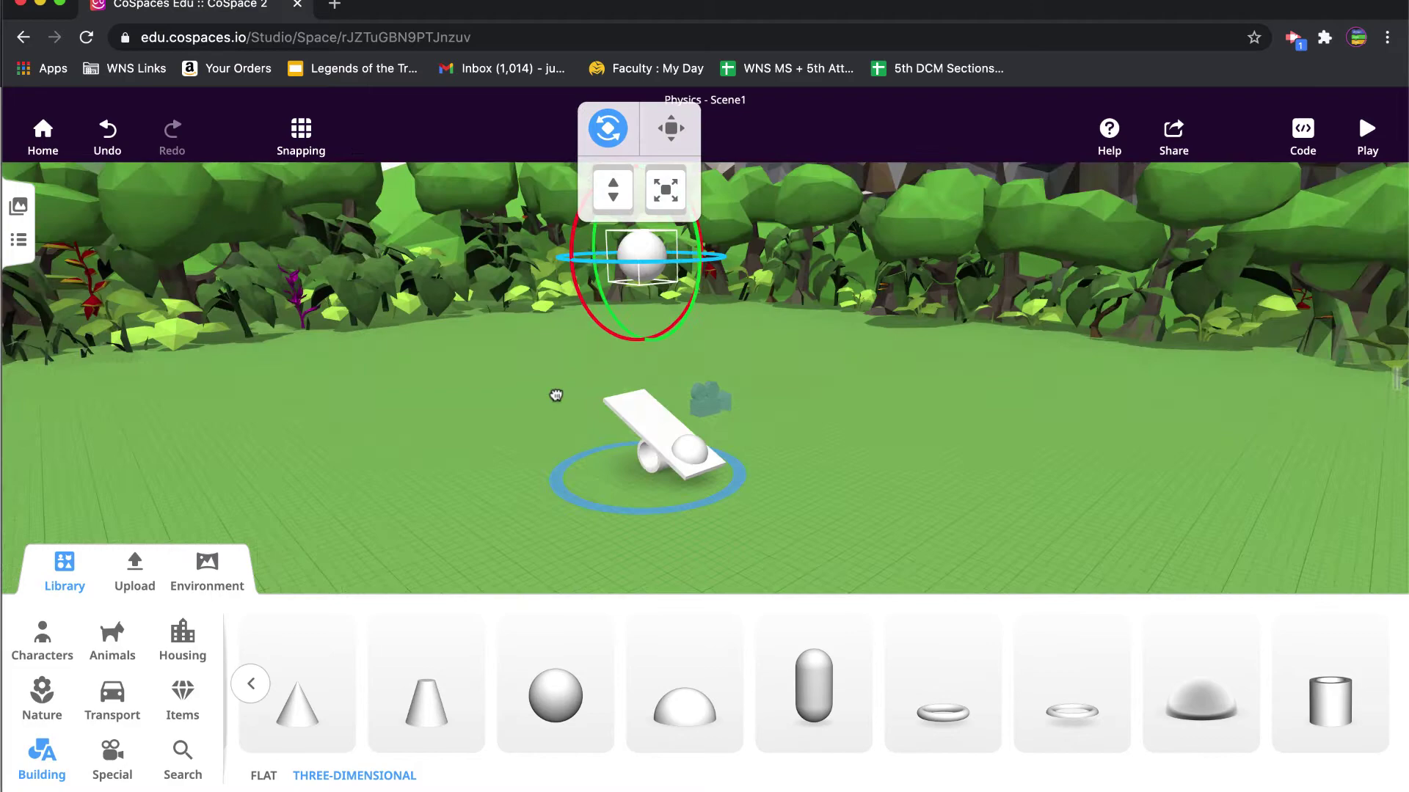
Move the small teal figure beside the seesaw
{"action": "left_click_drag", "start_coordinate": [556, 396], "coordinate": [678, 261]}
{"action": "left_click_drag", "start_coordinate": [887, 447], "coordinate": [620, 517]}
{"action": "left_click", "coordinate": [704, 414]}
{"action": "left_click_drag", "start_coordinate": [734, 557], "coordinate": [782, 485]}
{"action": "left_click", "coordinate": [934, 521]}
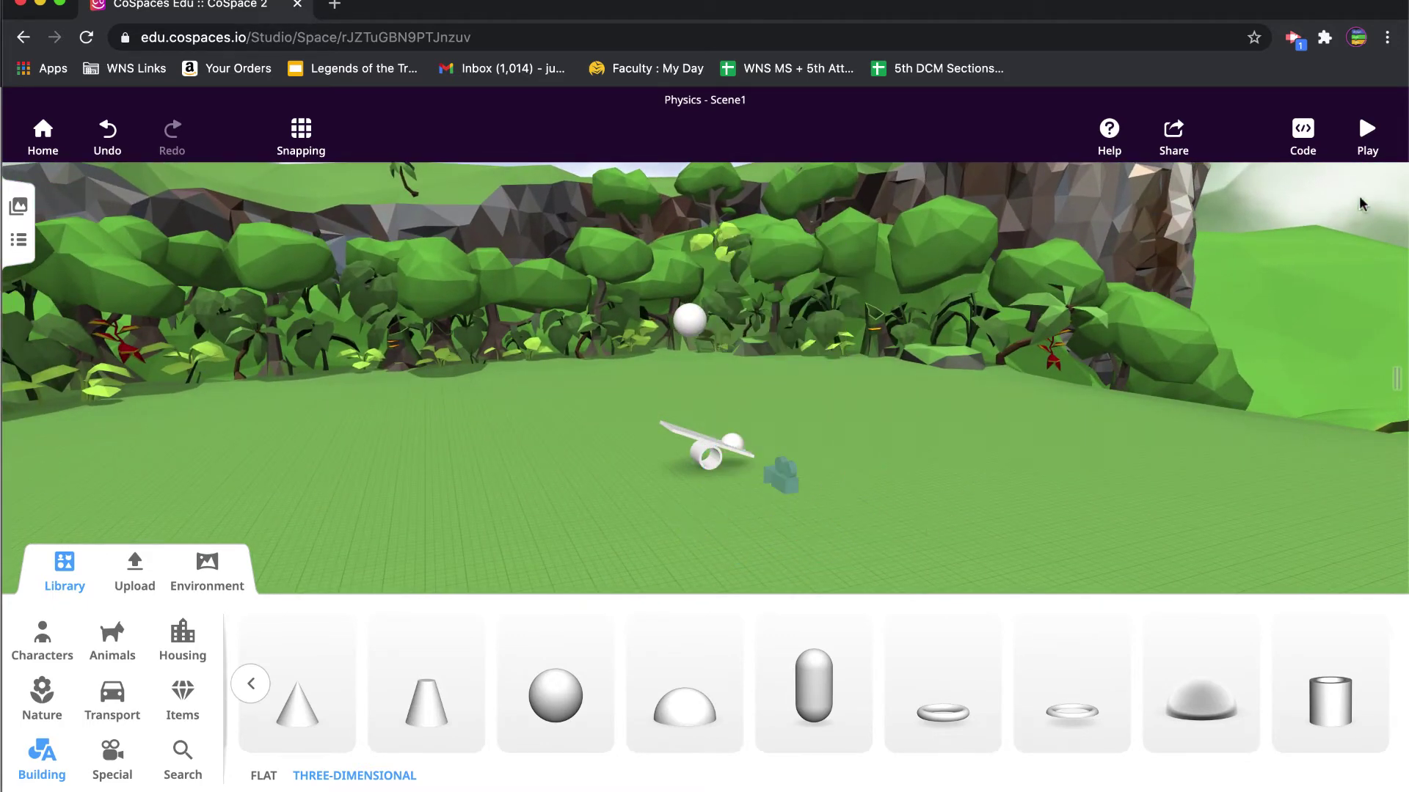
{"action": "left_click", "coordinate": [1367, 132]}
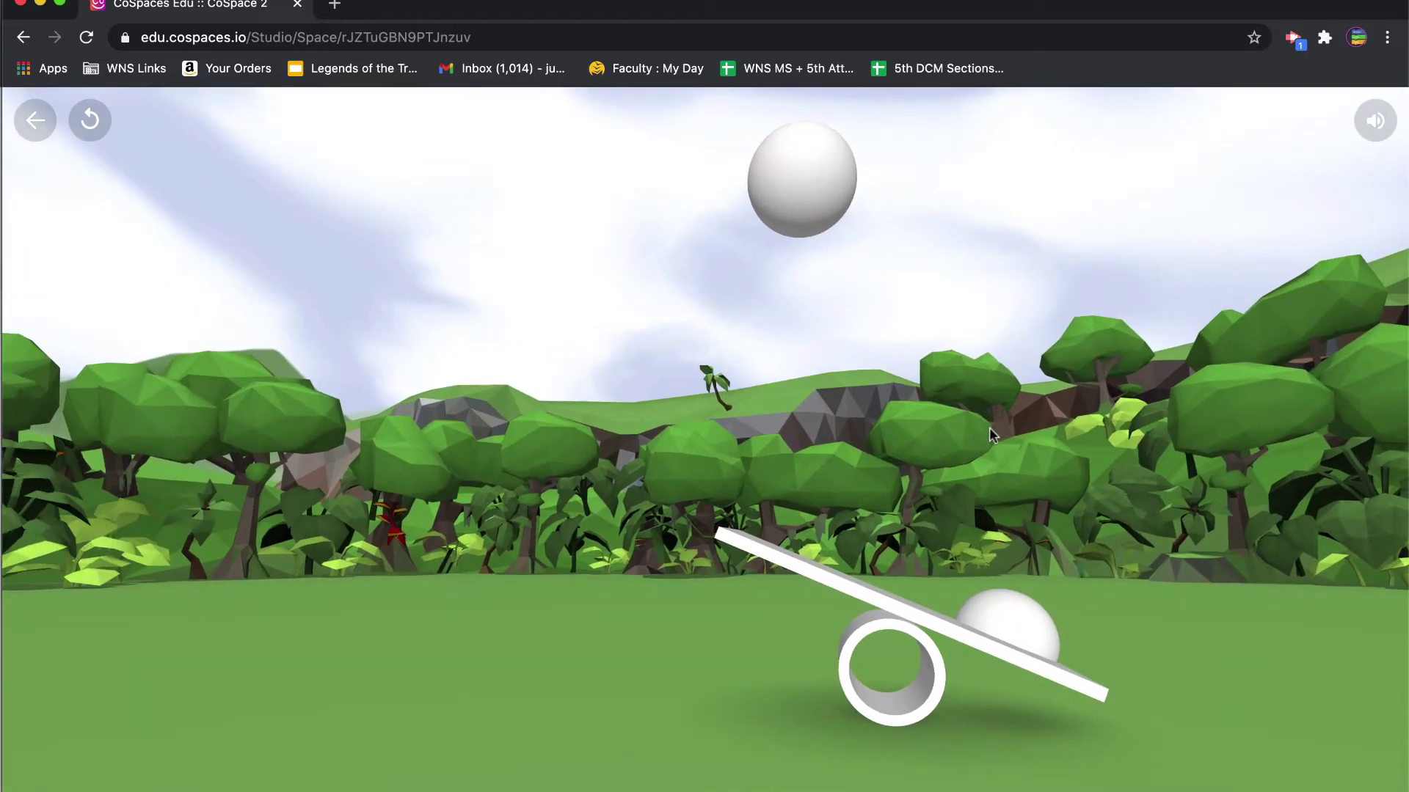
{"action": "left_click_drag", "start_coordinate": [989, 427], "coordinate": [1017, 532]}
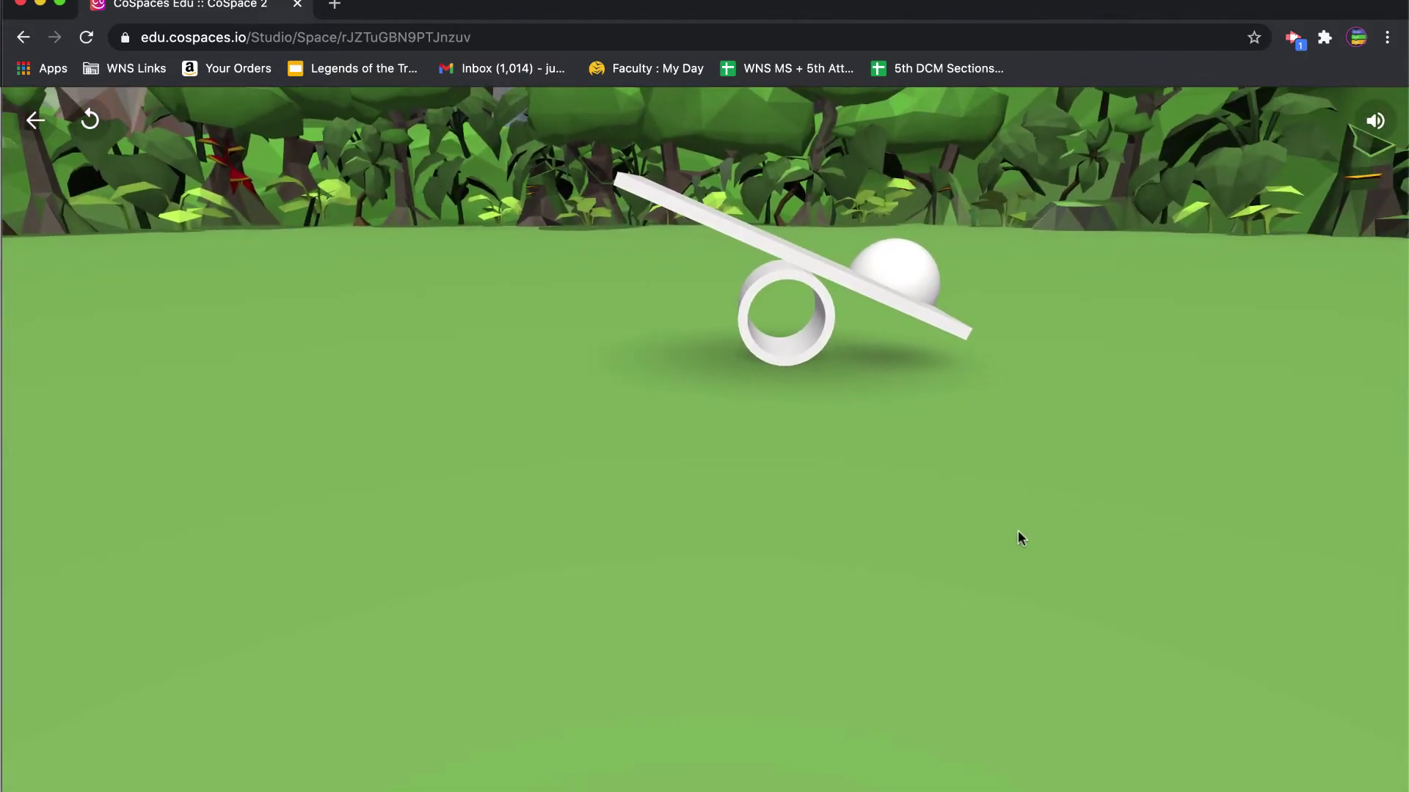
Leave Play mode and switch on physics for the tube pivot
{"action": "left_click", "coordinate": [35, 121]}
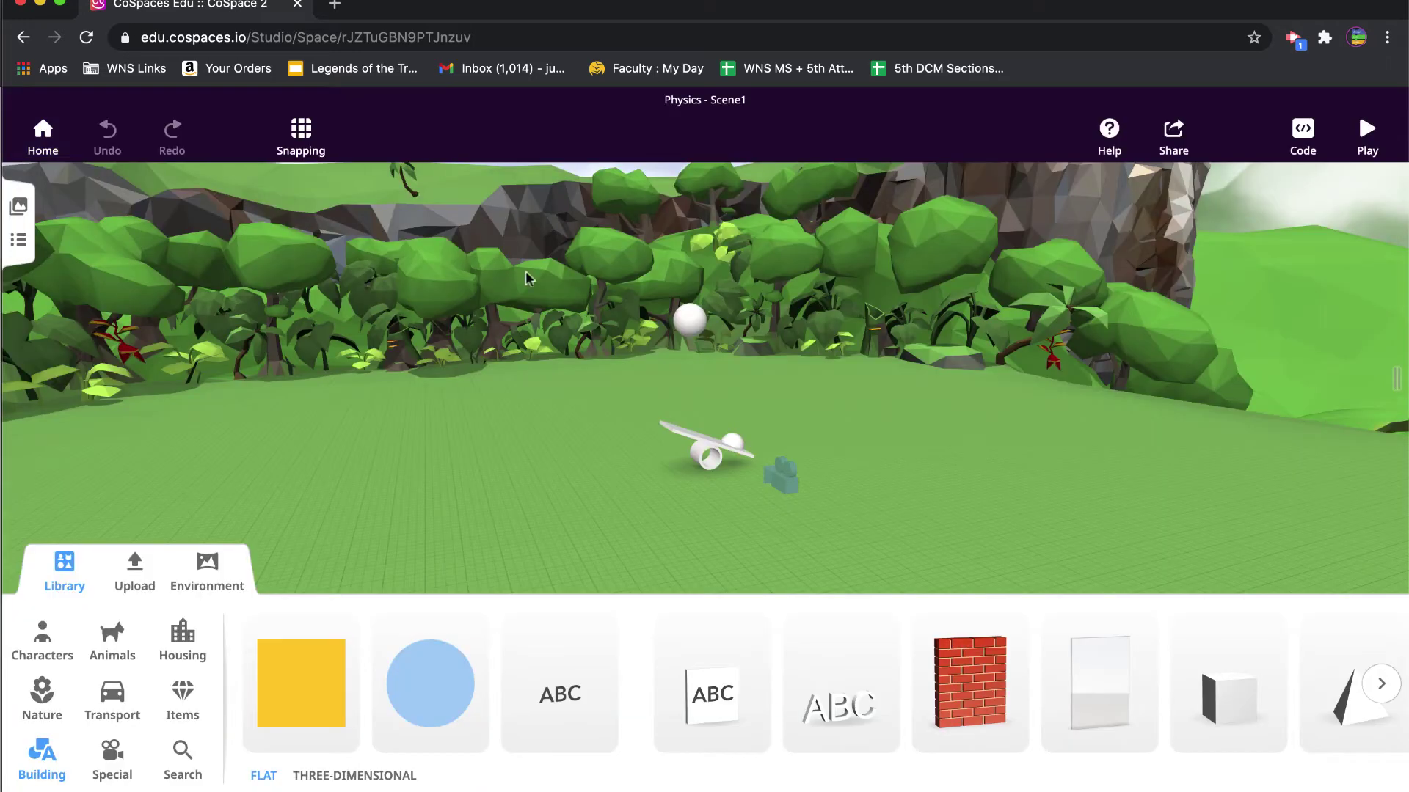
{"action": "left_click_drag", "start_coordinate": [873, 417], "coordinate": [803, 454]}
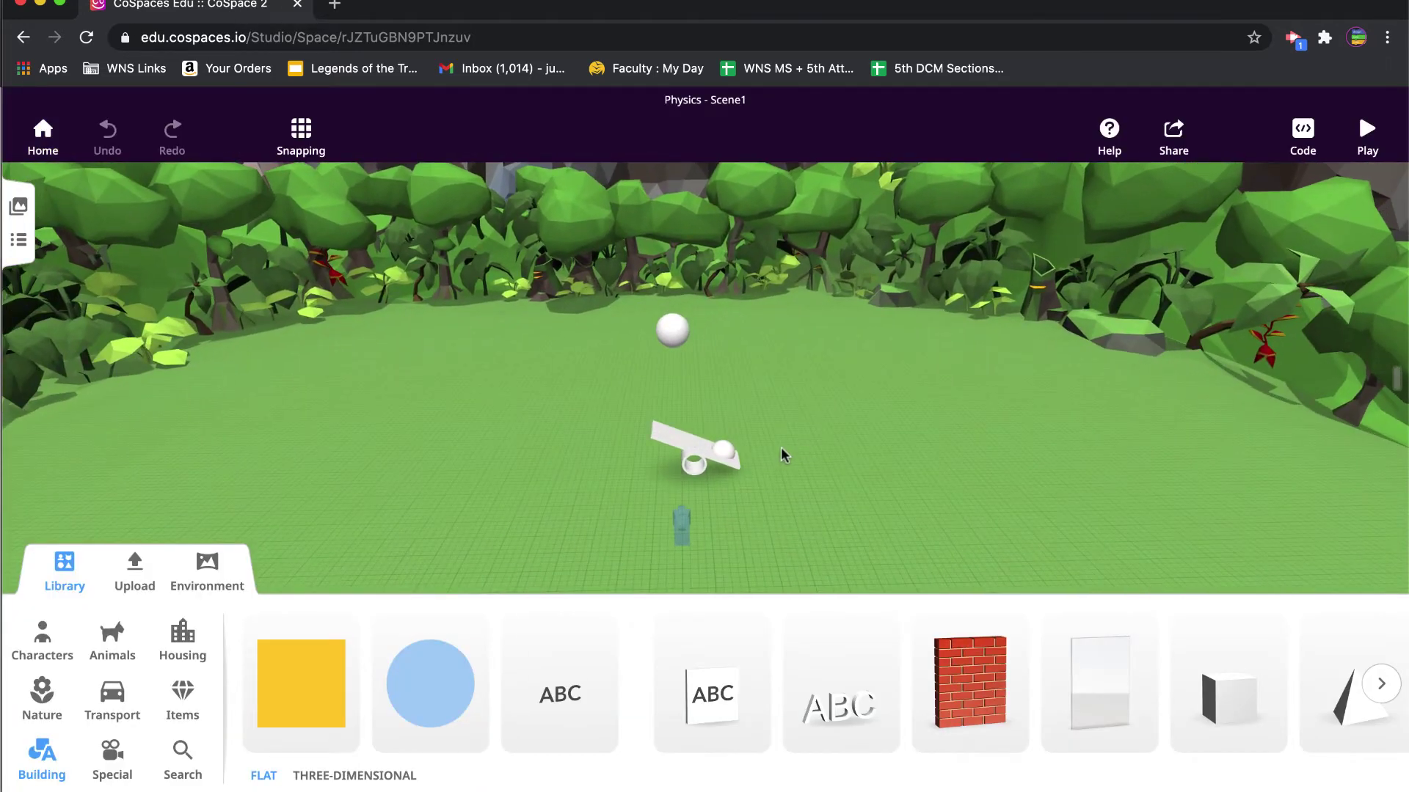
{"action": "left_click", "coordinate": [686, 471]}
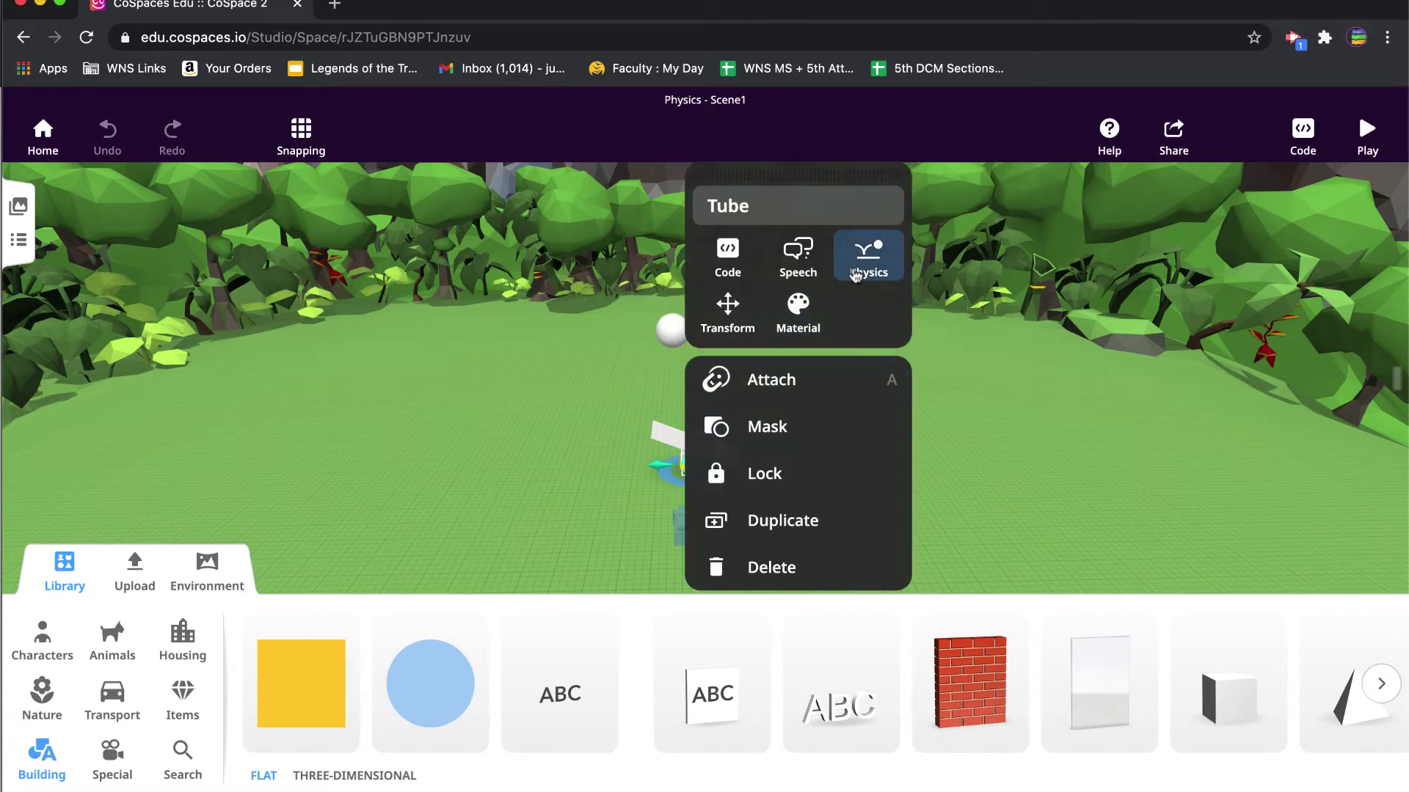
{"action": "left_click", "coordinate": [860, 270]}
{"action": "left_click", "coordinate": [925, 217]}
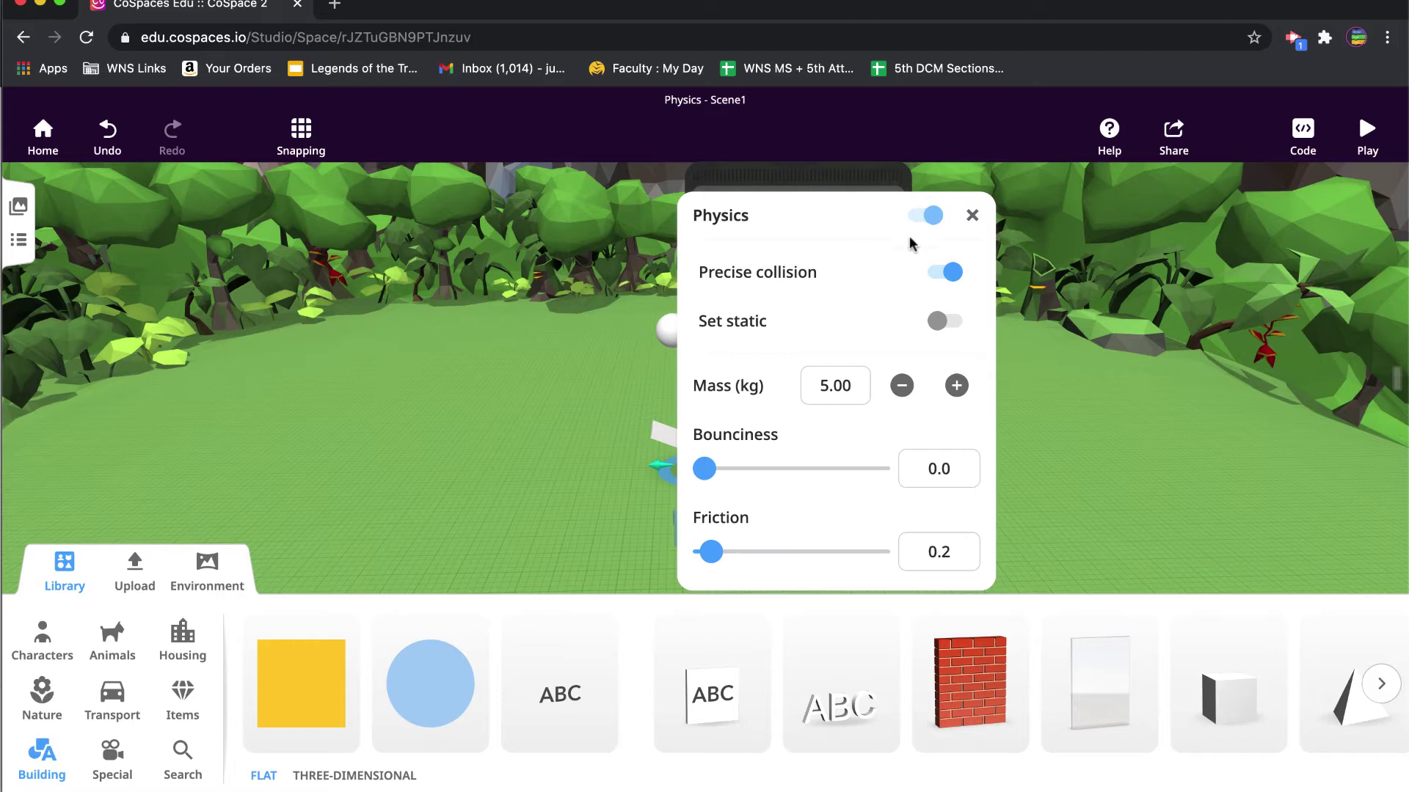
{"action": "left_click", "coordinate": [972, 217]}
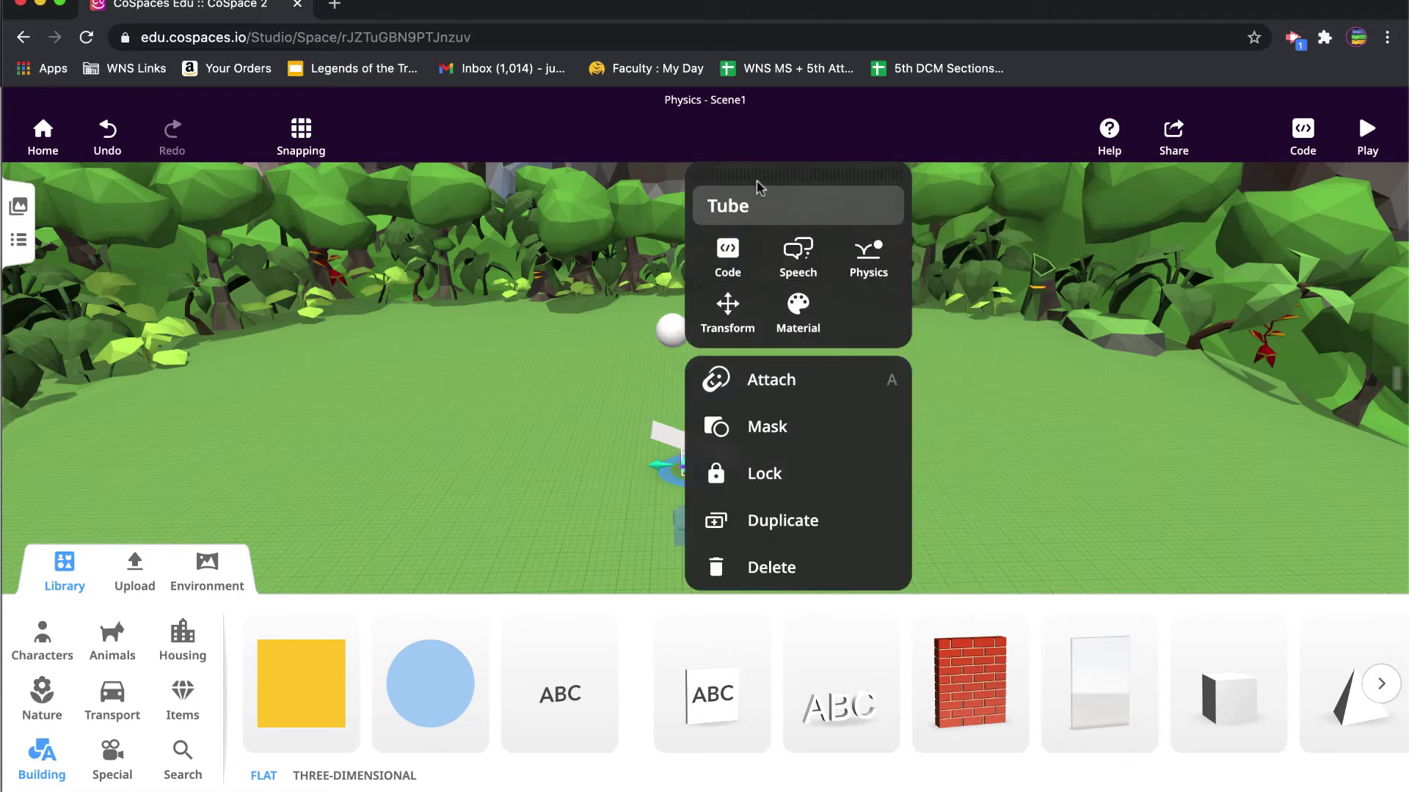
{"action": "left_click", "coordinate": [602, 436]}
Switch on physics for the seesaw plank (Cuboid)
{"action": "left_click", "coordinate": [663, 436]}
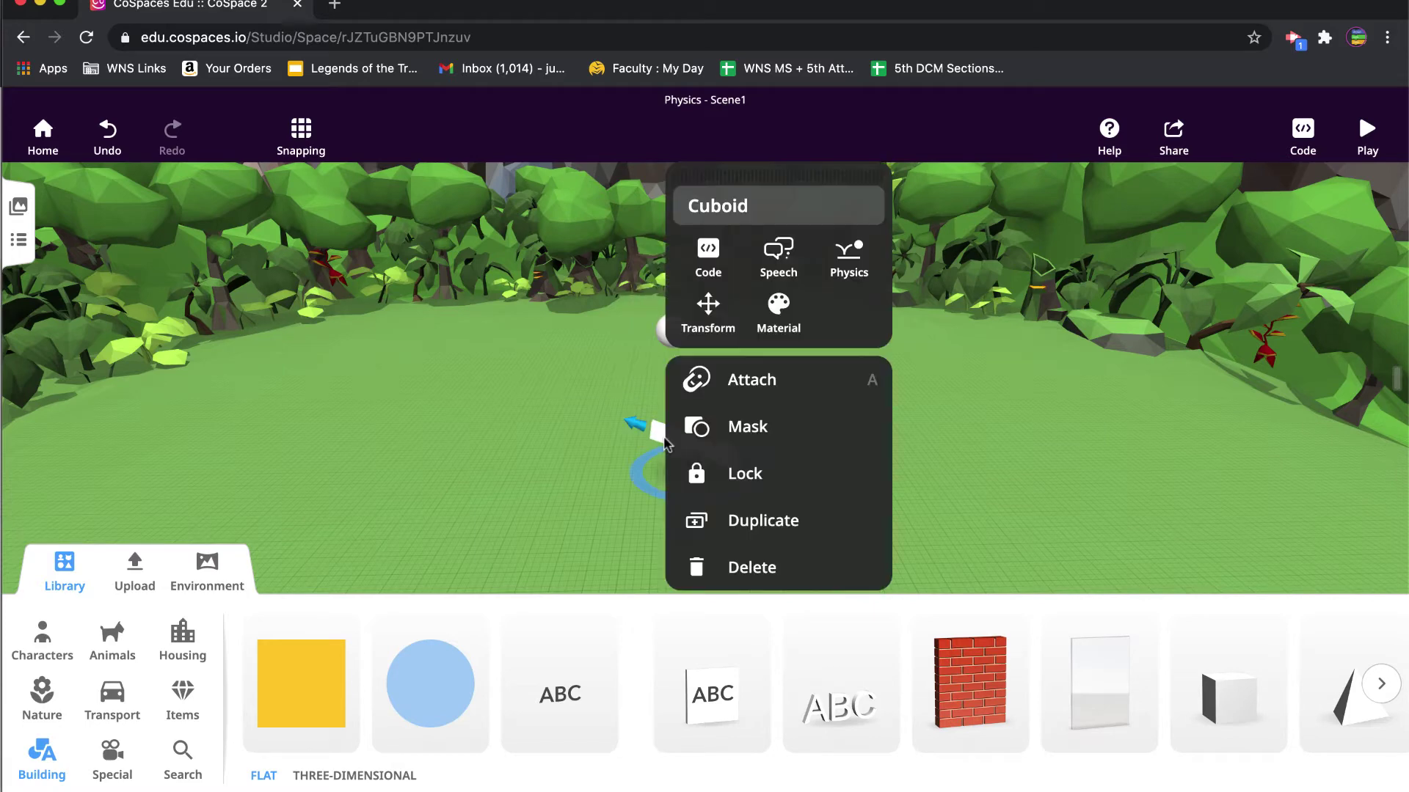
{"action": "left_click", "coordinate": [851, 251]}
{"action": "left_click", "coordinate": [909, 217]}
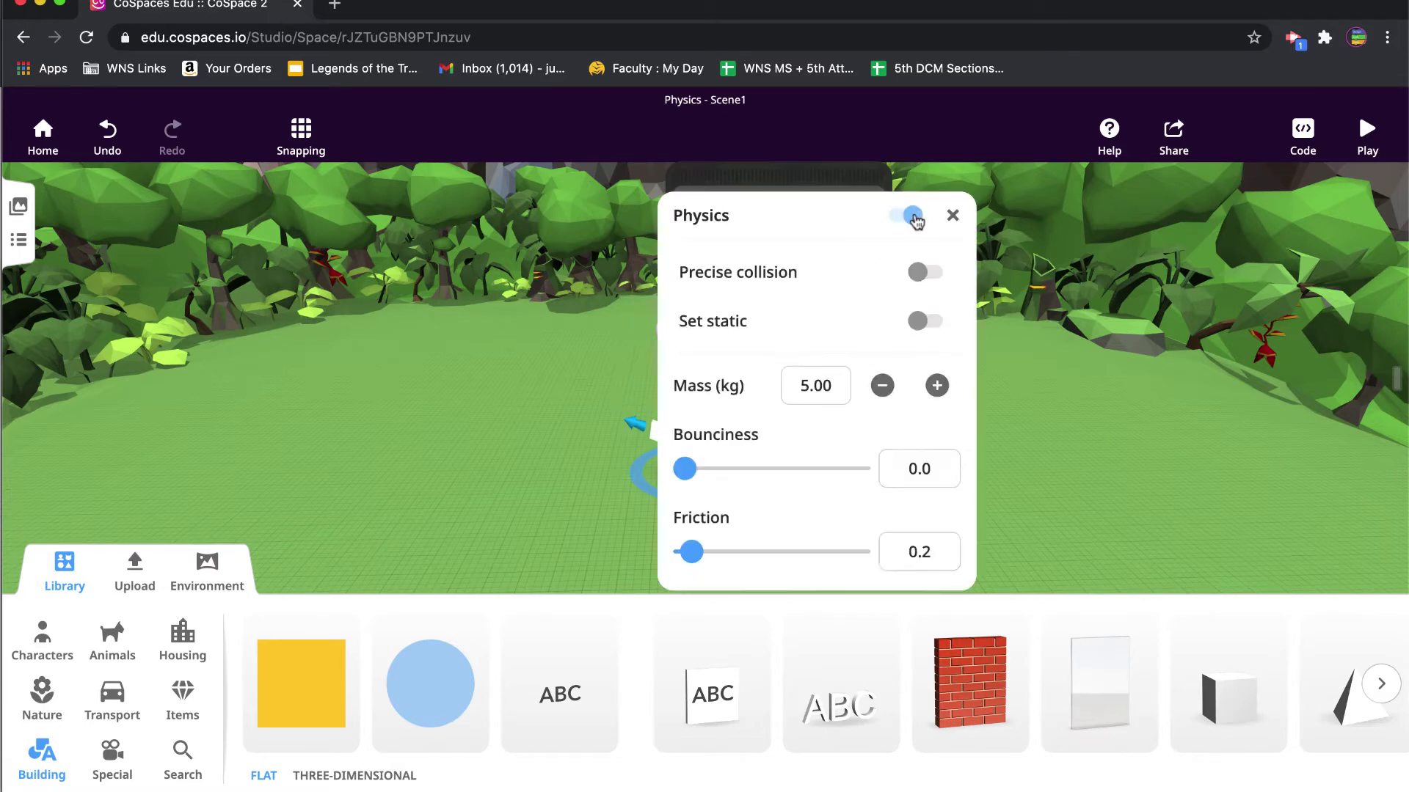
{"action": "left_click", "coordinate": [953, 217]}
{"action": "left_click", "coordinate": [875, 433]}
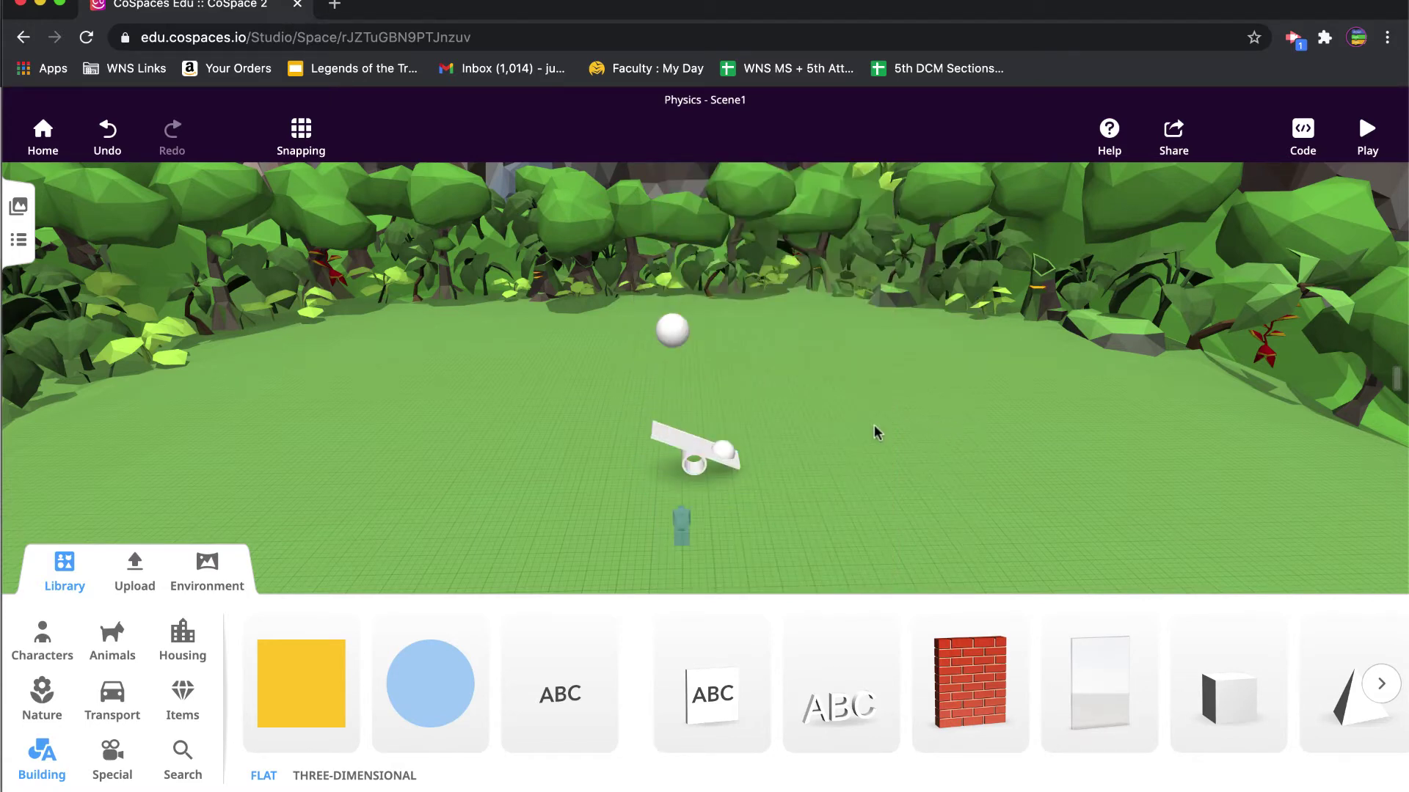
Rename the half ellipsoid to 'Dome' and open its Physics settings
{"action": "left_click", "coordinate": [723, 449]}
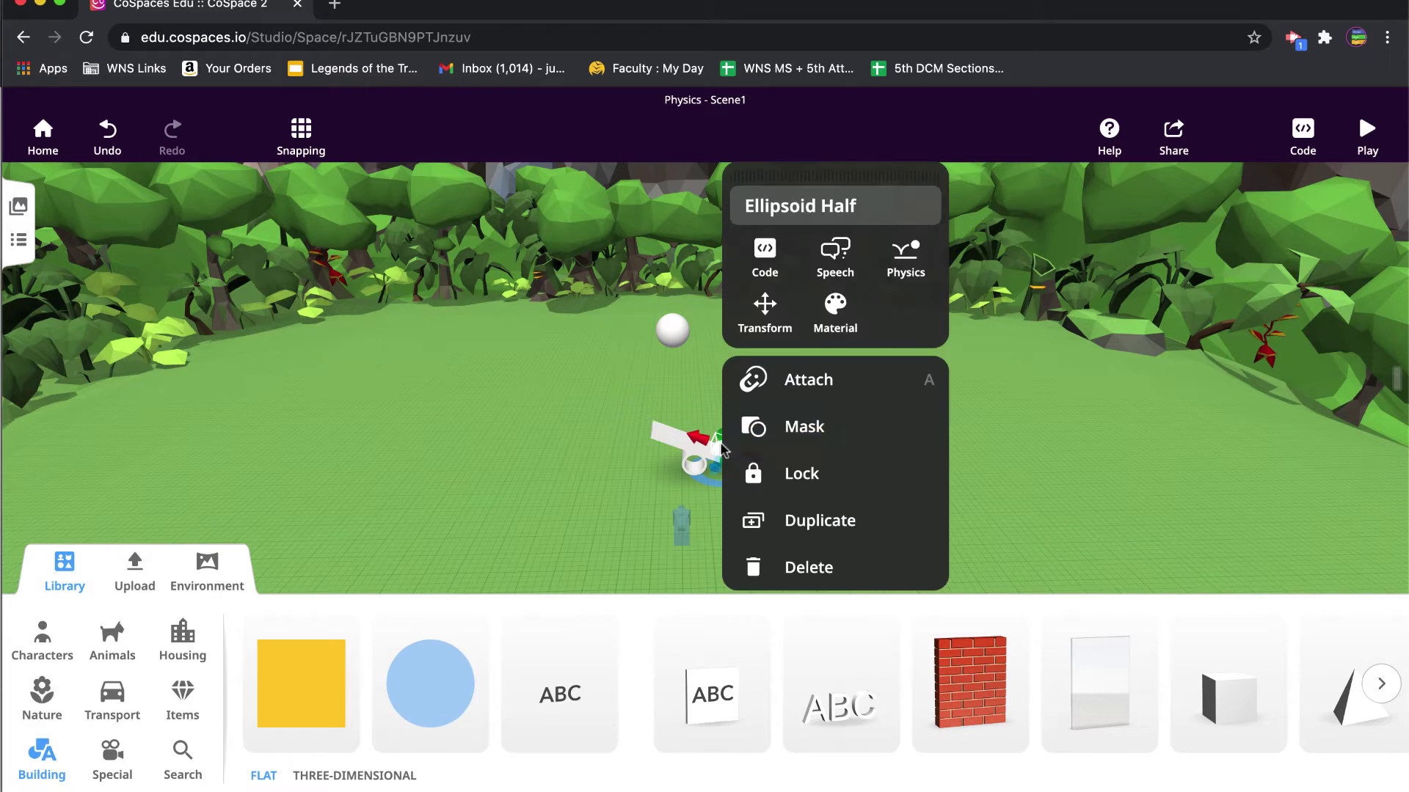
{"action": "left_click", "coordinate": [836, 205]}
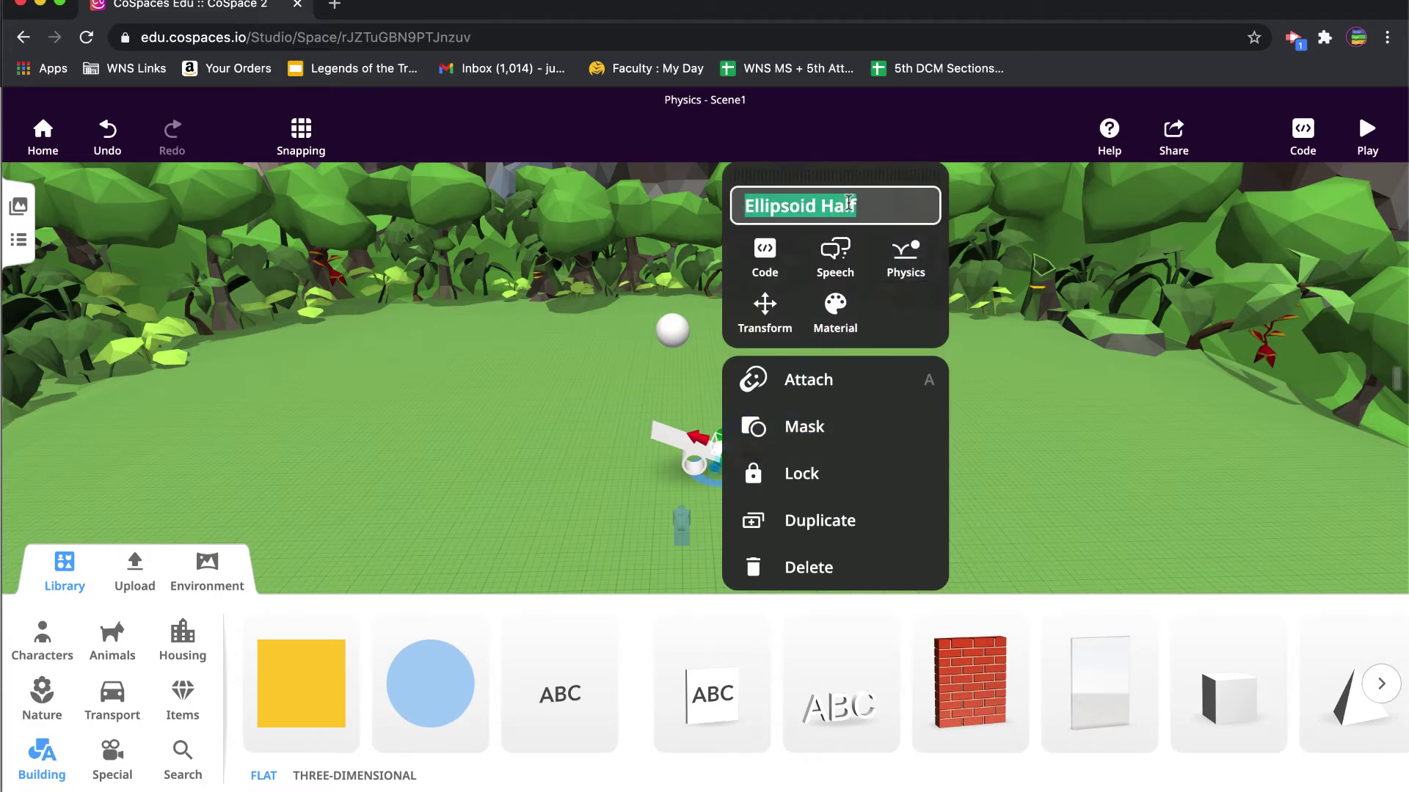
{"action": "type", "text": "D"}
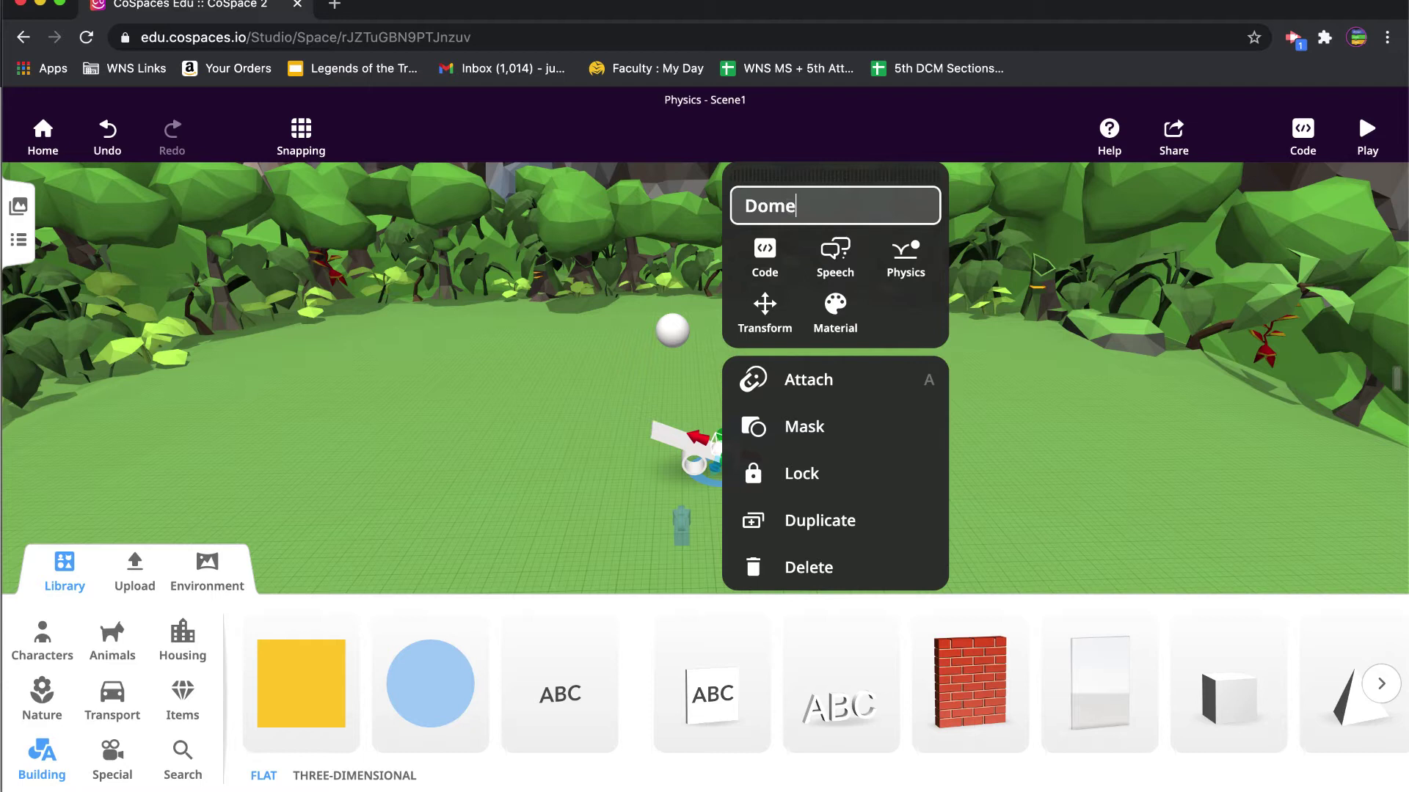
{"action": "type", "text": "ome"}
{"action": "left_click", "coordinate": [905, 257]}
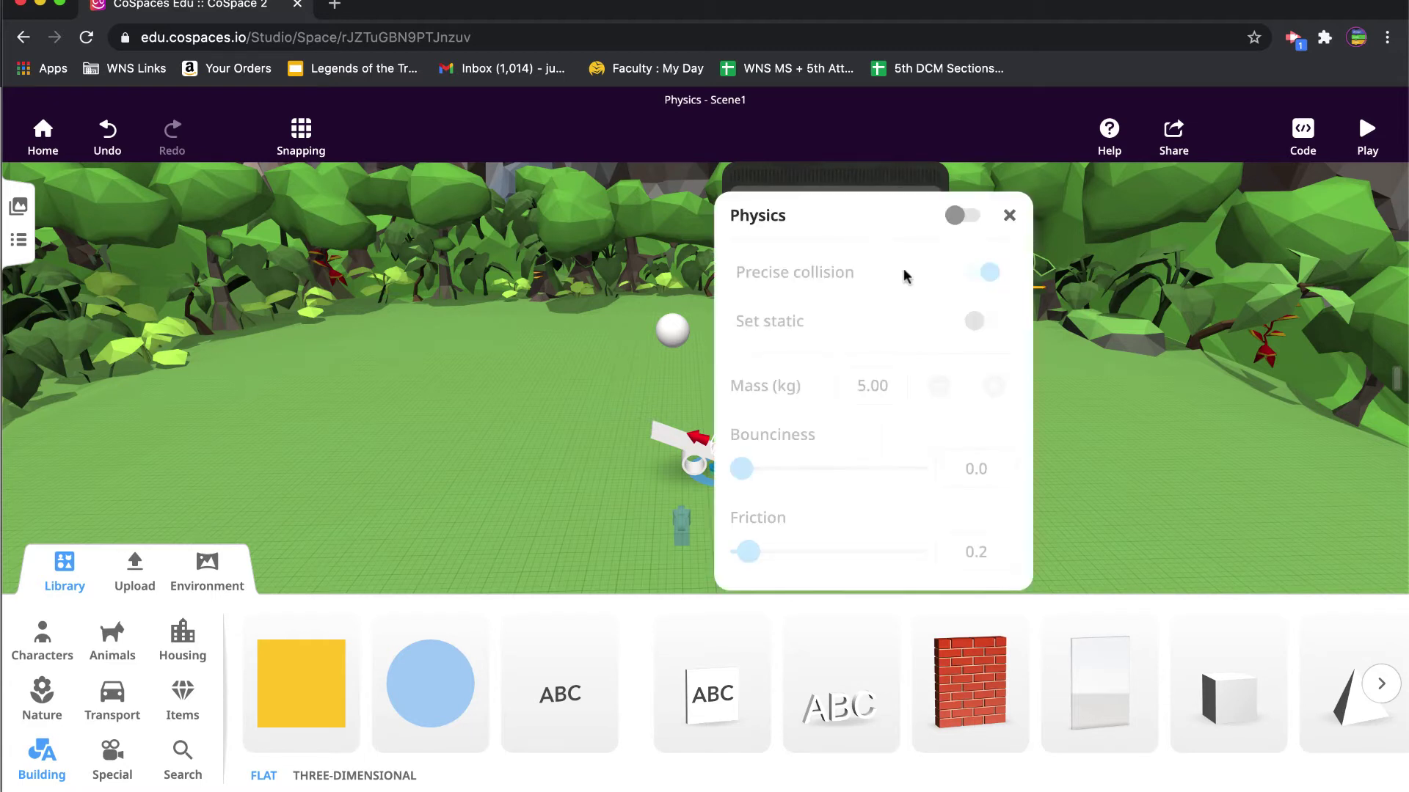
{"action": "left_click", "coordinate": [1008, 218]}
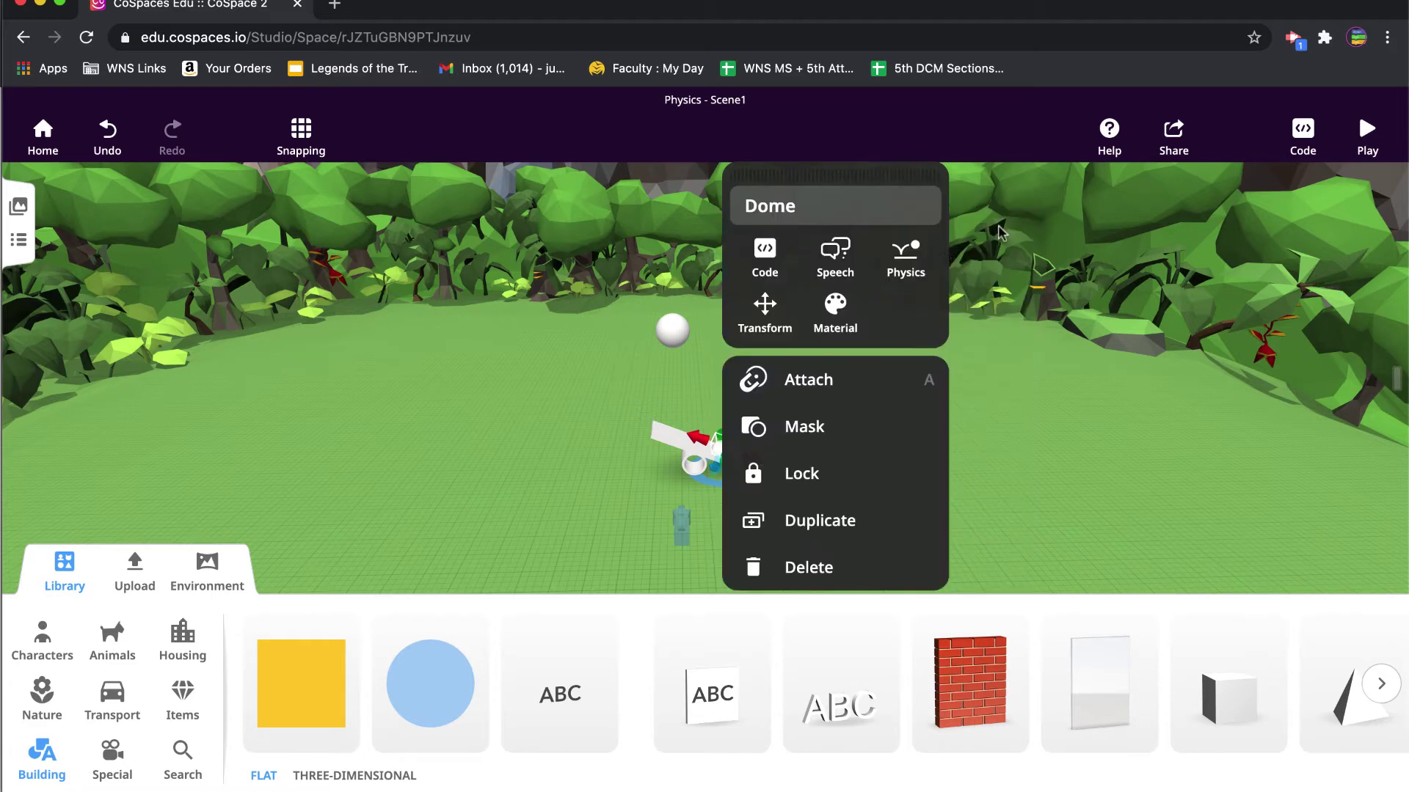
Turn on physics for the sphere (Ball), then reselect the Dome
{"action": "left_click", "coordinate": [670, 325]}
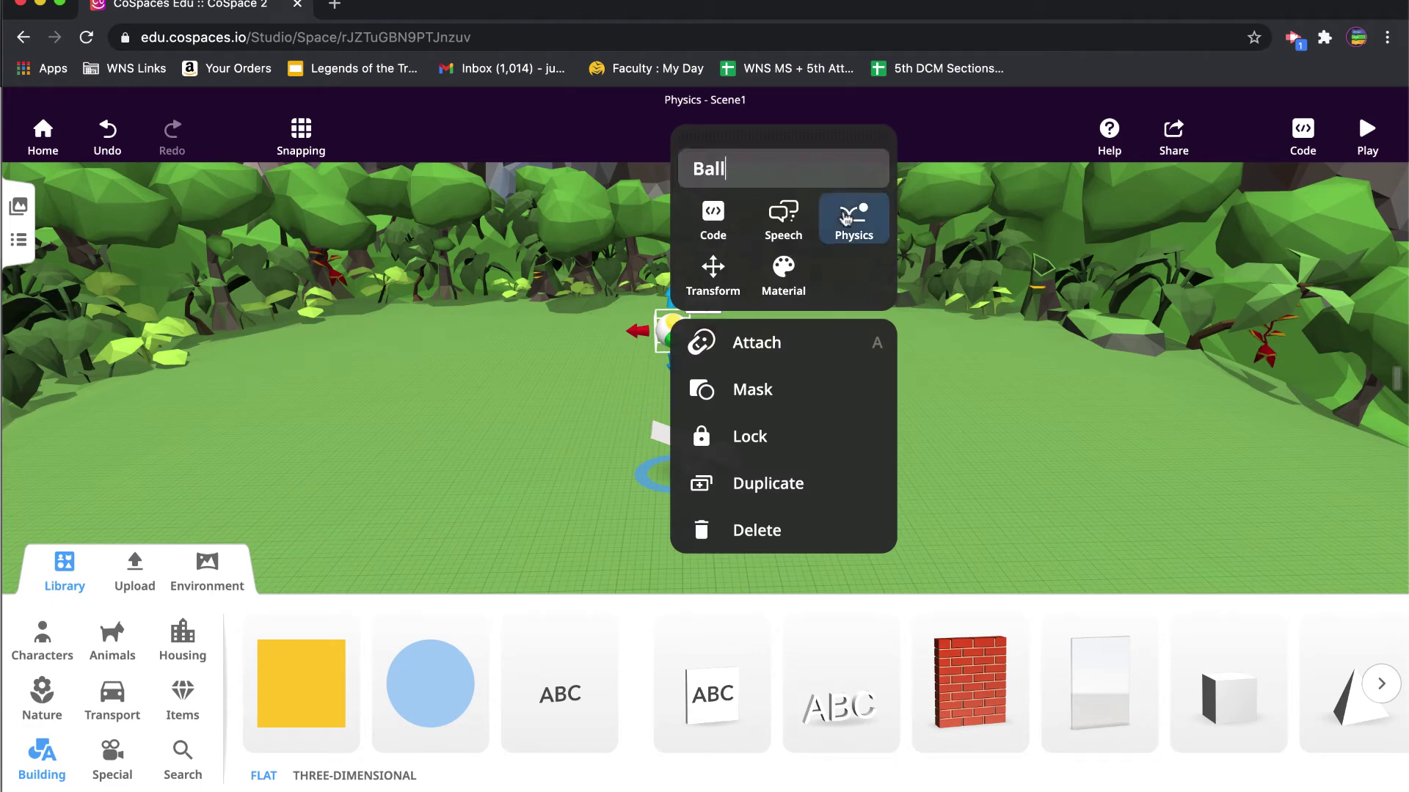
{"action": "left_click", "coordinate": [854, 220]}
{"action": "left_click", "coordinate": [922, 222]}
{"action": "left_click", "coordinate": [966, 219]}
{"action": "left_click", "coordinate": [957, 359]}
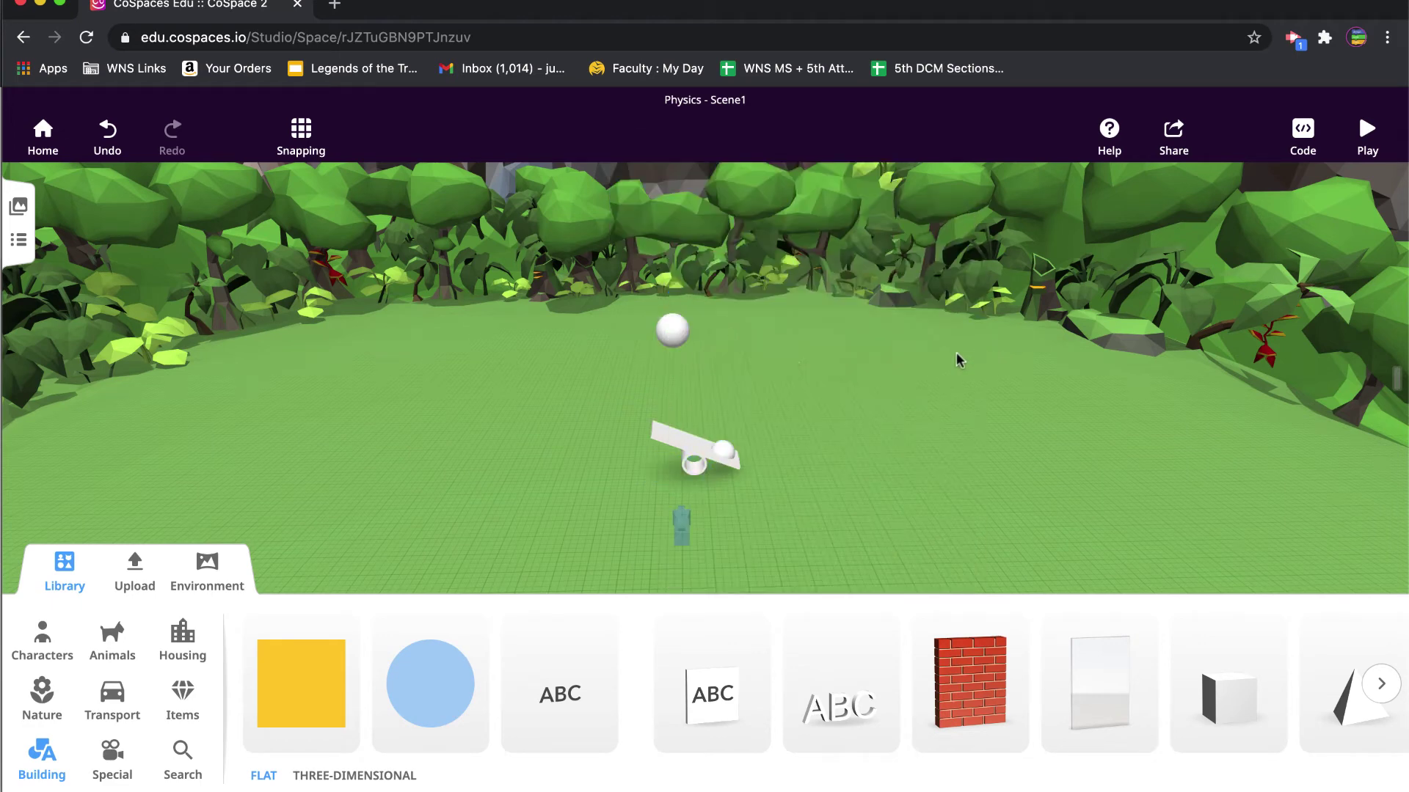
{"action": "left_click", "coordinate": [728, 450]}
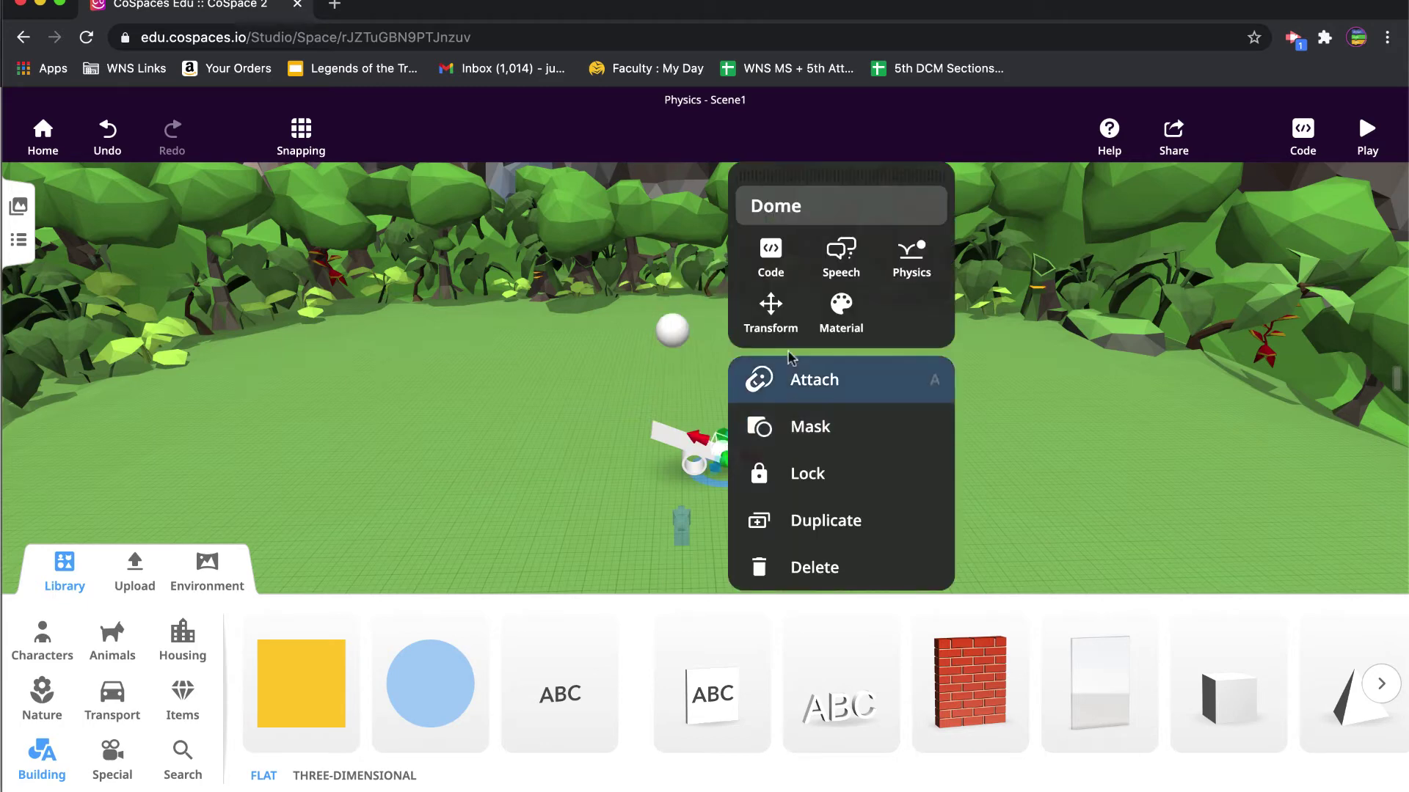
Close the Dome's physics menu and undo the last change with Cmd+Z
{"action": "left_click", "coordinate": [912, 256]}
{"action": "left_click", "coordinate": [1015, 214]}
{"action": "left_click", "coordinate": [968, 424]}
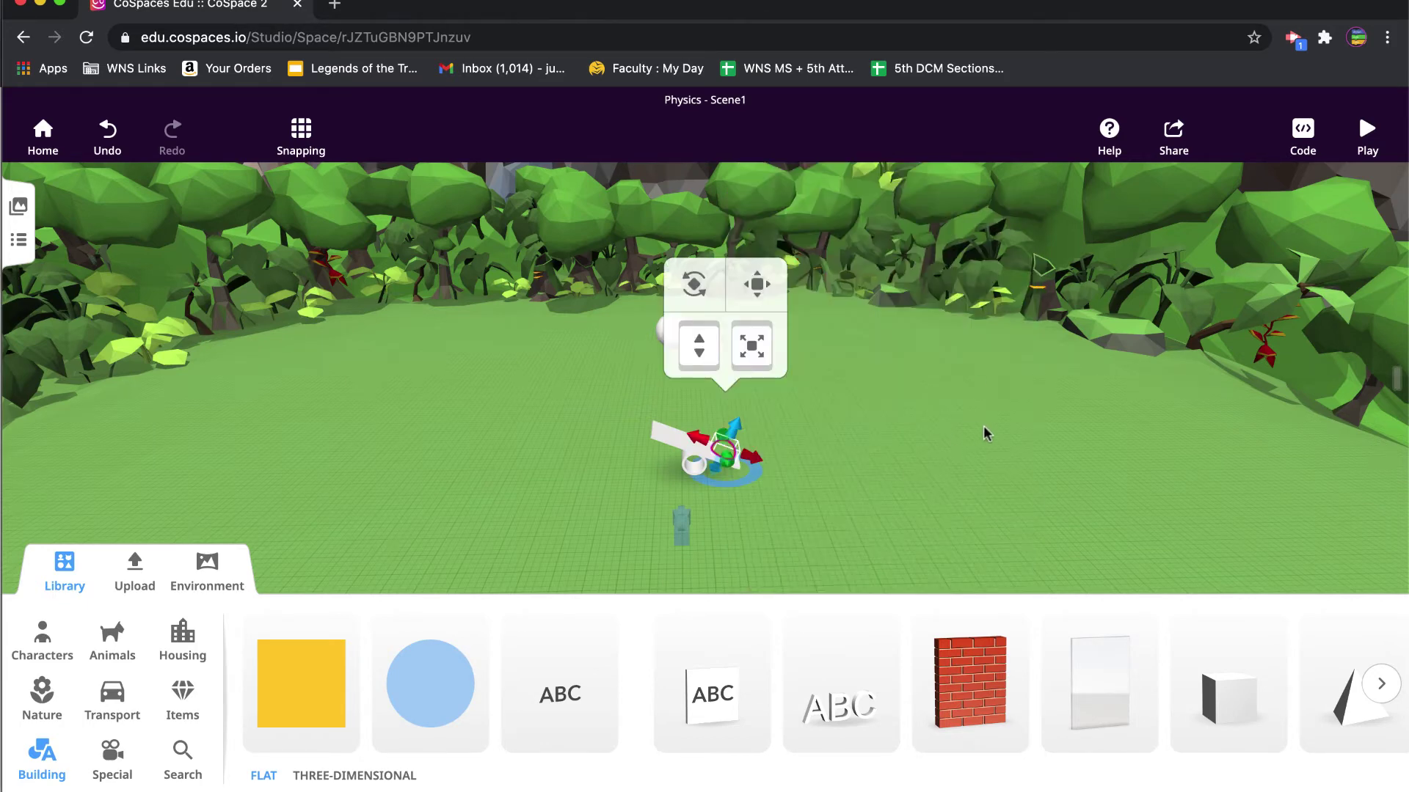
{"action": "key", "text": "super+z"}
Play the scene to watch the seesaw react, then return to the editor
{"action": "mouse_move", "coordinate": [944, 429]}
{"action": "left_mouse_down"}
{"action": "mouse_move", "coordinate": [777, 423]}
{"action": "mouse_move", "coordinate": [931, 418]}
{"action": "left_mouse_up"}
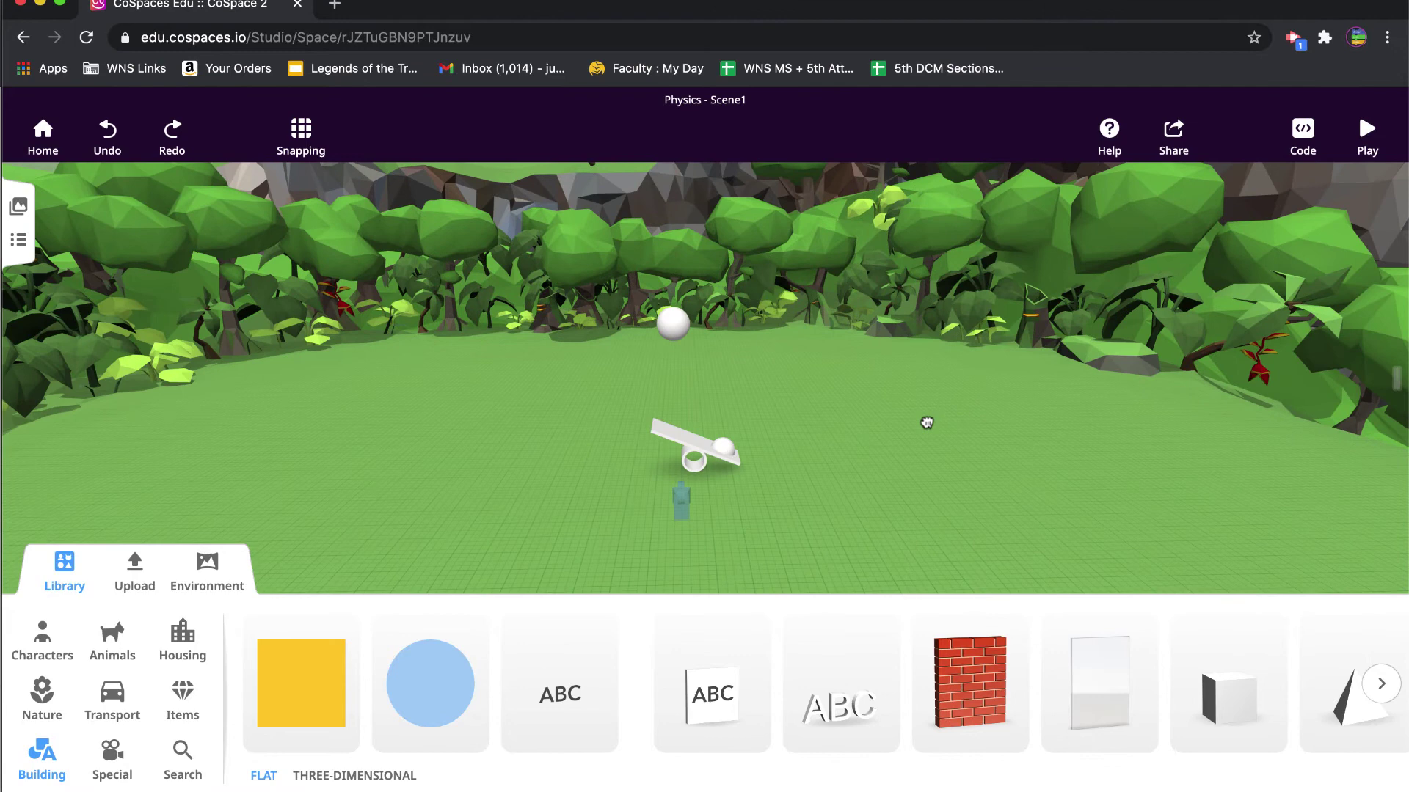
{"action": "left_click", "coordinate": [1352, 143]}
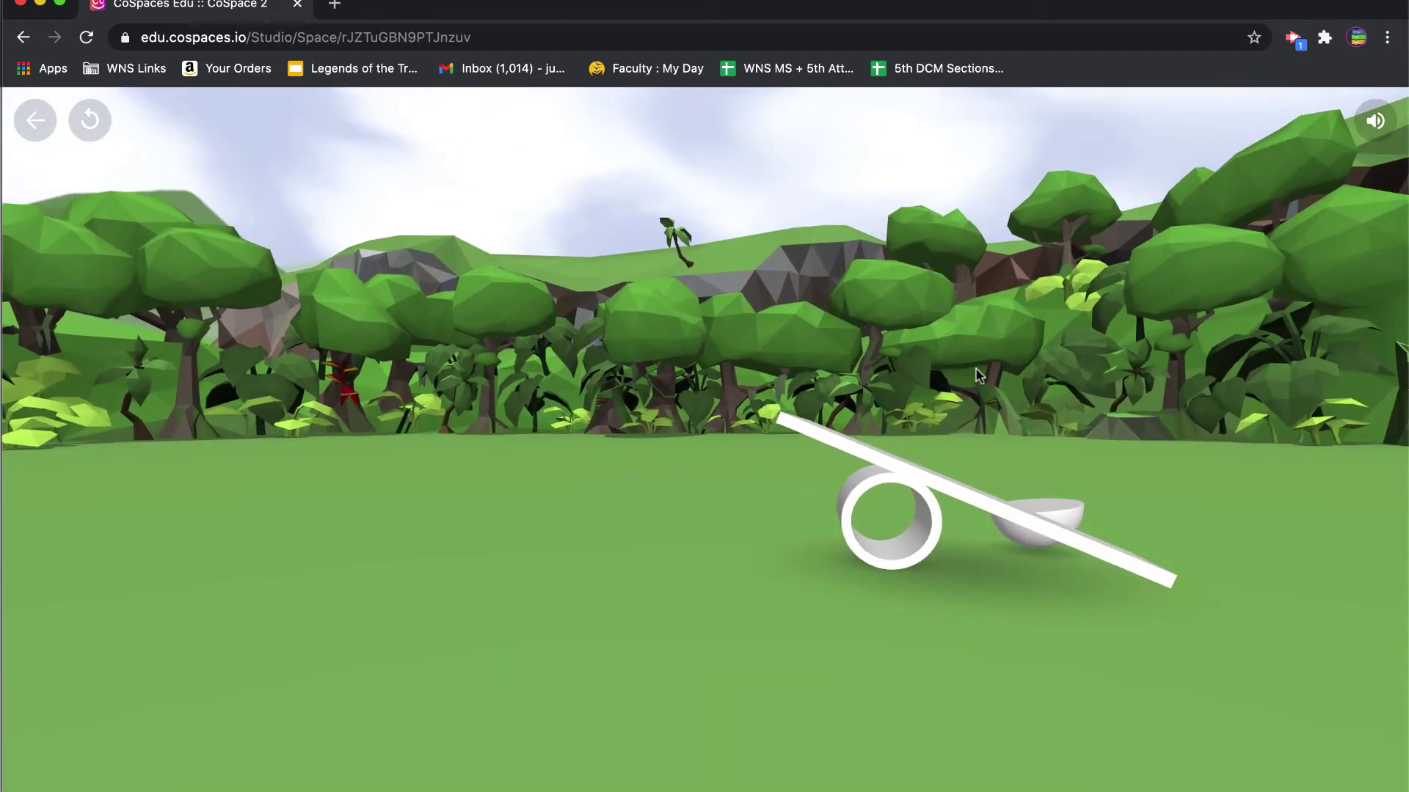
{"action": "left_click", "coordinate": [35, 122]}
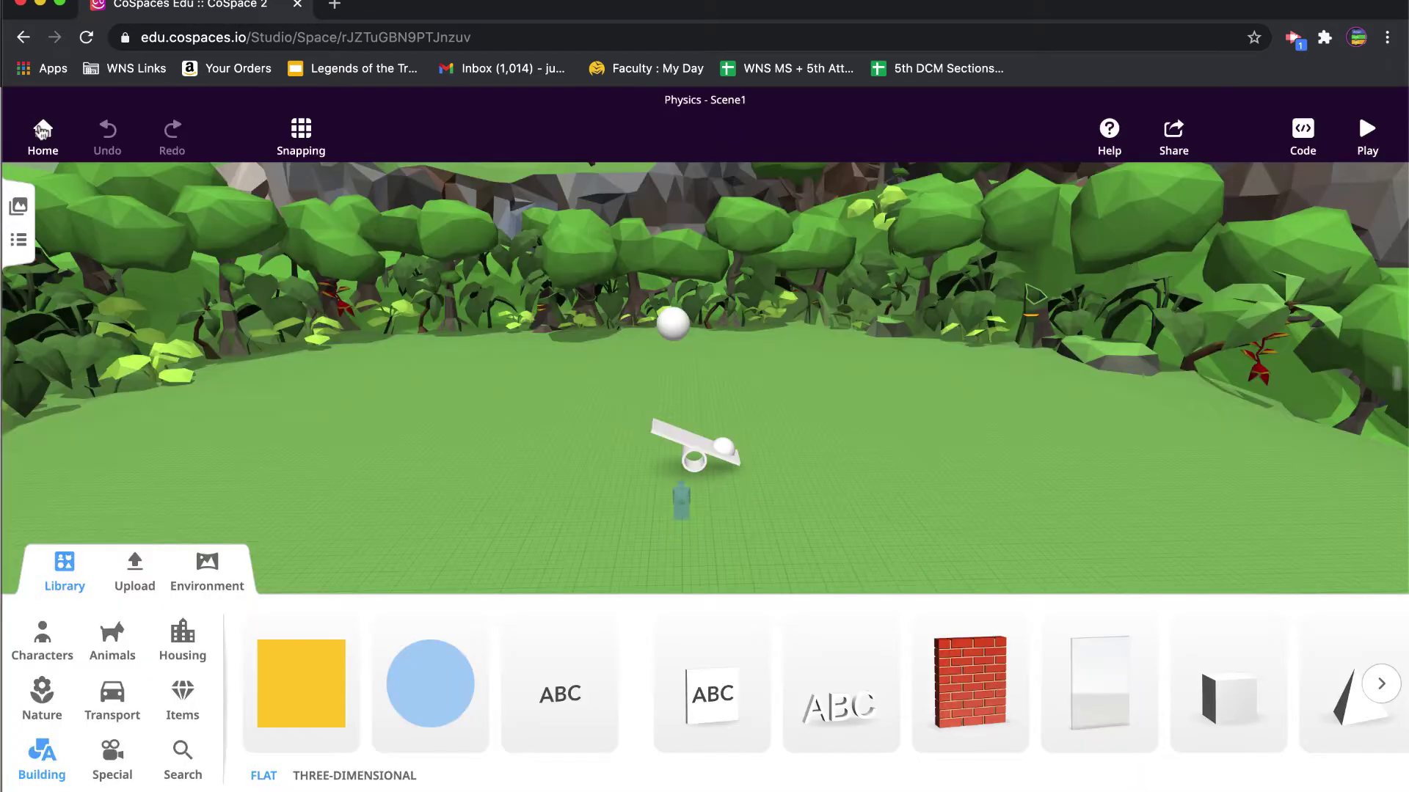
Scale the whole seesaw up much larger and raise it slightly
{"action": "left_click", "coordinate": [680, 441]}
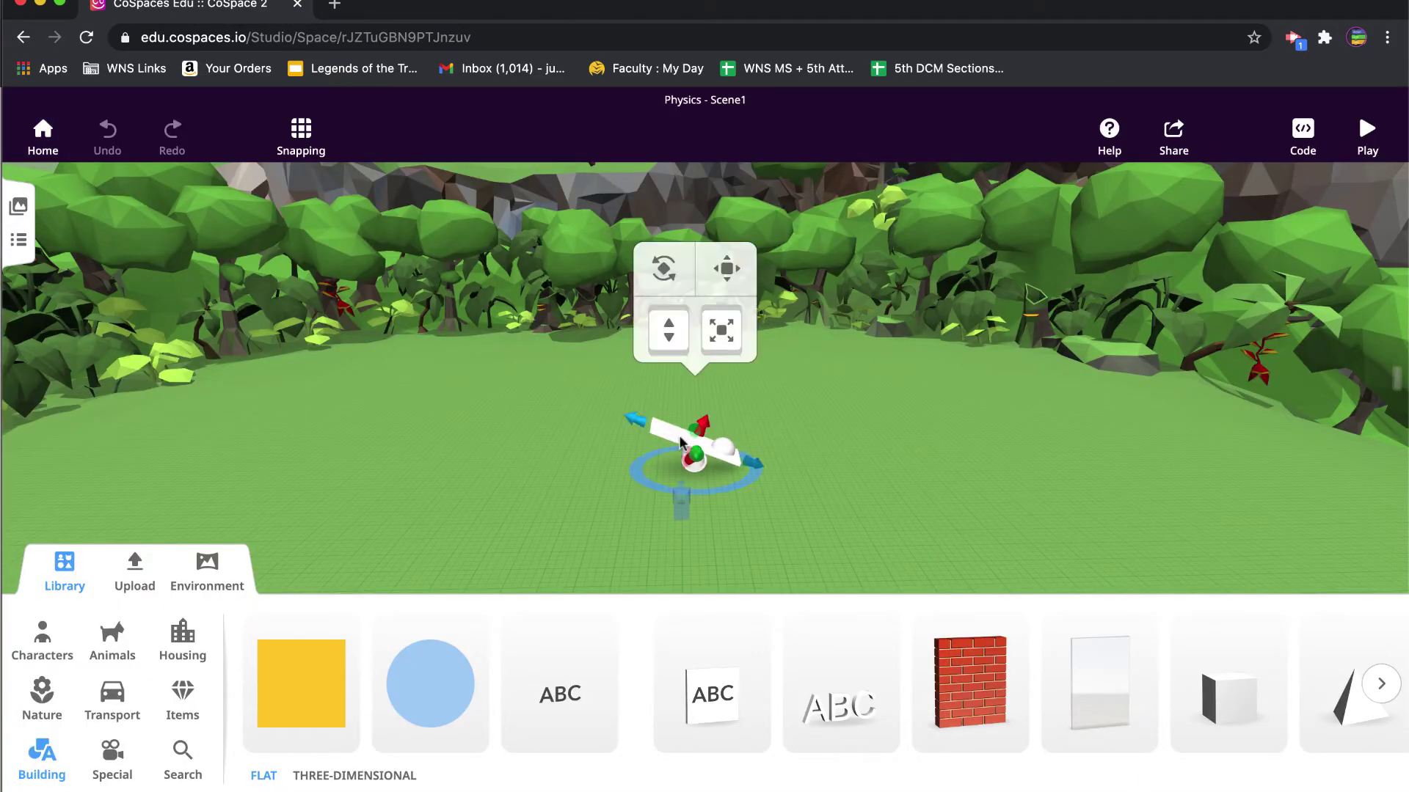
{"action": "left_click_drag", "start_coordinate": [721, 330], "coordinate": [668, 301]}
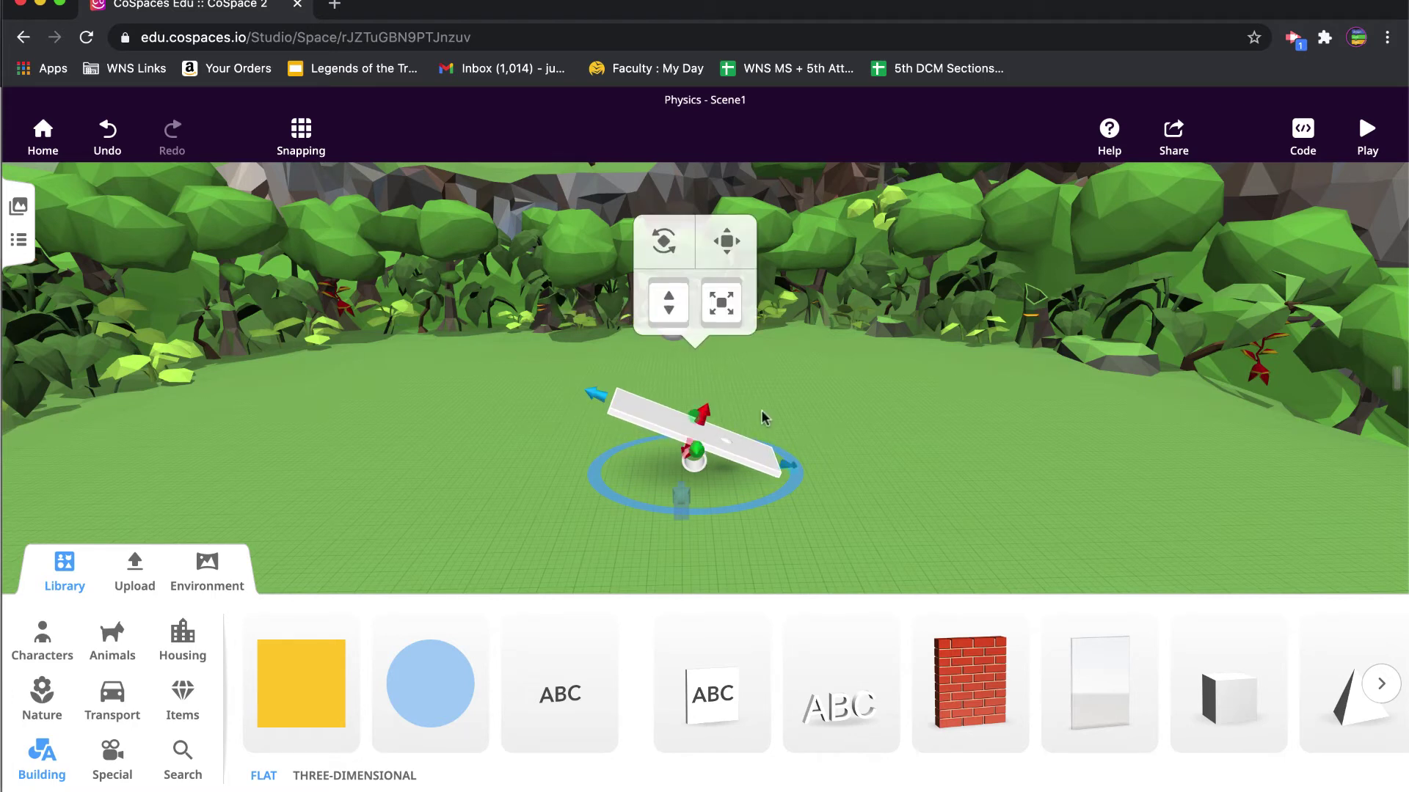
{"action": "left_click_drag", "start_coordinate": [733, 430], "coordinate": [732, 429]}
{"action": "left_click_drag", "start_coordinate": [708, 354], "coordinate": [706, 322]}
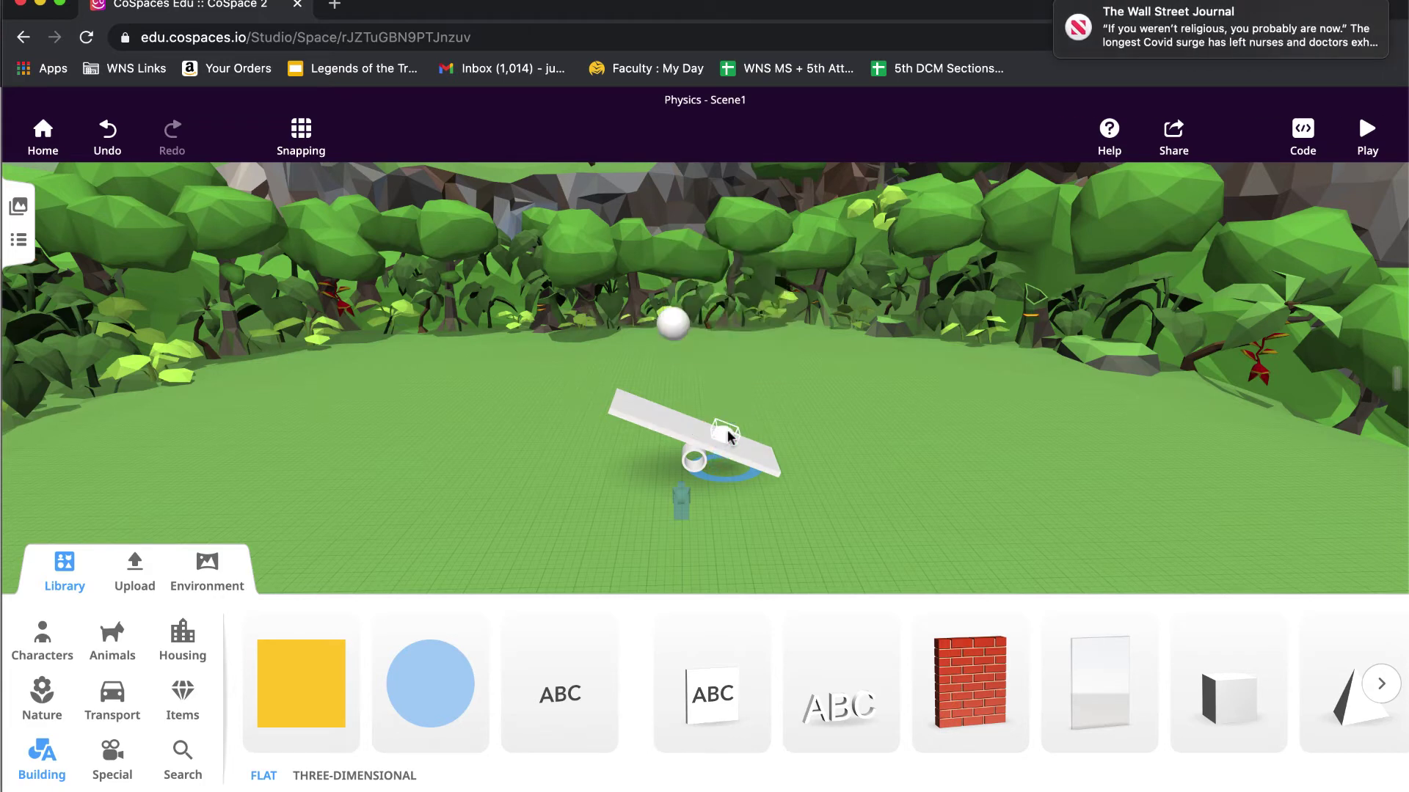
Move the Ball left over the seesaw and lift it a bit higher
{"action": "left_click", "coordinate": [671, 322]}
{"action": "left_click_drag", "start_coordinate": [671, 322], "coordinate": [640, 332]}
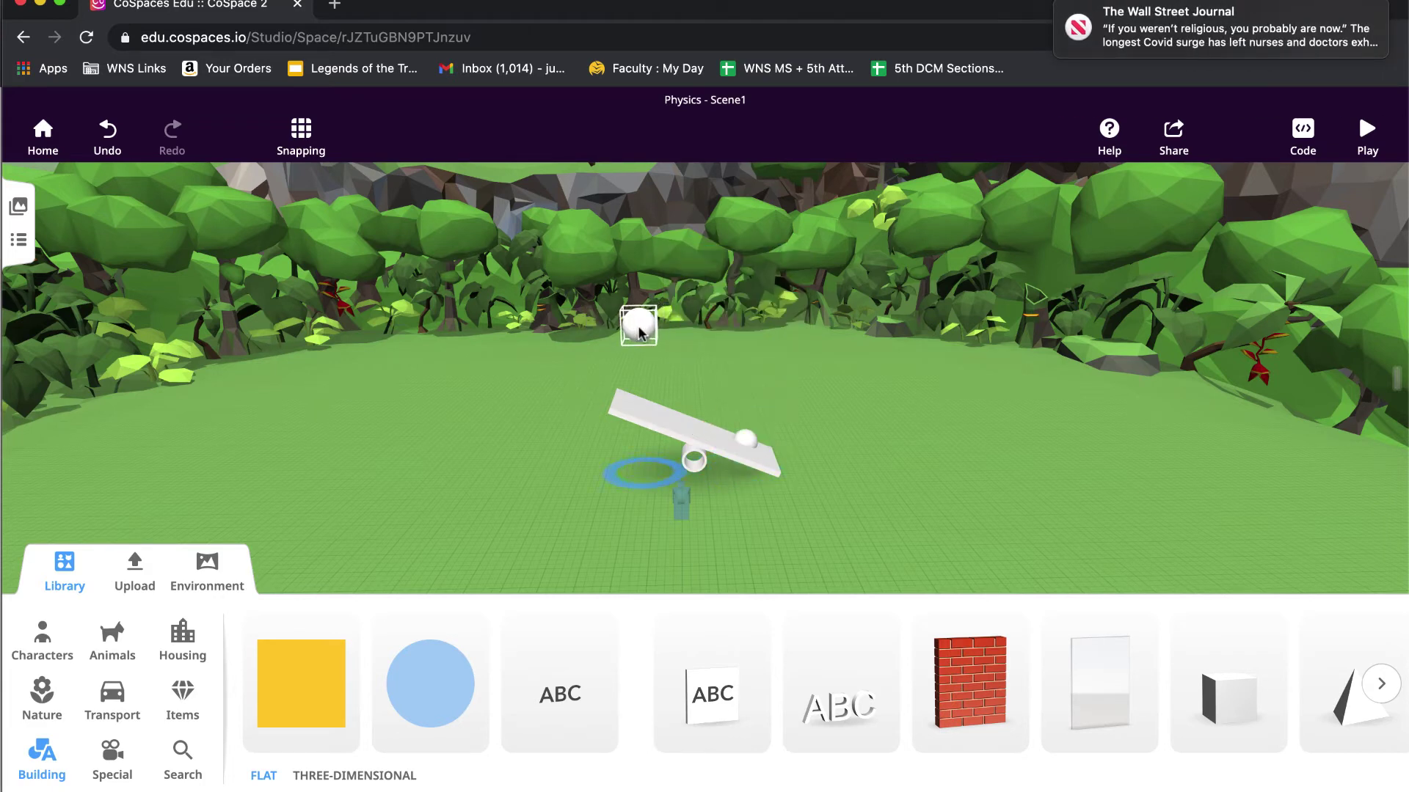
{"action": "left_click", "coordinate": [635, 329]}
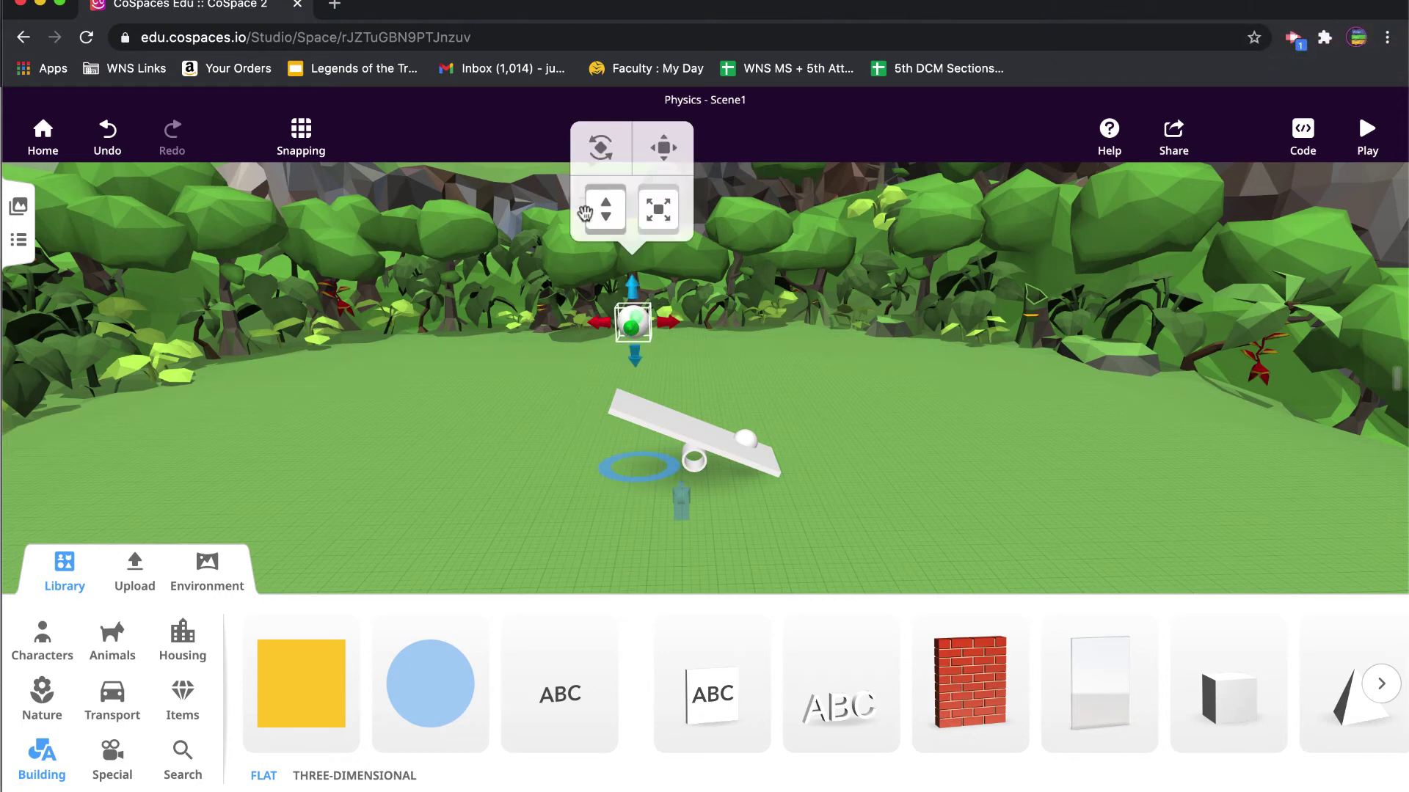
{"action": "left_click_drag", "start_coordinate": [598, 208], "coordinate": [603, 167]}
{"action": "left_click", "coordinate": [908, 462]}
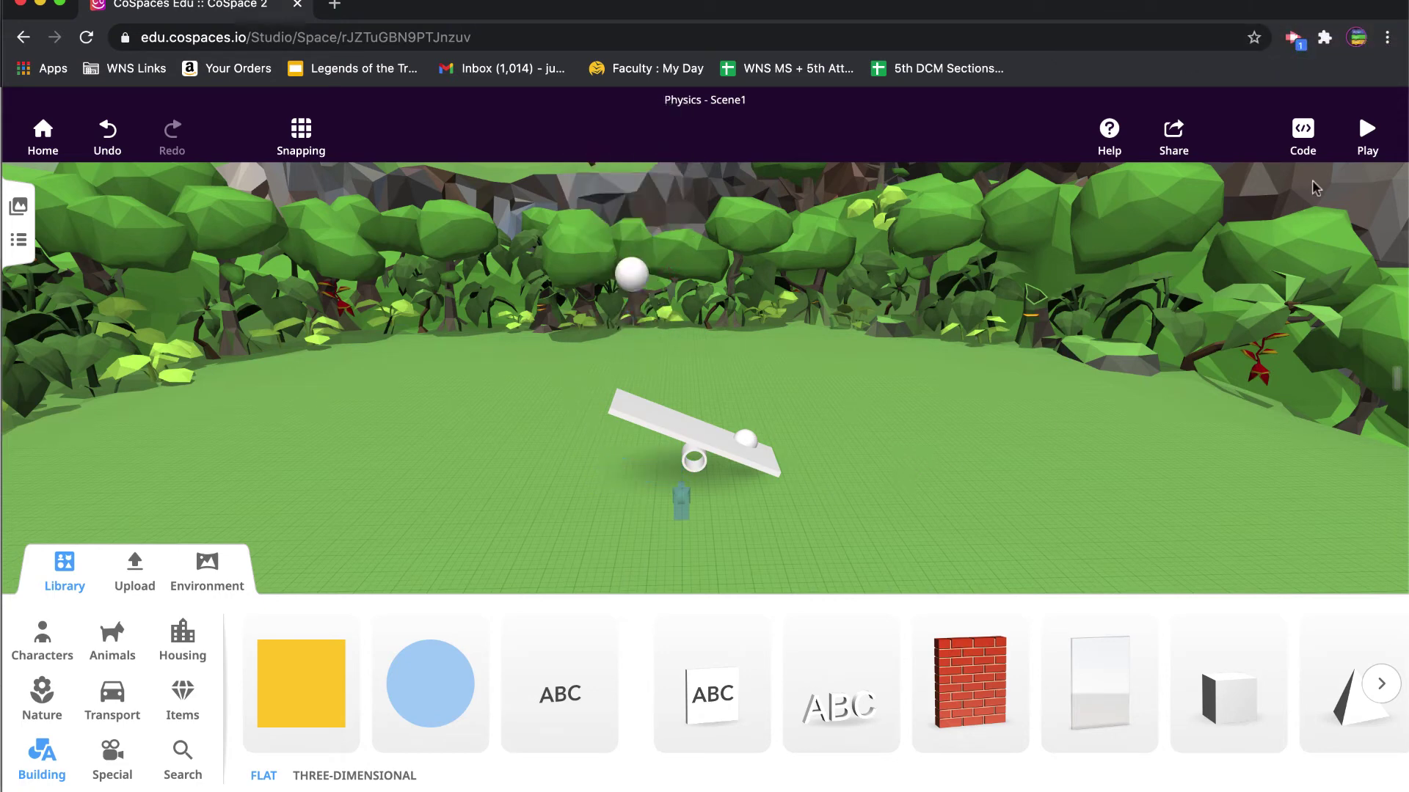
Test-play the scene again, then shift the Dome slightly along the plank
{"action": "left_click", "coordinate": [1355, 139]}
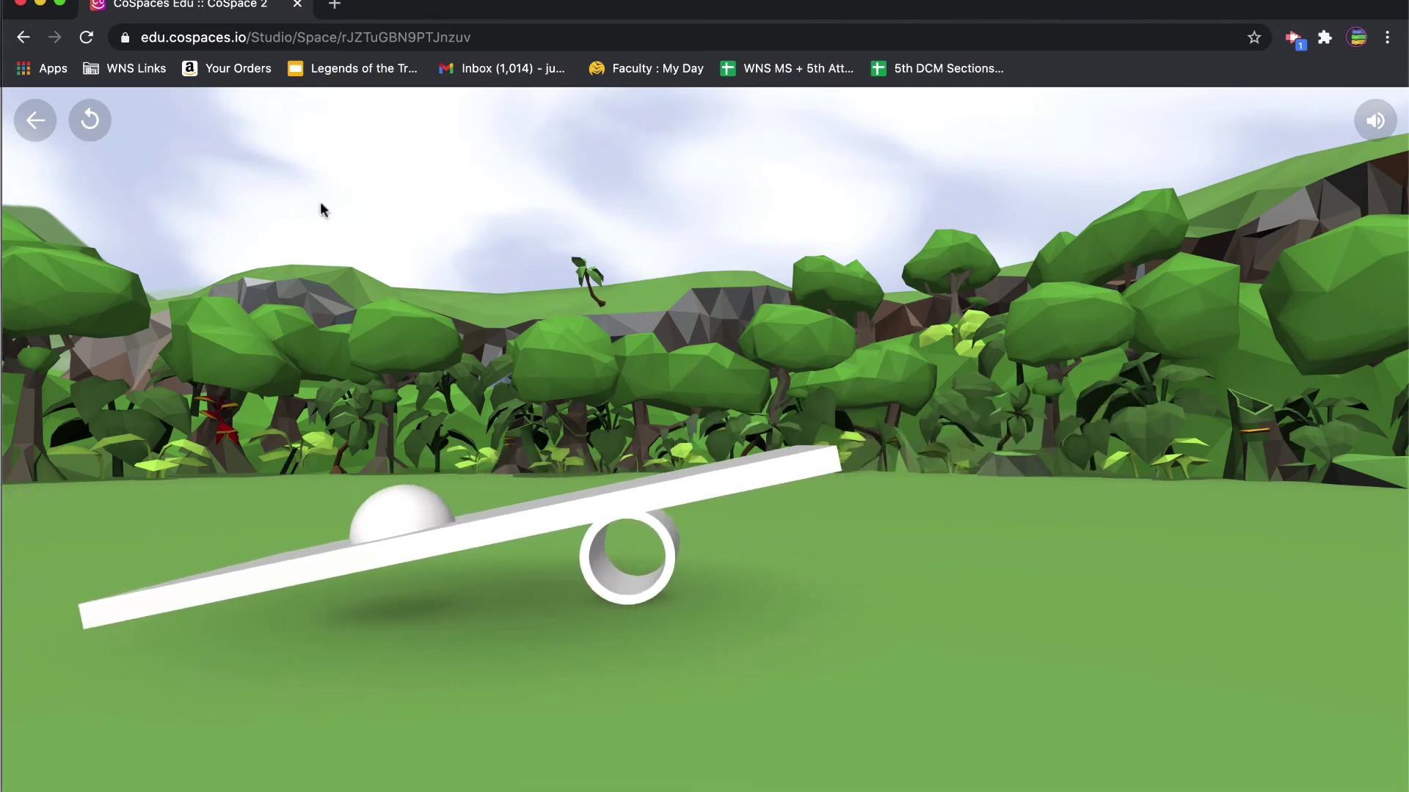
{"action": "left_click", "coordinate": [35, 121]}
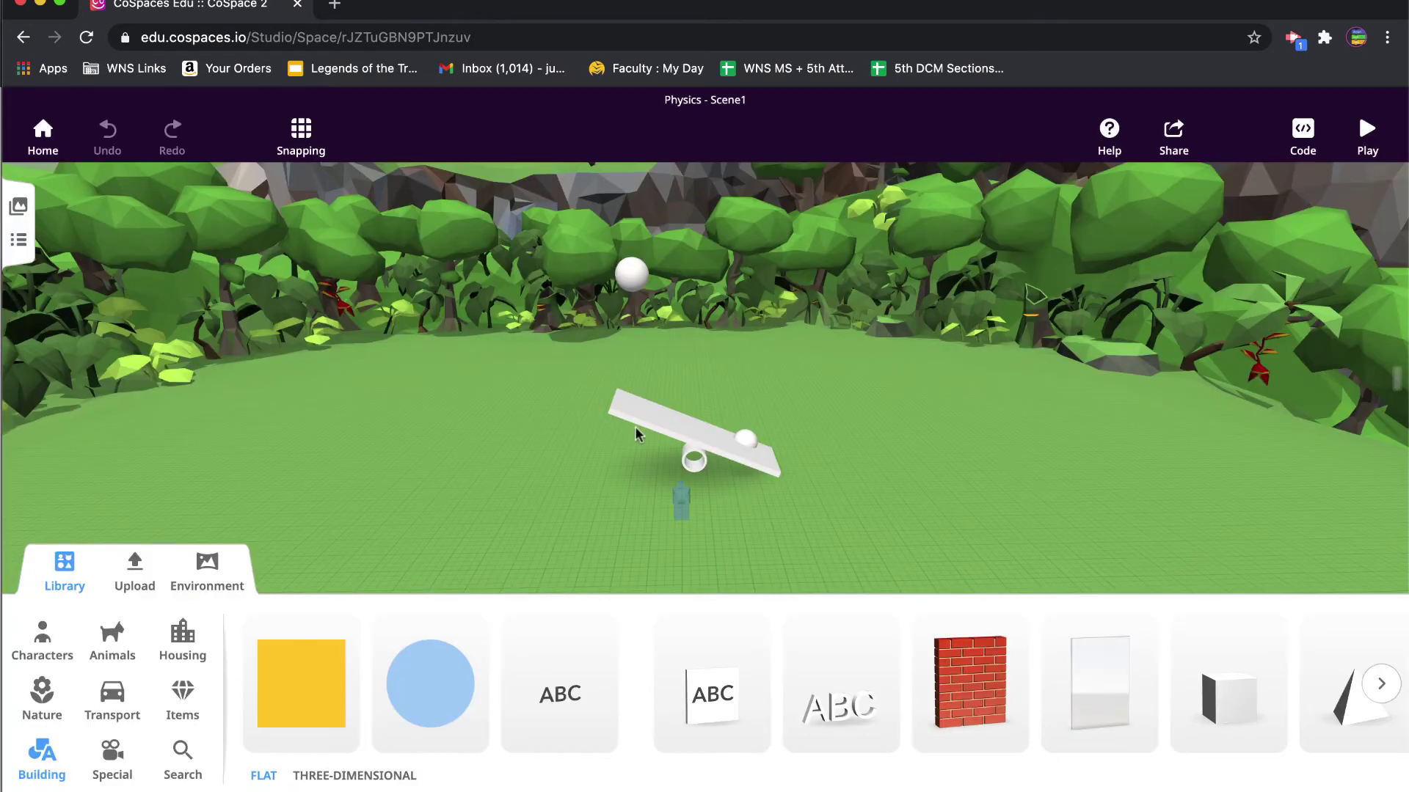
{"action": "left_click_drag", "start_coordinate": [744, 440], "coordinate": [763, 451]}
Review the Dome's physics settings and close them
{"action": "right_click", "coordinate": [757, 446]}
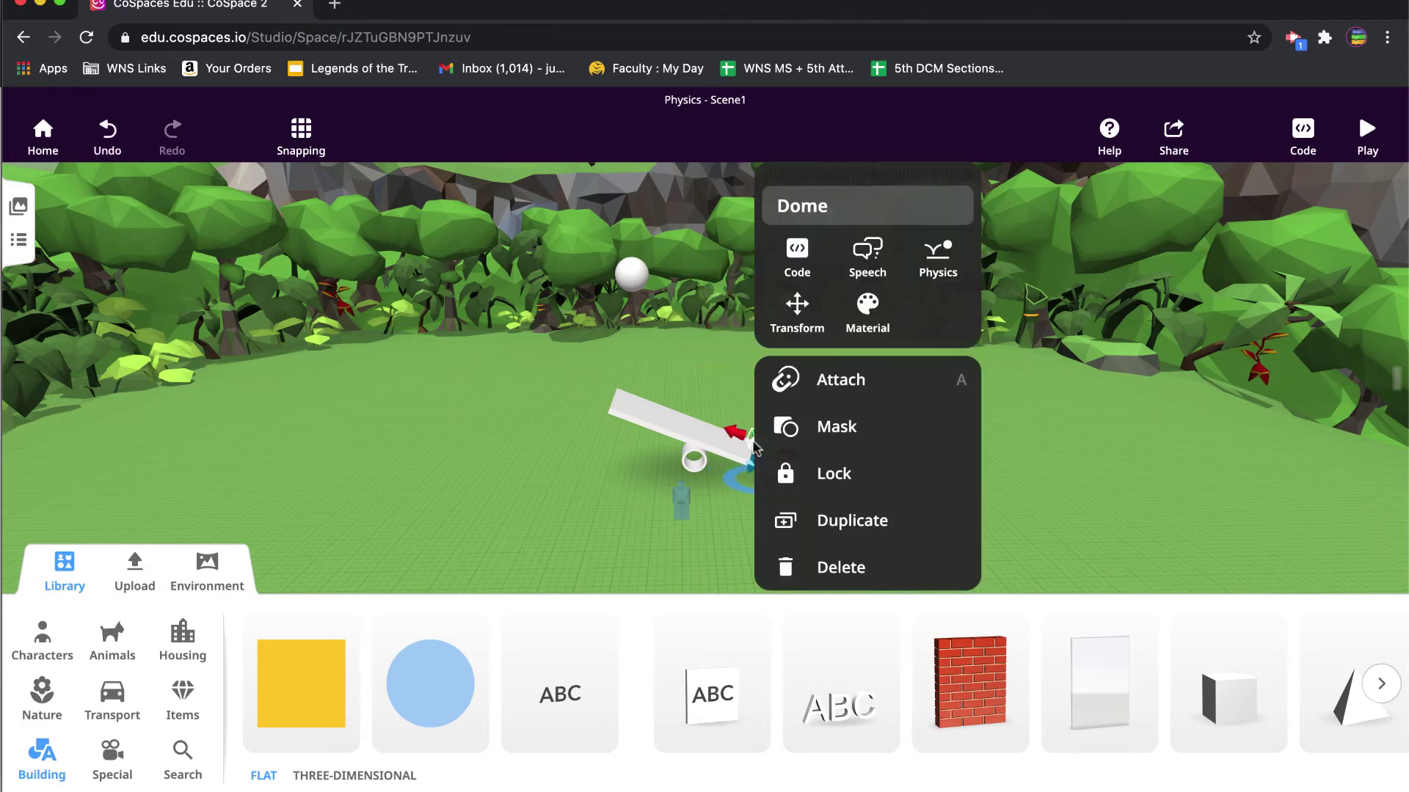
{"action": "left_click", "coordinate": [933, 250]}
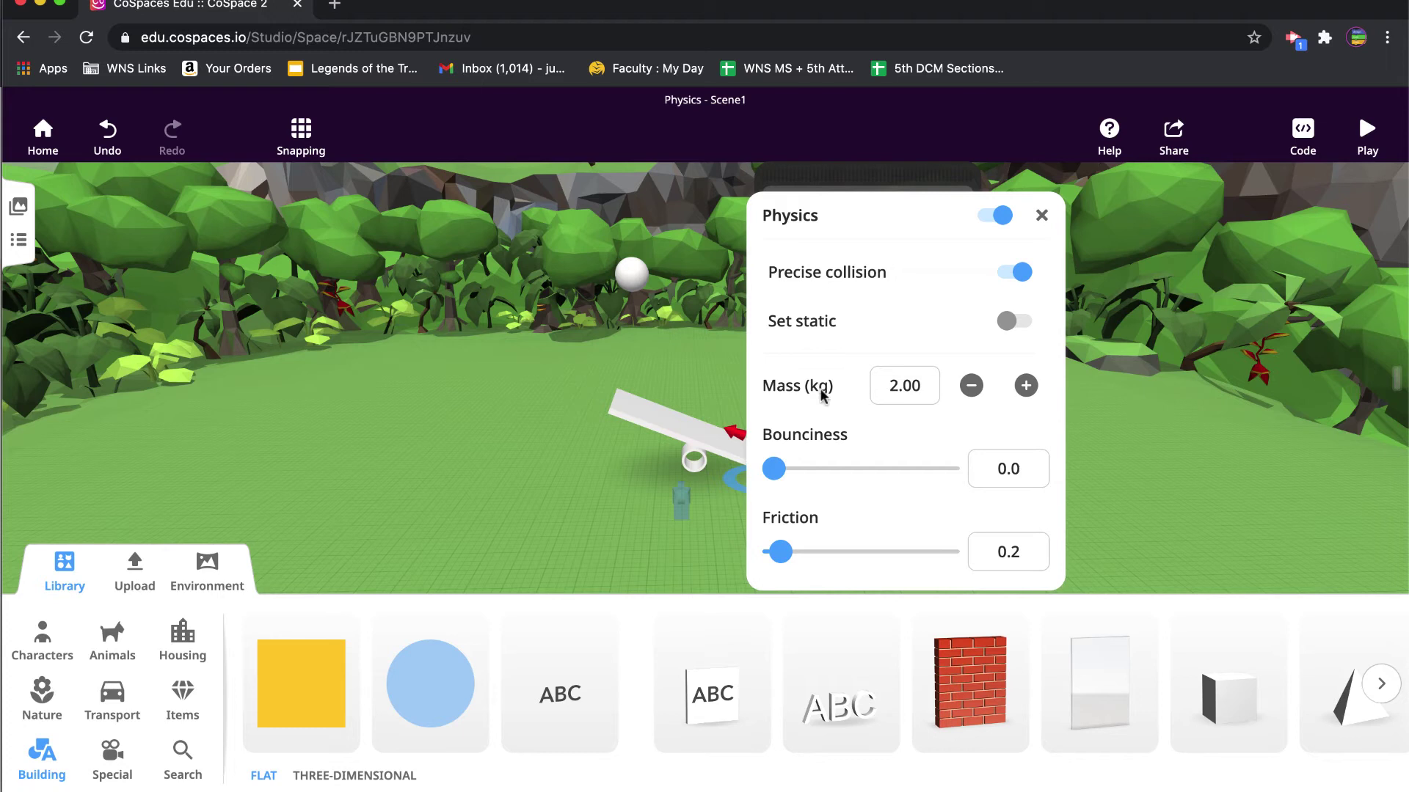
{"action": "left_click", "coordinate": [1040, 216]}
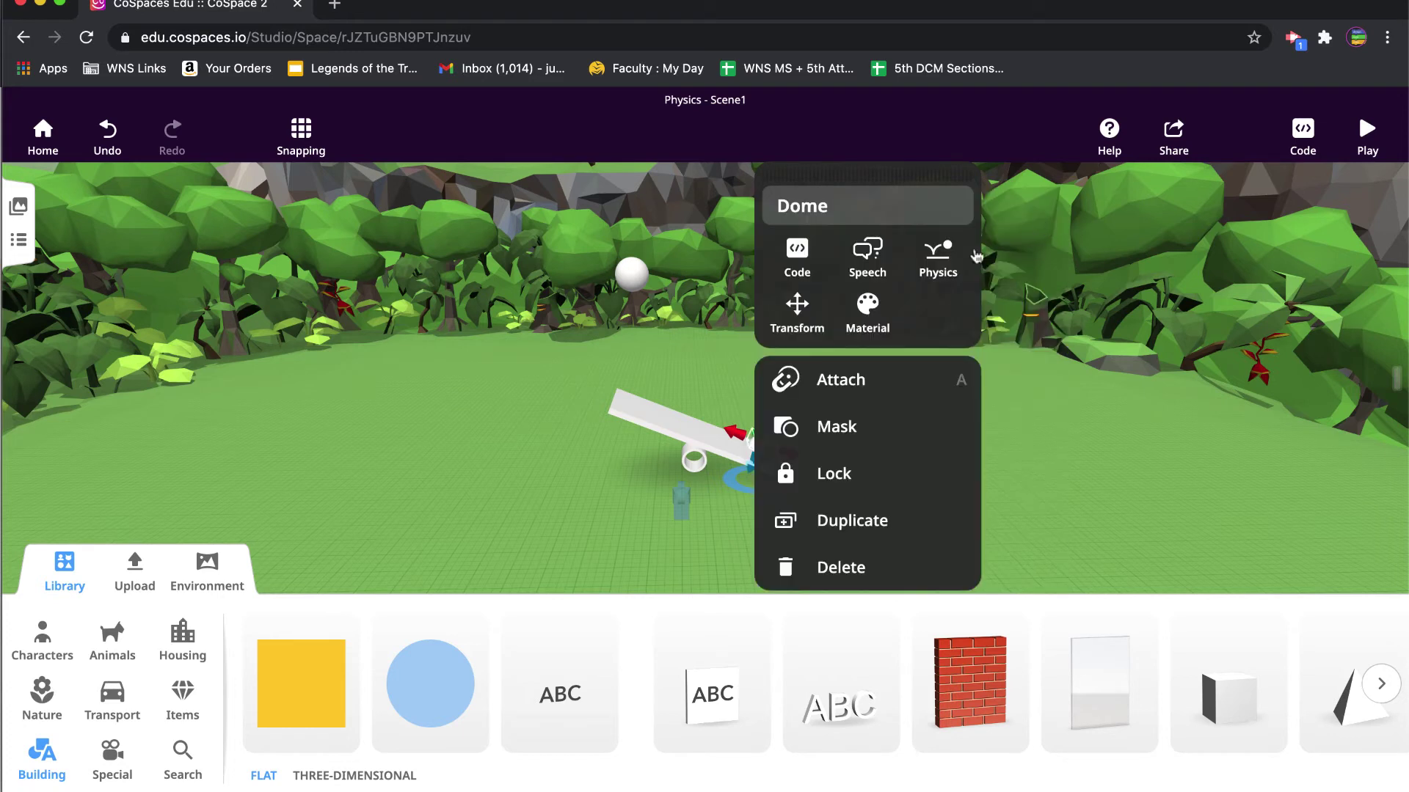
Raise the hanging white ball's mass to 10.00 kg in its Physics settings
{"action": "left_click", "coordinate": [630, 275]}
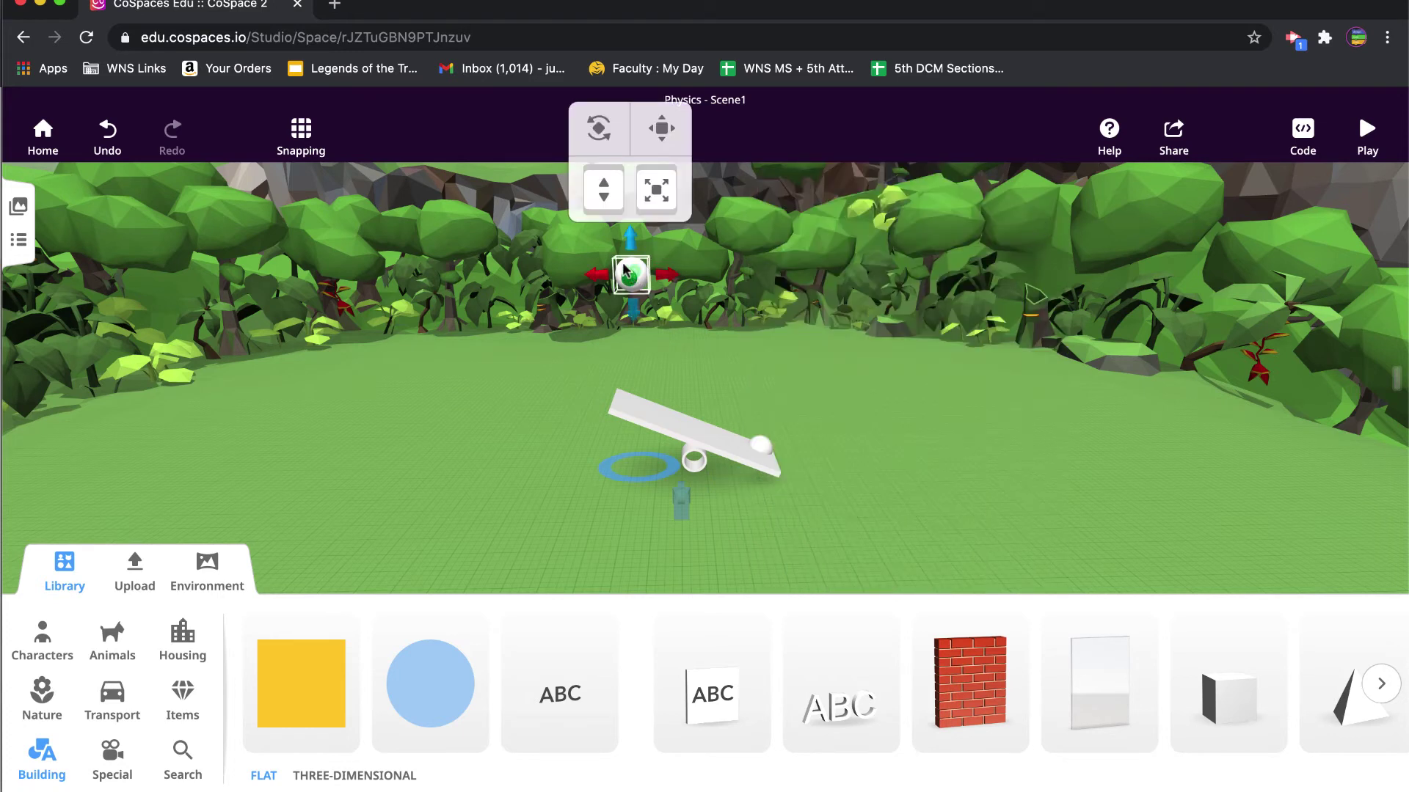
{"action": "right_click", "coordinate": [624, 272]}
{"action": "left_click", "coordinate": [805, 187]}
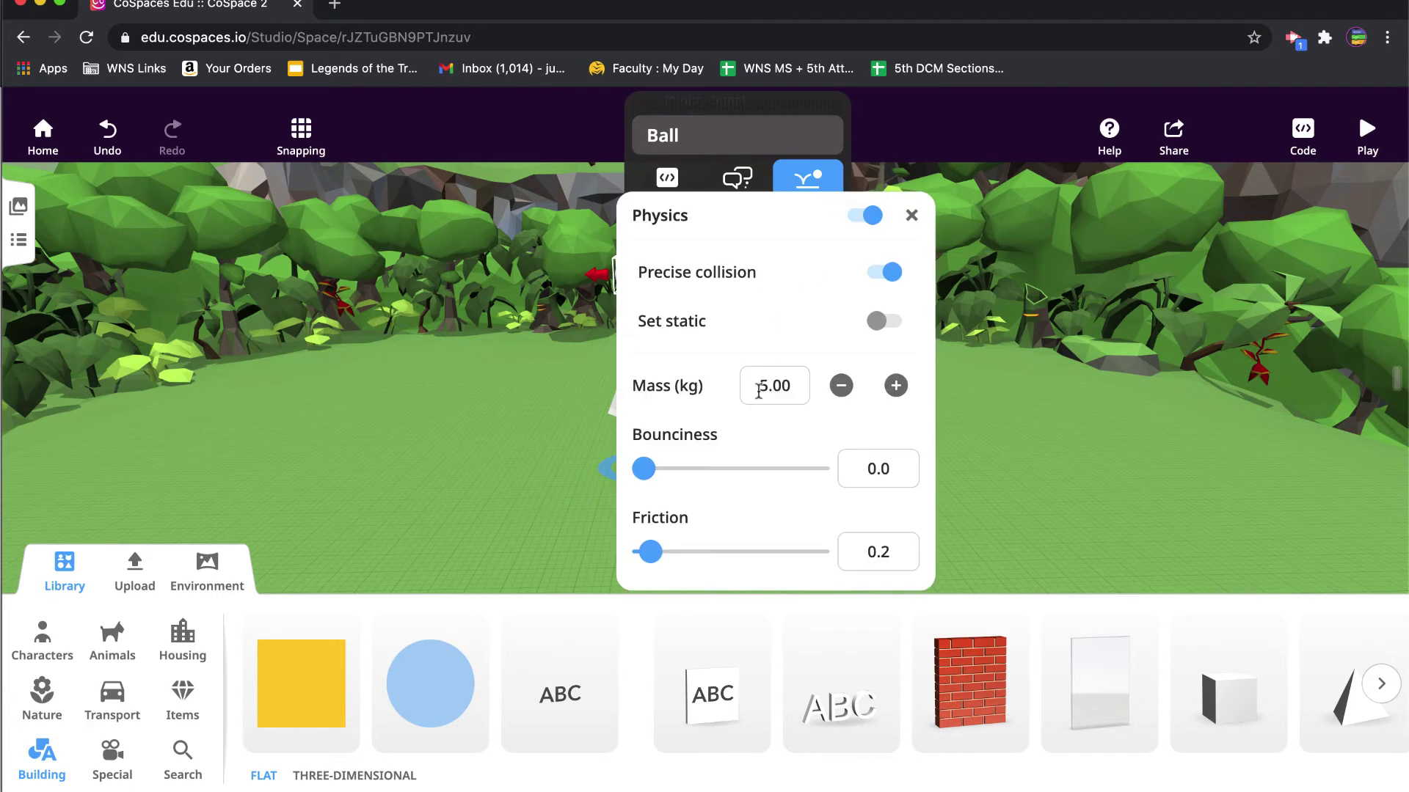
{"action": "left_click", "coordinate": [895, 387]}
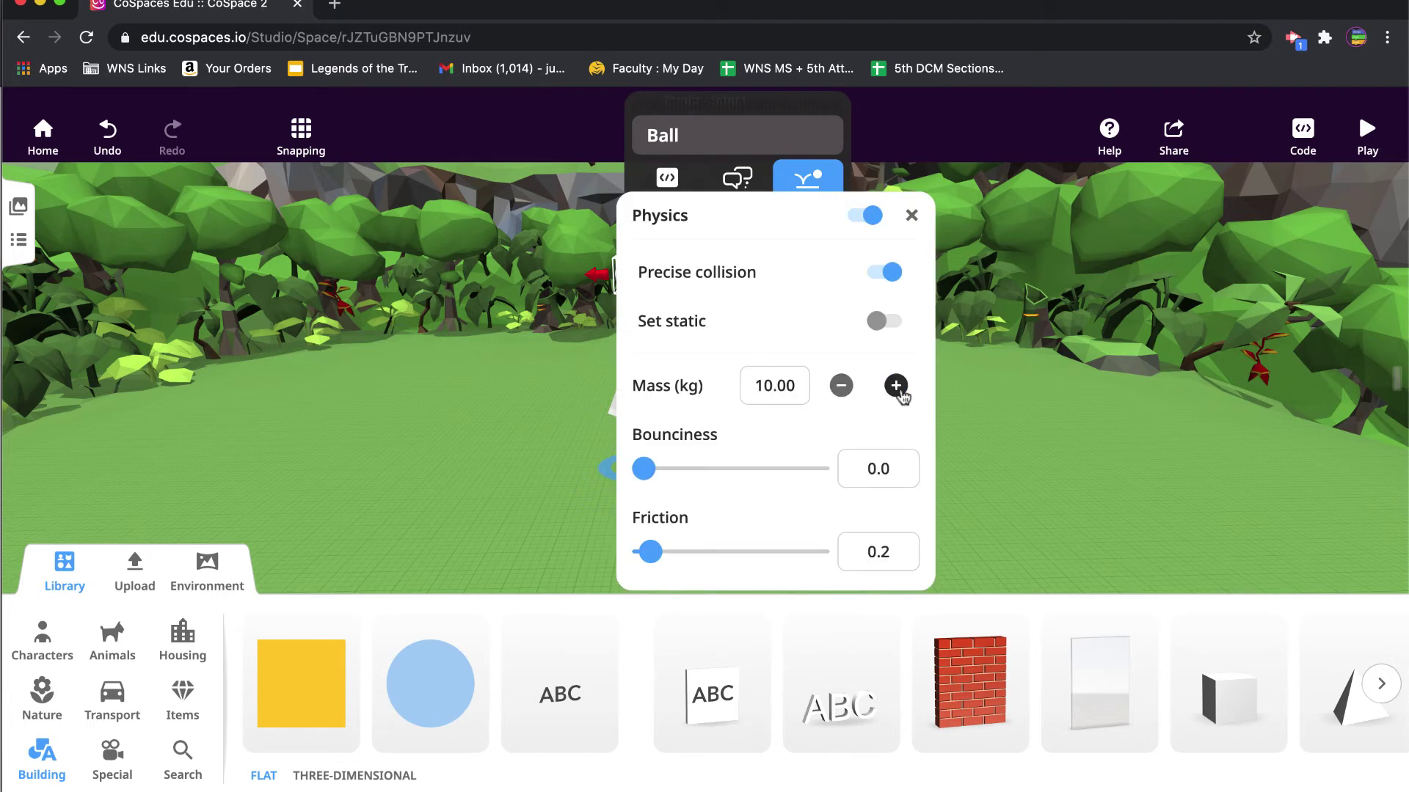
{"action": "left_click", "coordinate": [911, 215]}
{"action": "left_click", "coordinate": [963, 364]}
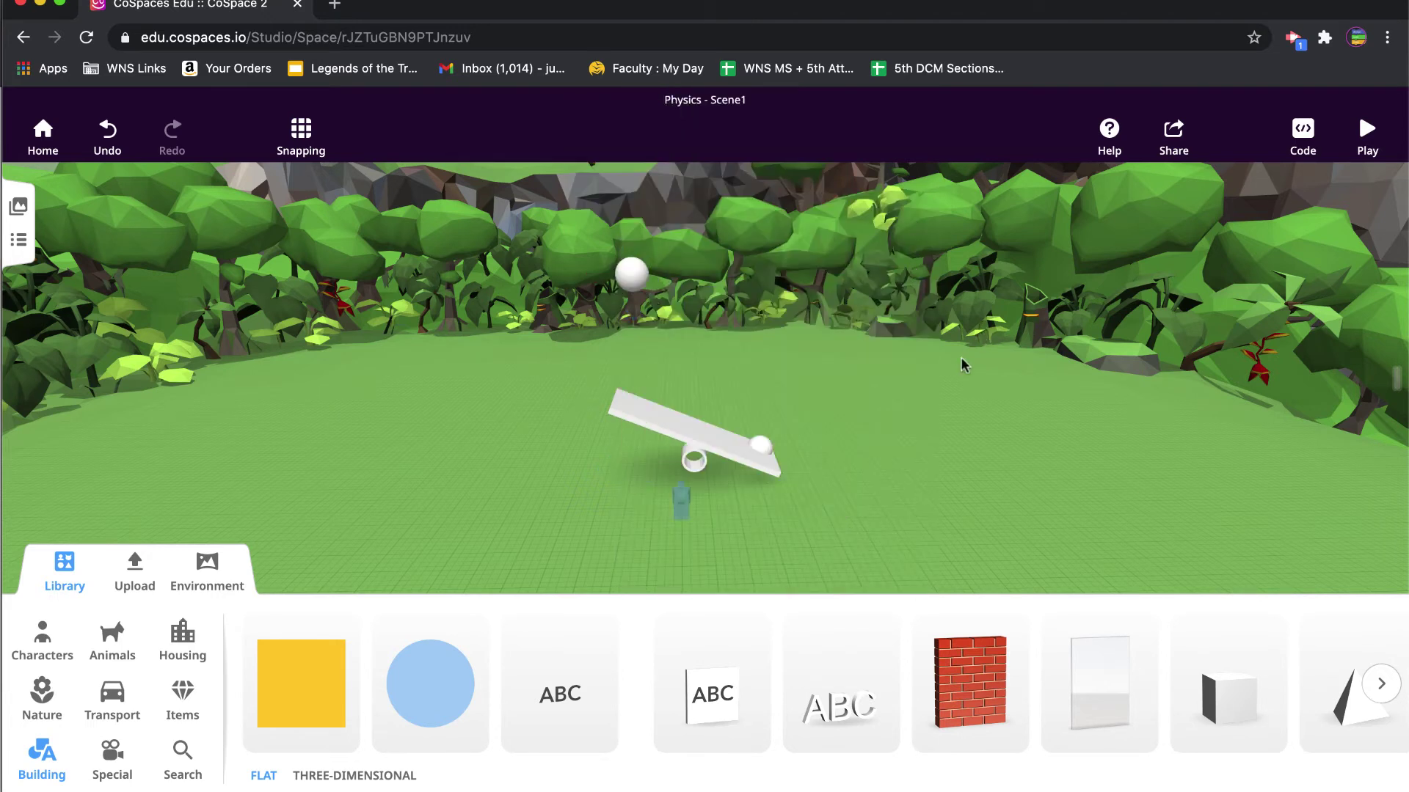
{"action": "left_click", "coordinate": [1354, 137]}
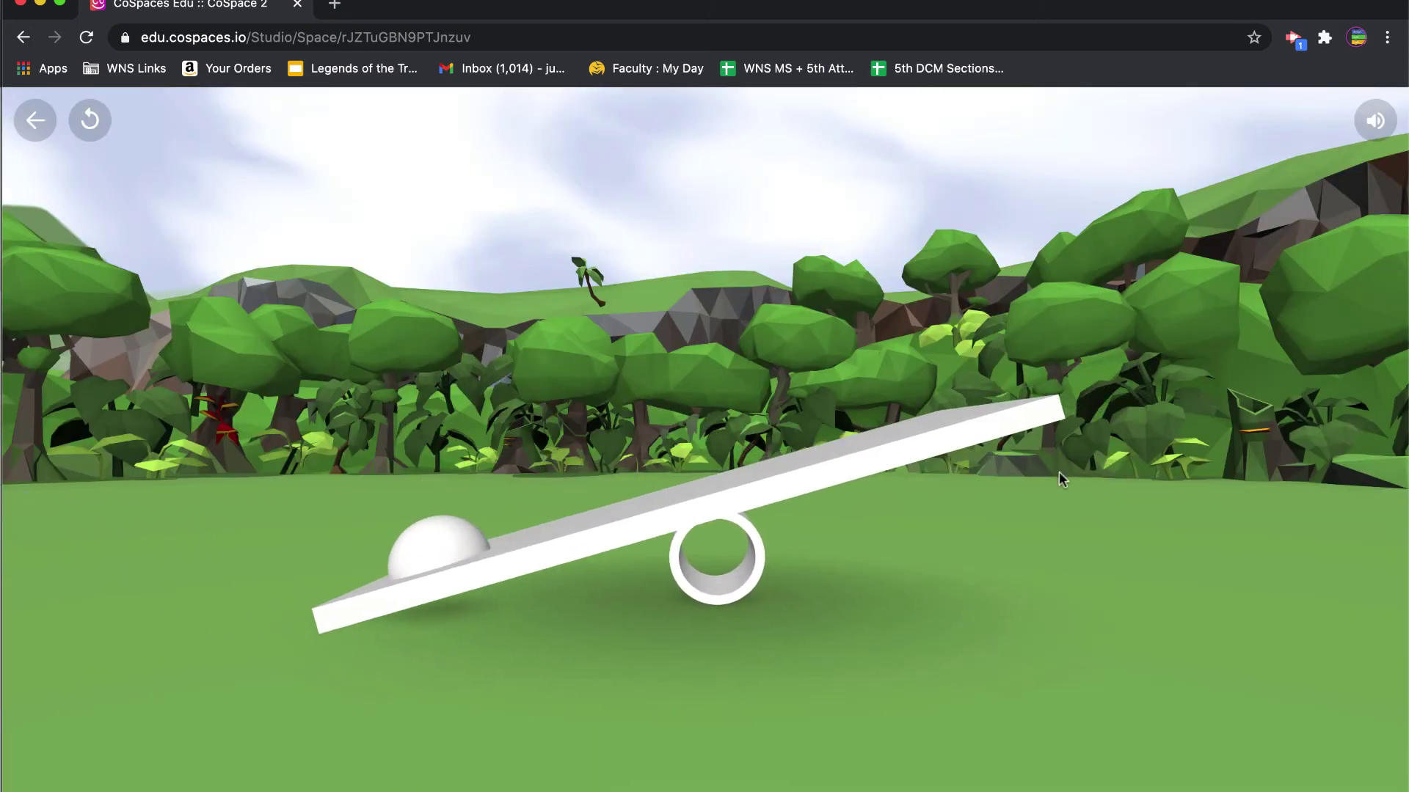
{"action": "left_click", "coordinate": [35, 120]}
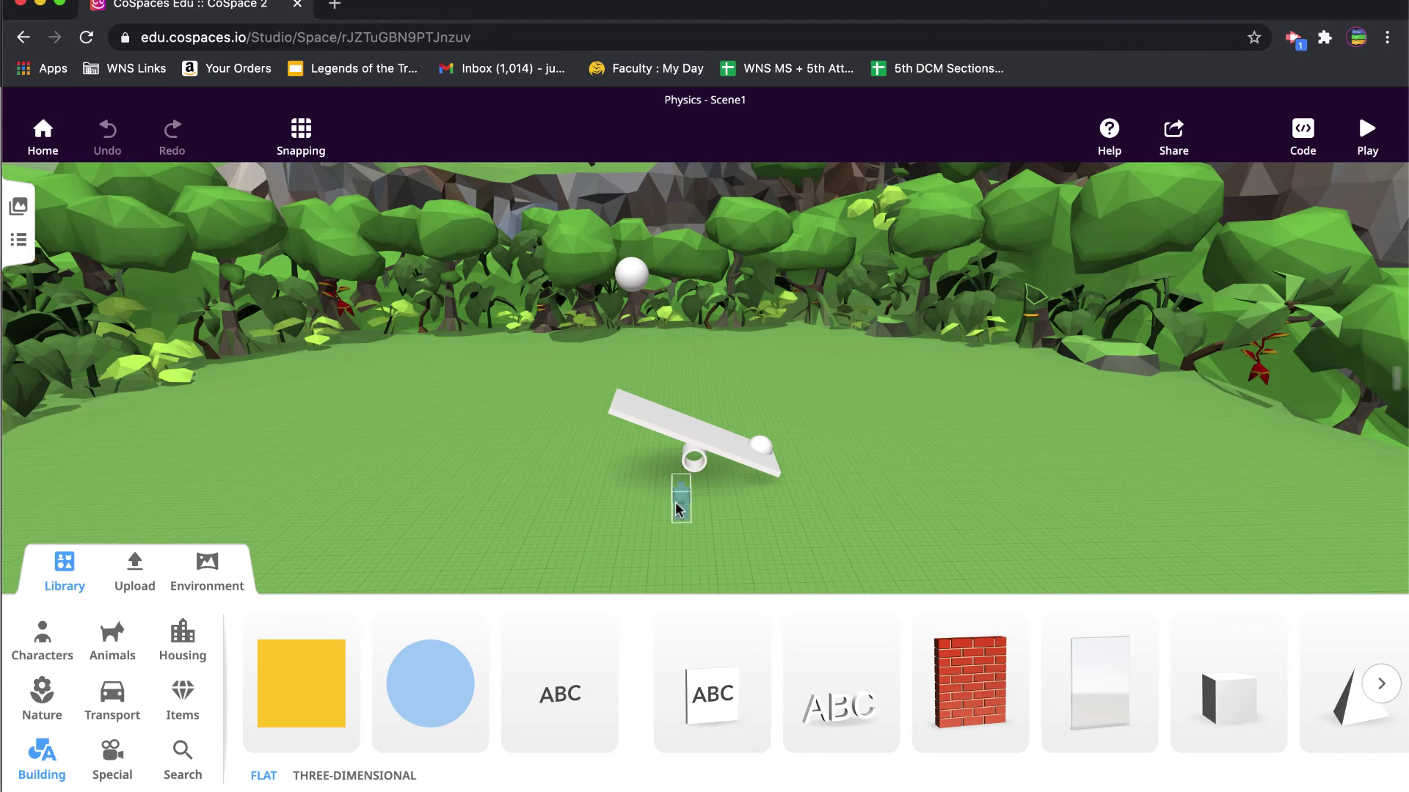
{"action": "left_click", "coordinate": [681, 529]}
{"action": "left_click_drag", "start_coordinate": [801, 534], "coordinate": [798, 505]}
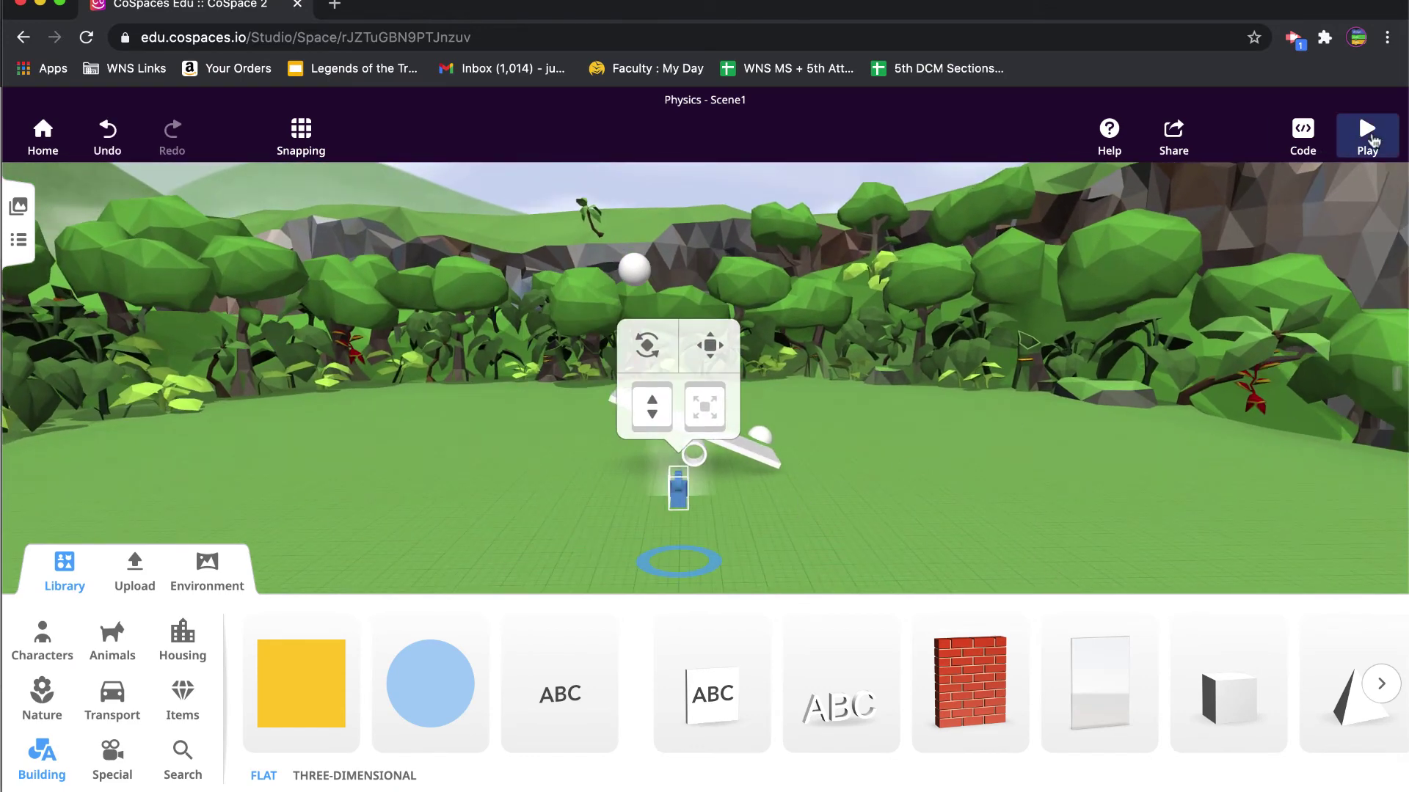
{"action": "left_click", "coordinate": [1365, 137]}
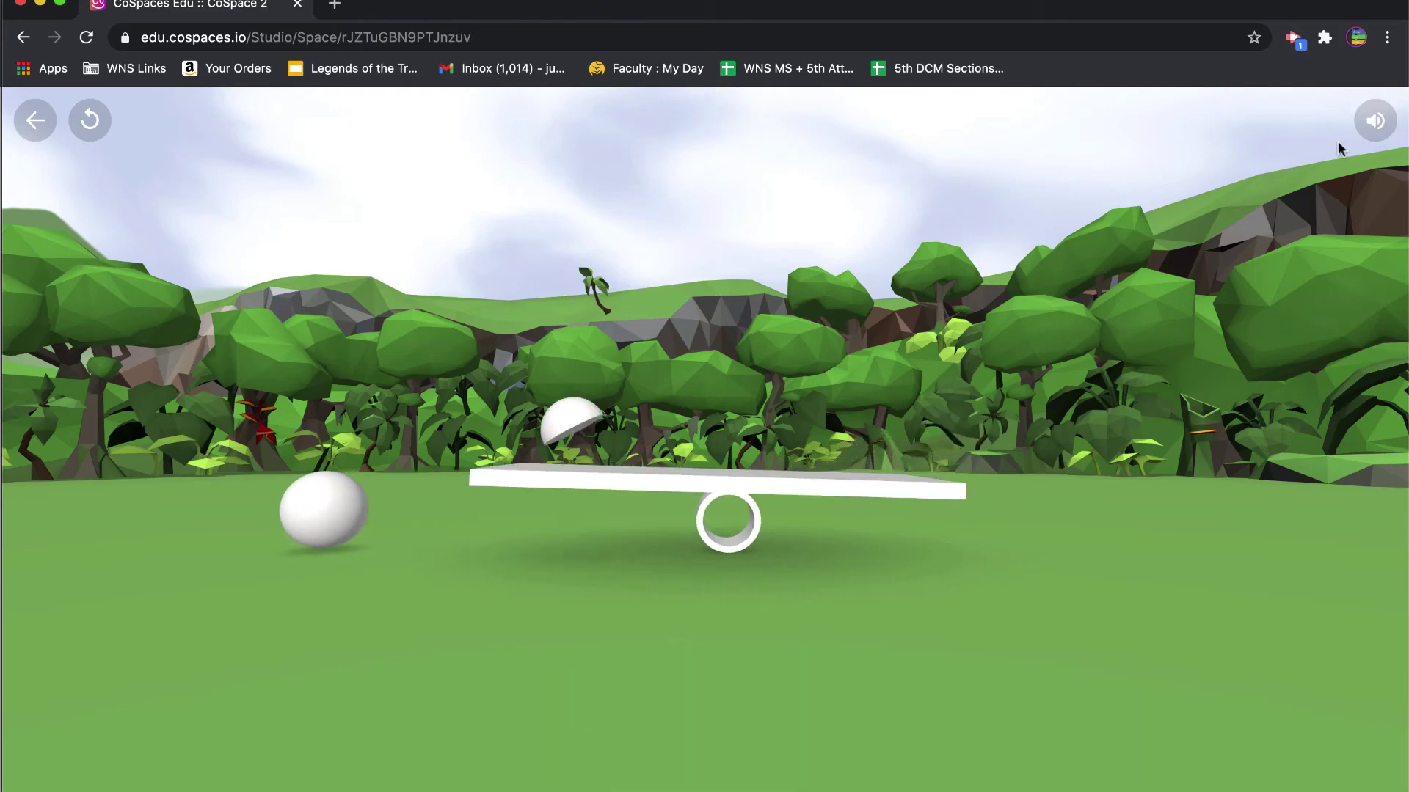
{"action": "left_click", "coordinate": [34, 121]}
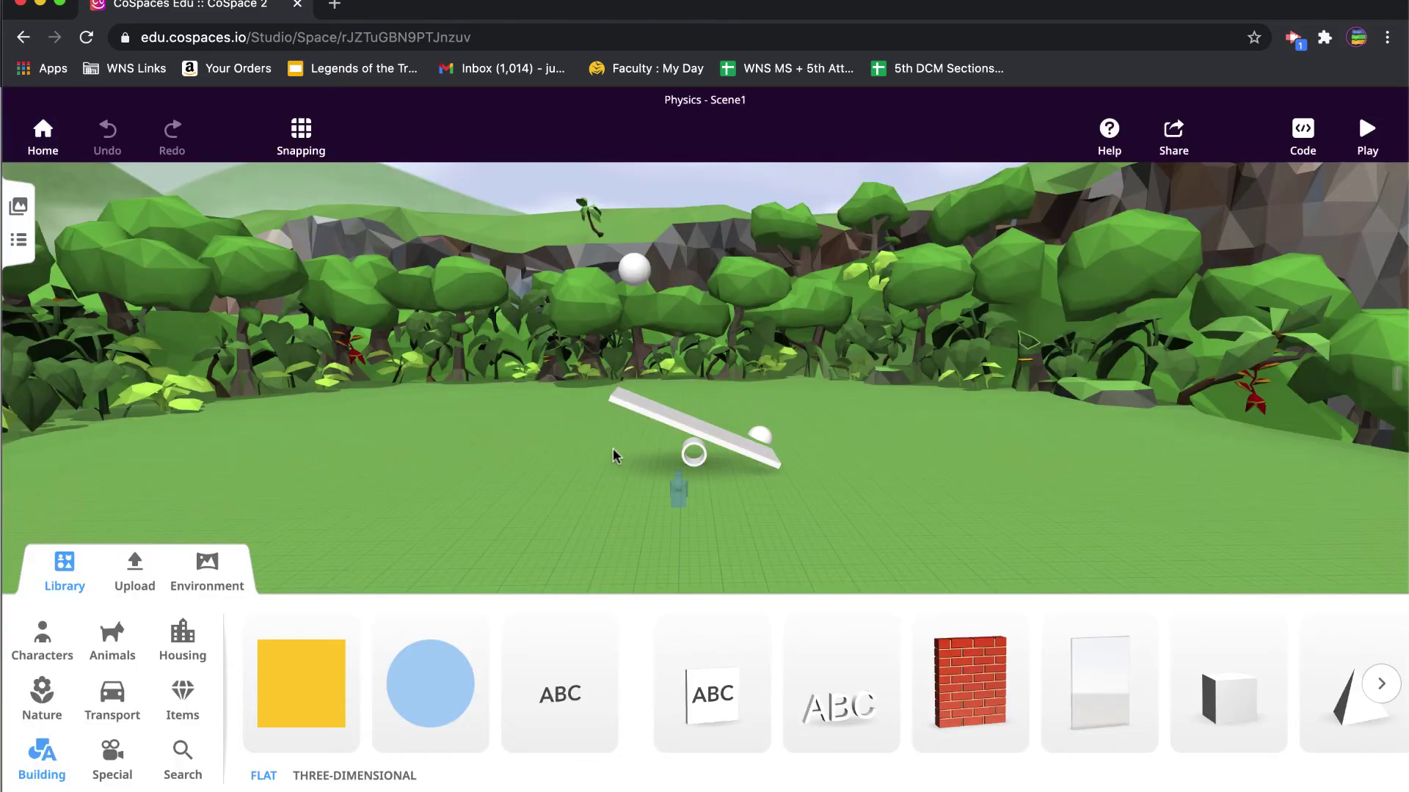
Slide the small ball toward the seesaw's centre and lift it slightly on the plank
{"action": "left_click_drag", "start_coordinate": [613, 454], "coordinate": [878, 500]}
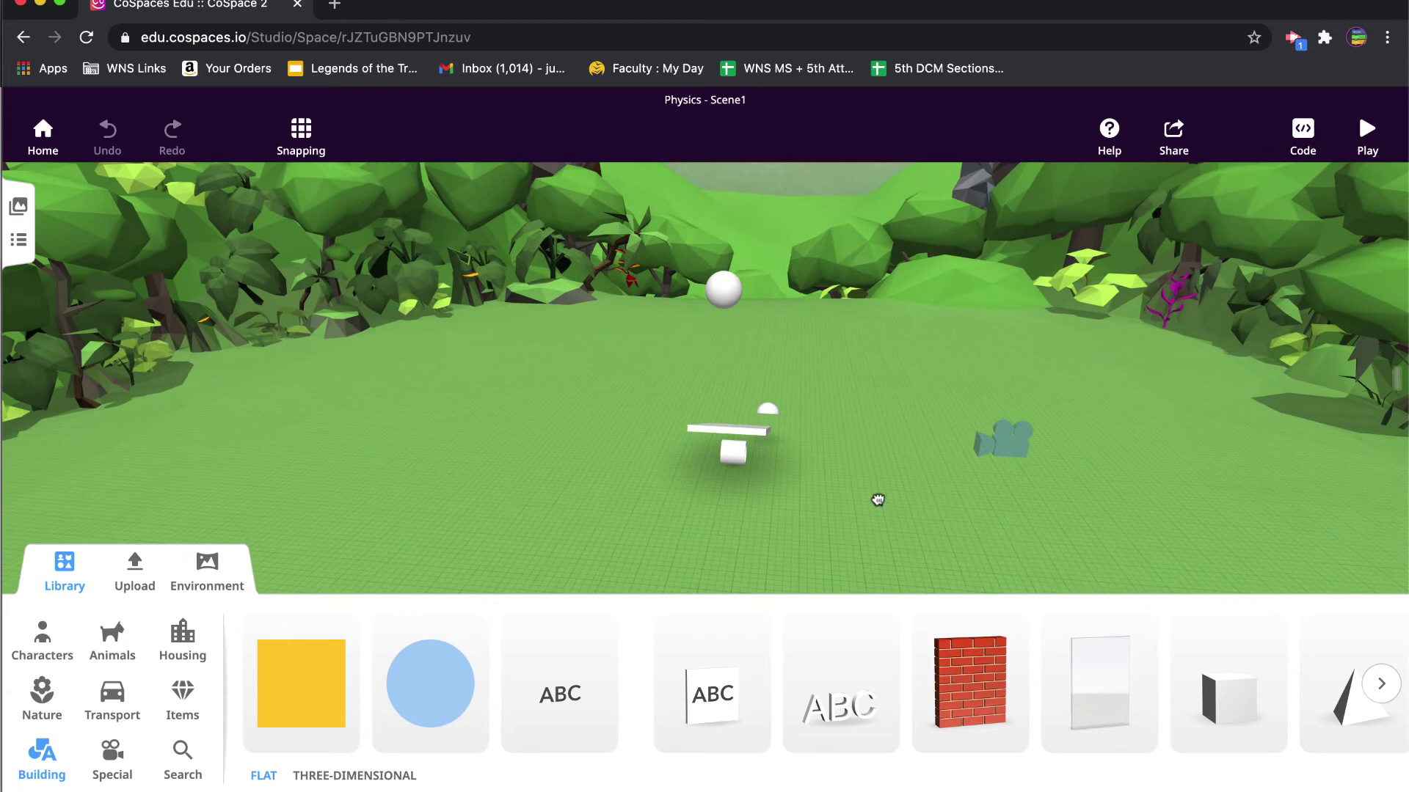
{"action": "left_click_drag", "start_coordinate": [771, 415], "coordinate": [743, 416]}
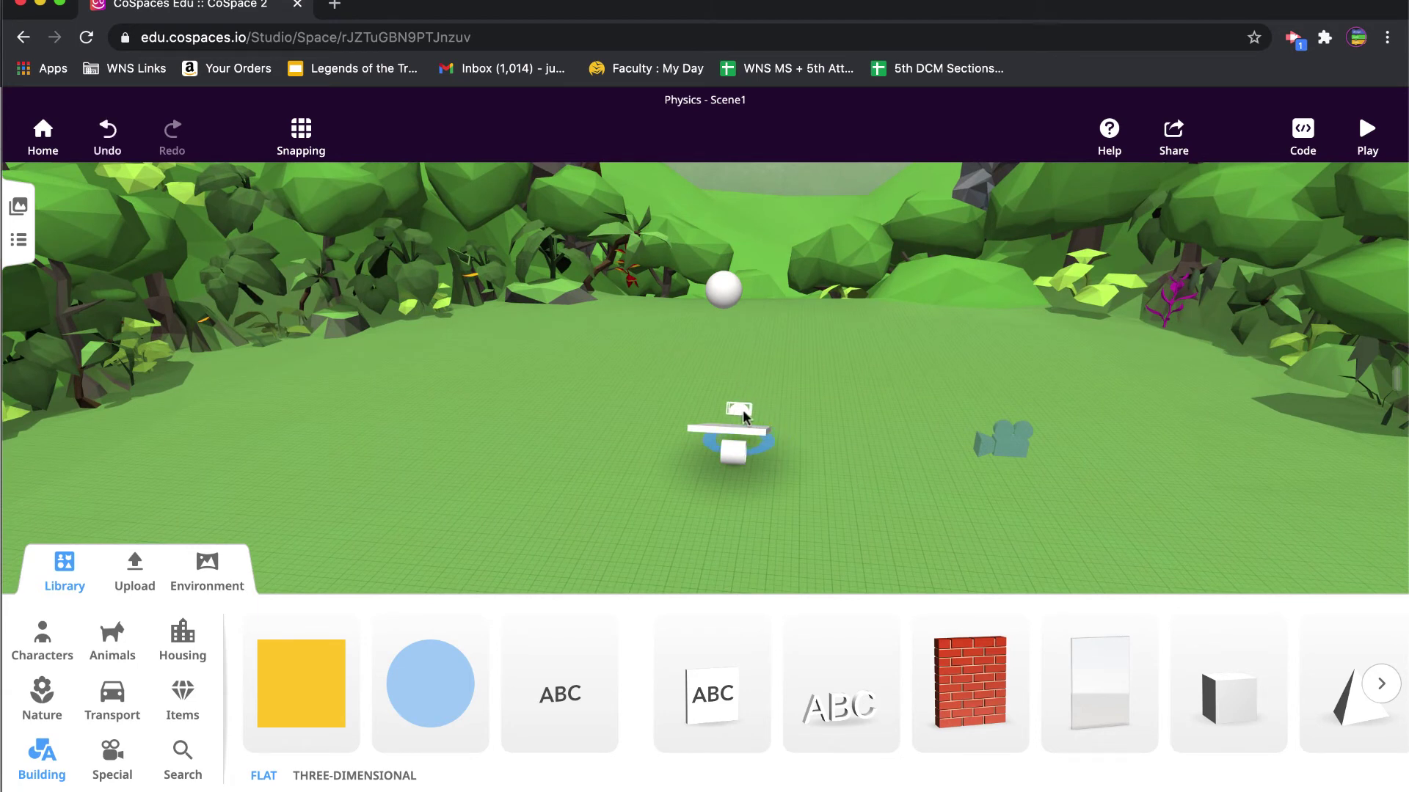
{"action": "left_click", "coordinate": [741, 416]}
{"action": "left_click", "coordinate": [713, 311]}
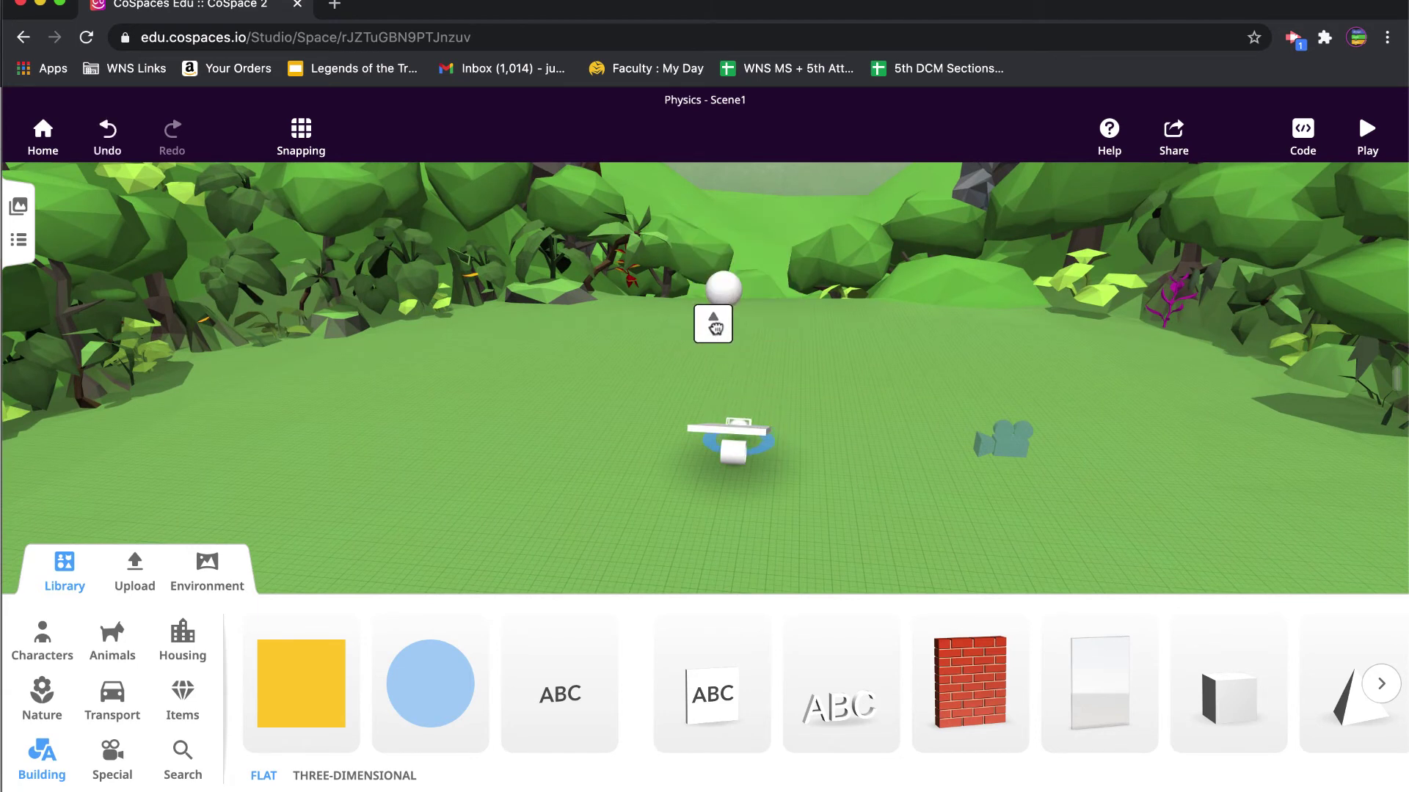
{"action": "left_click_drag", "start_coordinate": [715, 321], "coordinate": [715, 316]}
Play the scene to watch the falling ball tip the seesaw, then return to the editor
{"action": "left_click_drag", "start_coordinate": [660, 455], "coordinate": [580, 423]}
{"action": "left_click", "coordinate": [580, 461]}
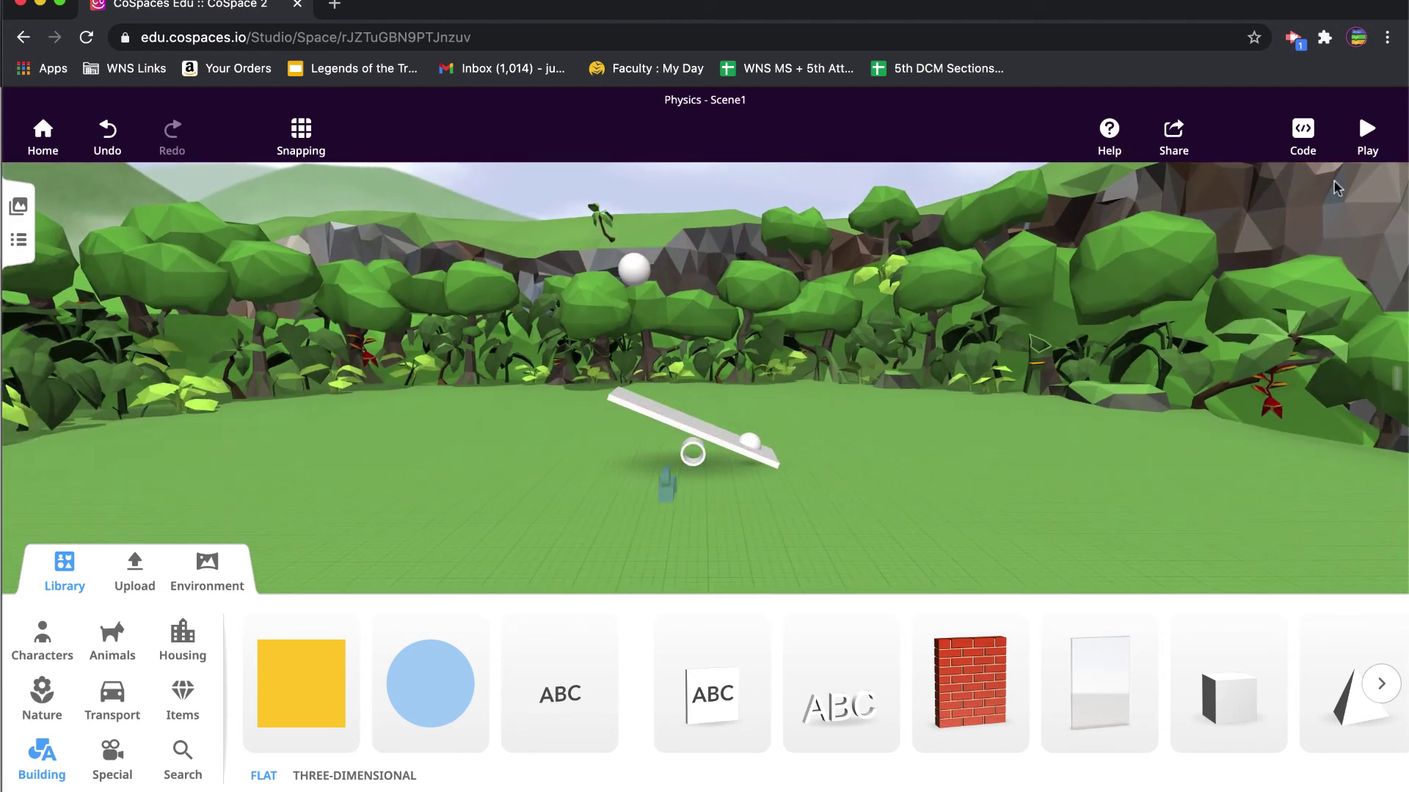
{"action": "left_click", "coordinate": [1366, 134]}
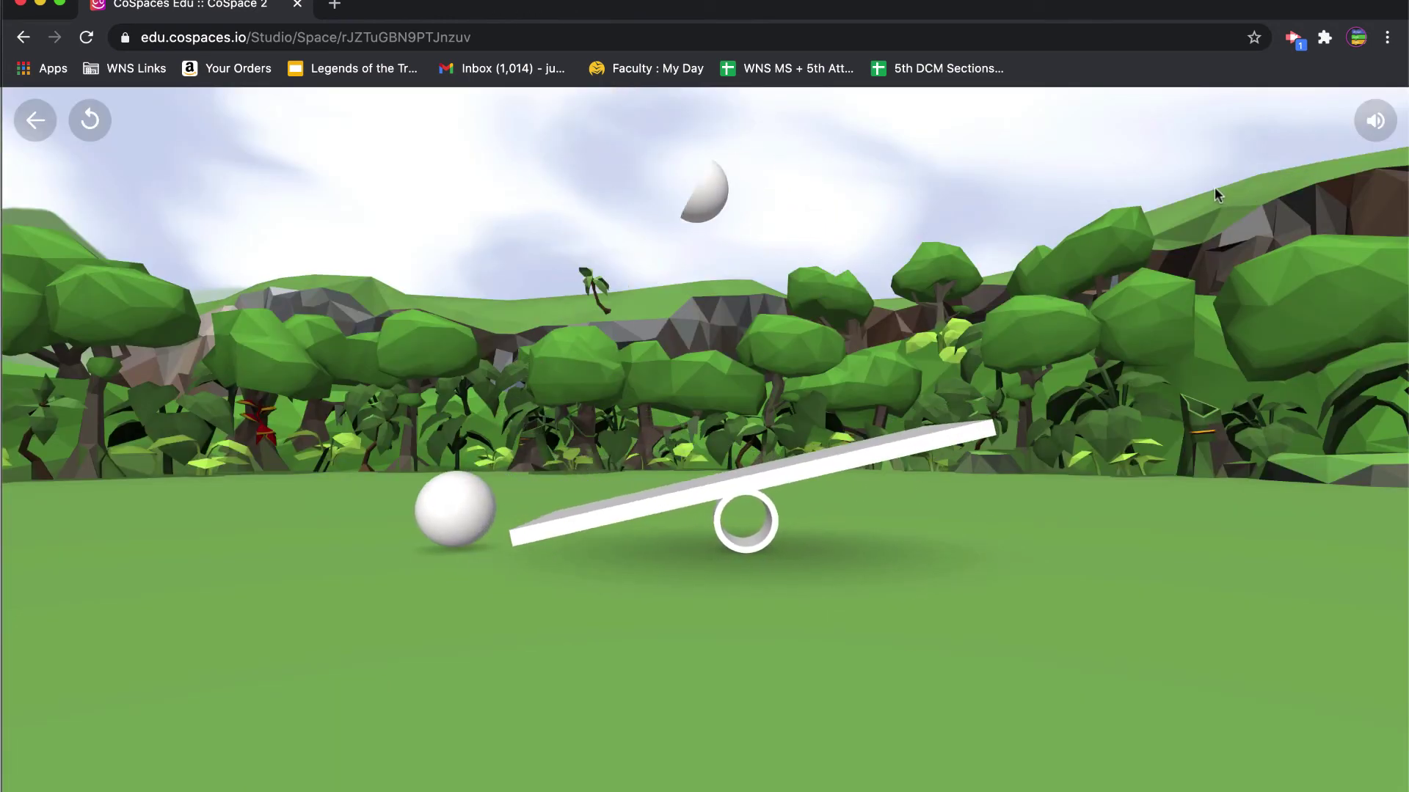
{"action": "left_click", "coordinate": [29, 121]}
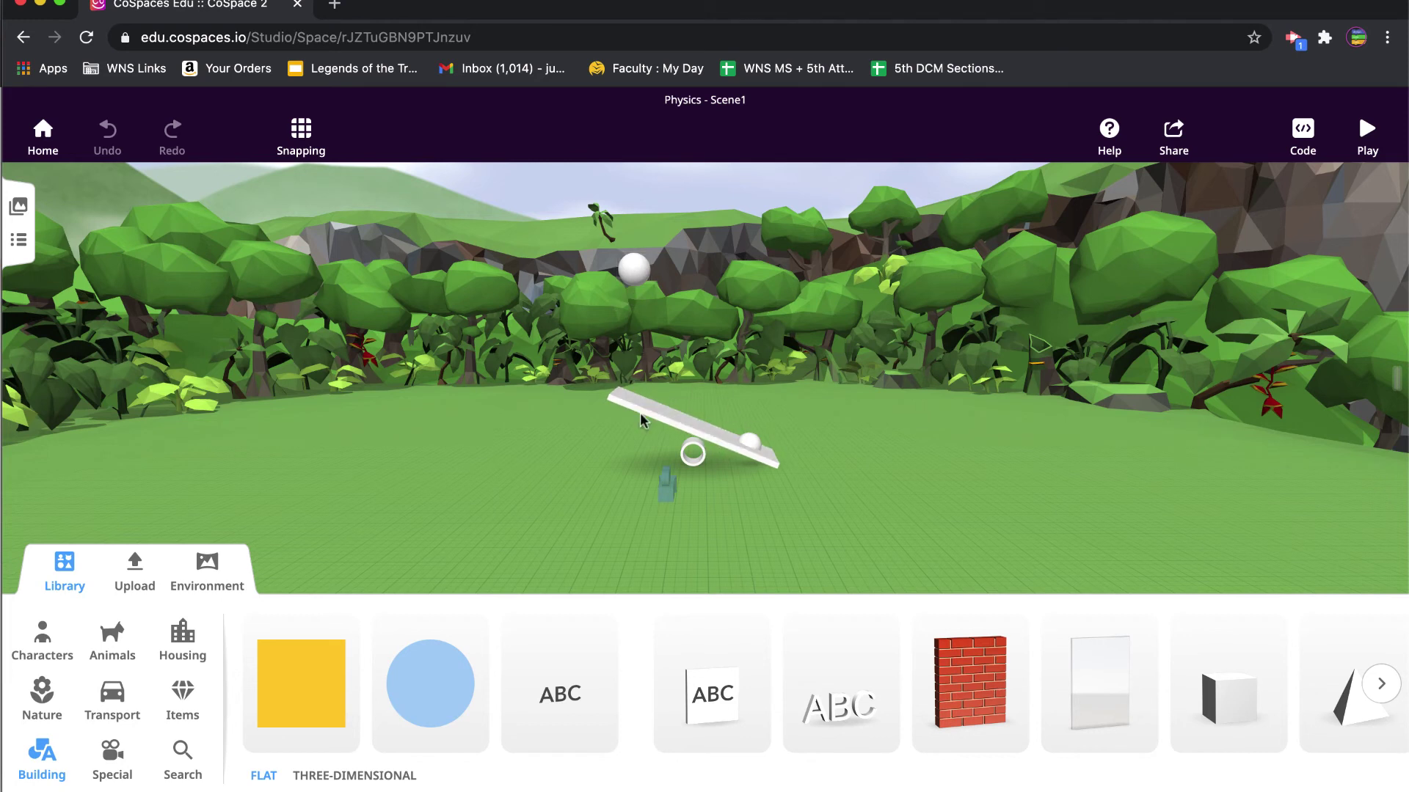
Switch physics off for the hanging ball
{"action": "left_click", "coordinate": [634, 270]}
{"action": "left_click", "coordinate": [816, 184]}
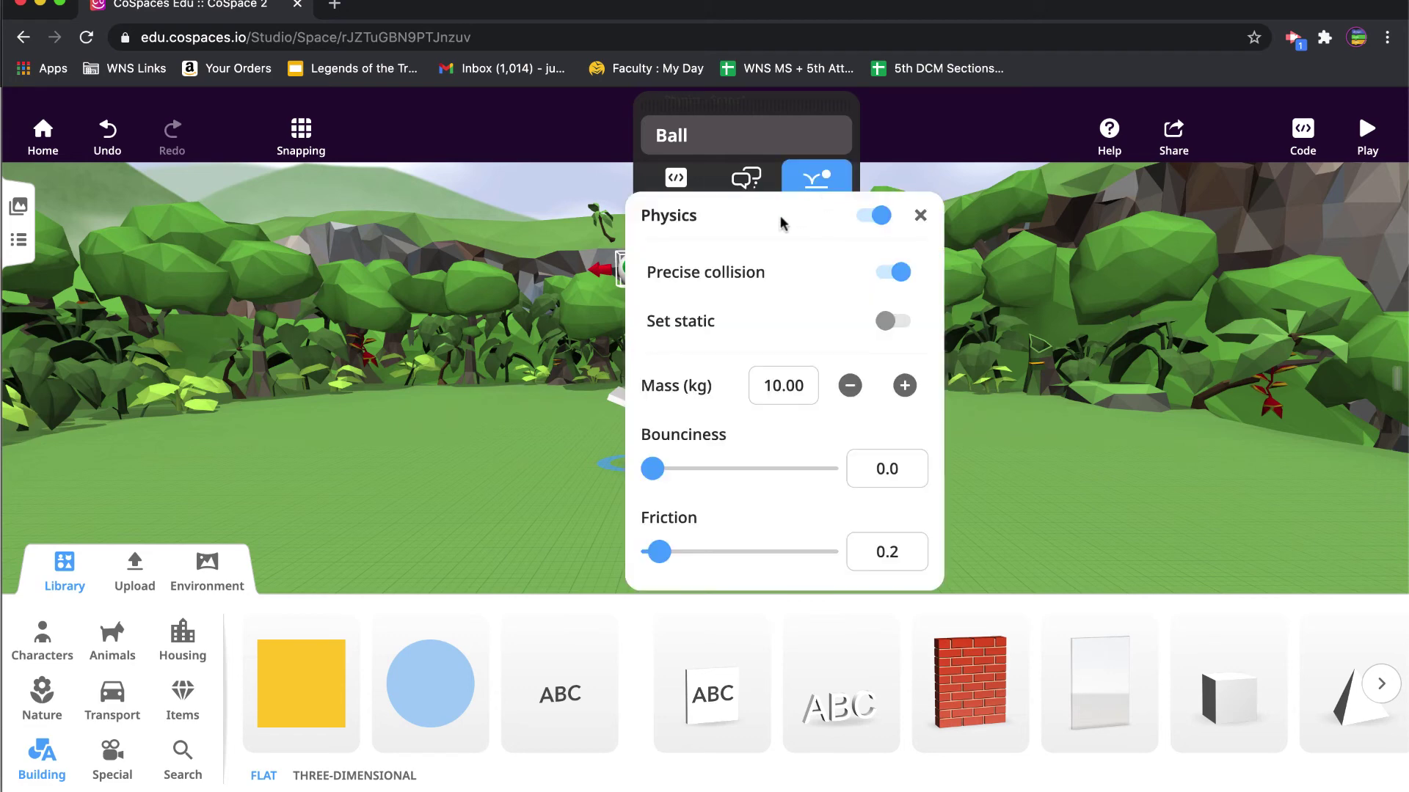
{"action": "left_click", "coordinate": [875, 215]}
{"action": "left_click", "coordinate": [920, 215]}
{"action": "left_click", "coordinate": [970, 321]}
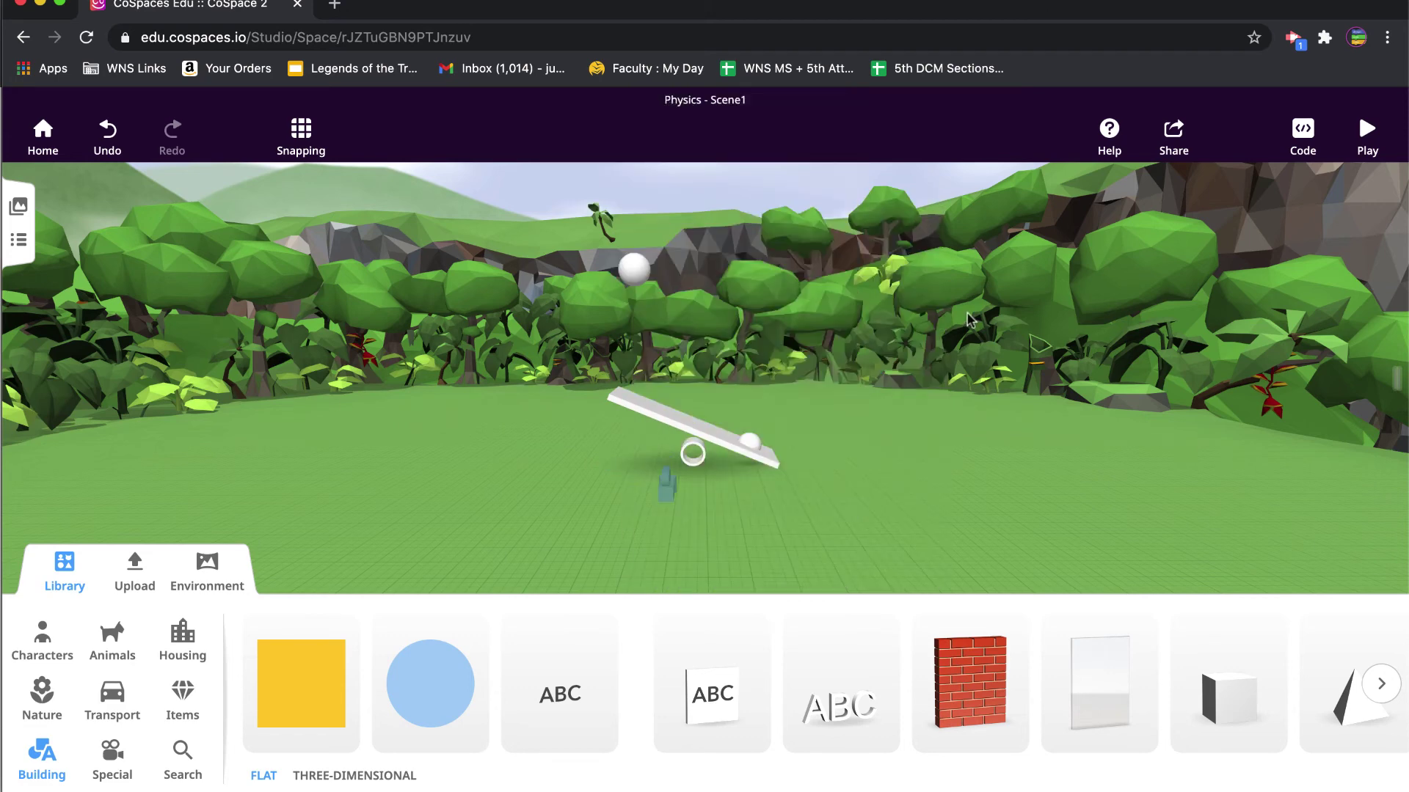
Enable Use in CoBlocks for the hanging ball
{"action": "left_click", "coordinate": [633, 270]}
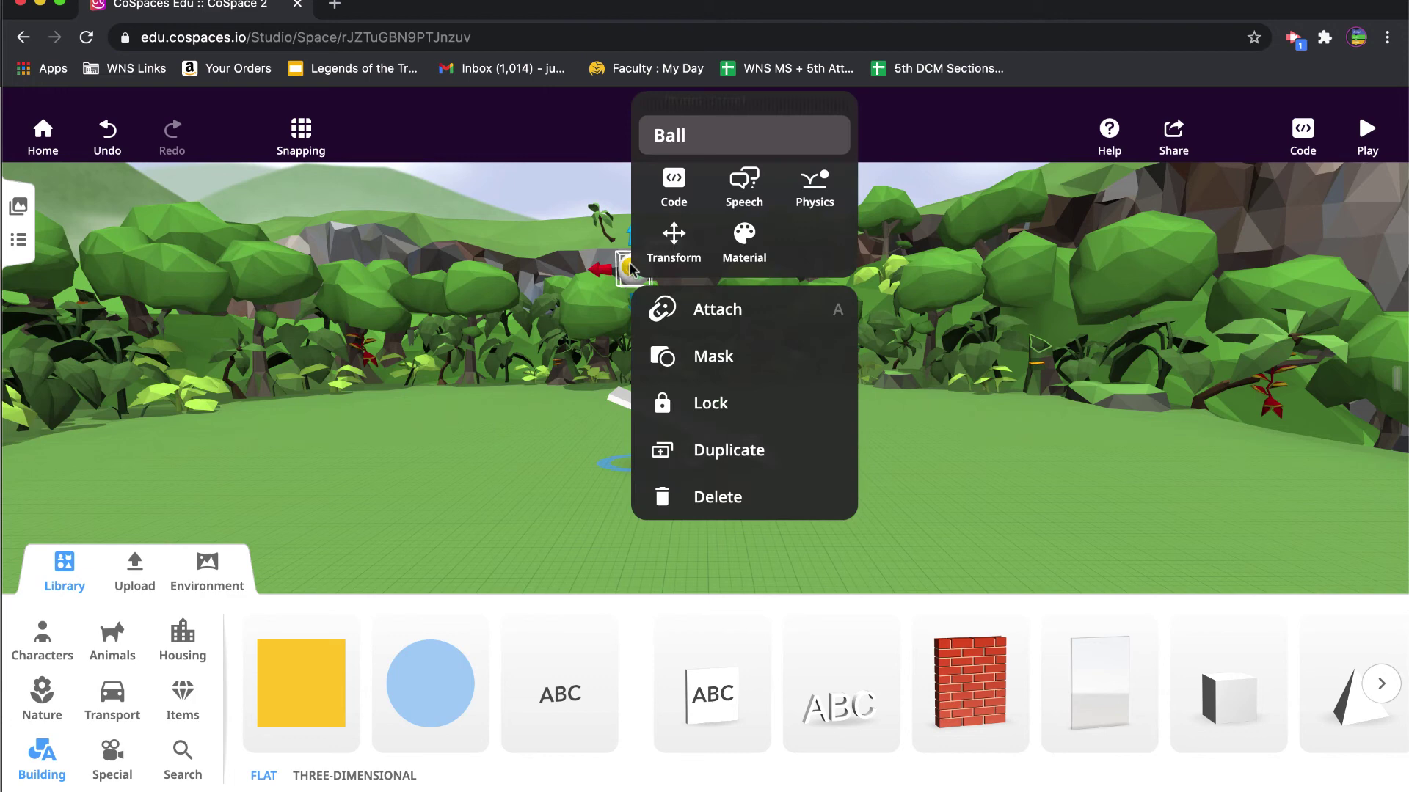
{"action": "left_click", "coordinate": [674, 183]}
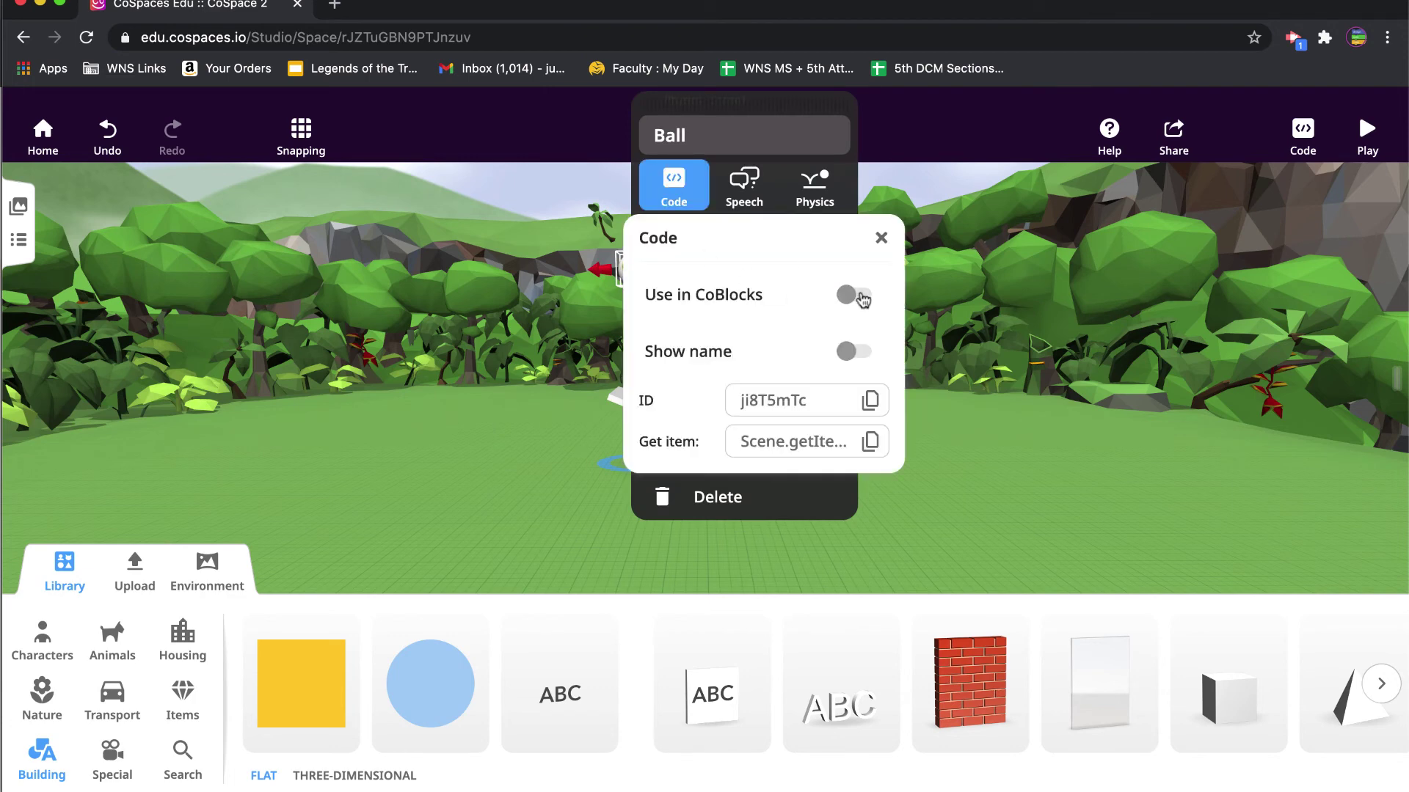
{"action": "left_click", "coordinate": [853, 294]}
{"action": "left_click", "coordinate": [880, 237]}
{"action": "left_click", "coordinate": [880, 237]}
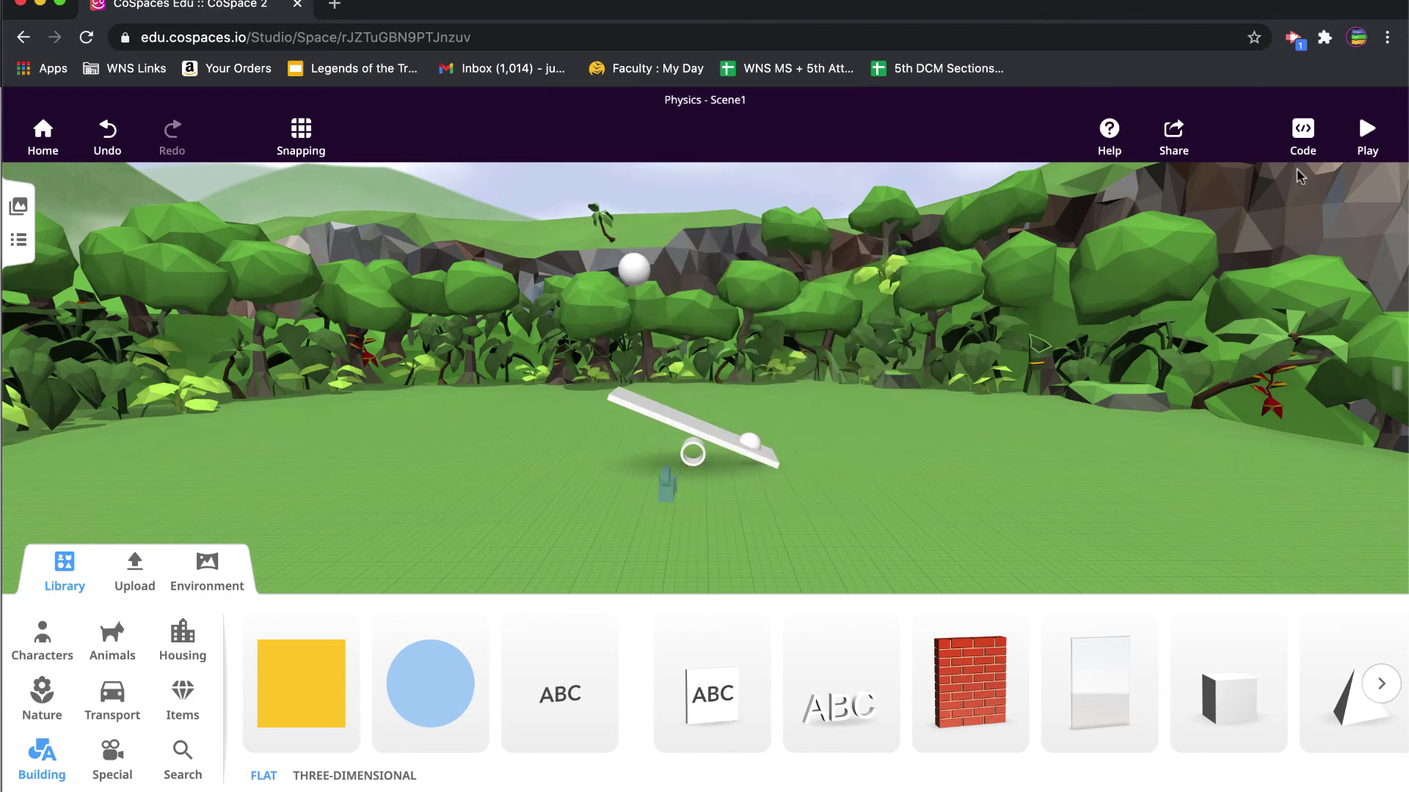
Start a CoBlocks script with a 'when Ball is clicked' event
{"action": "left_click", "coordinate": [1296, 147]}
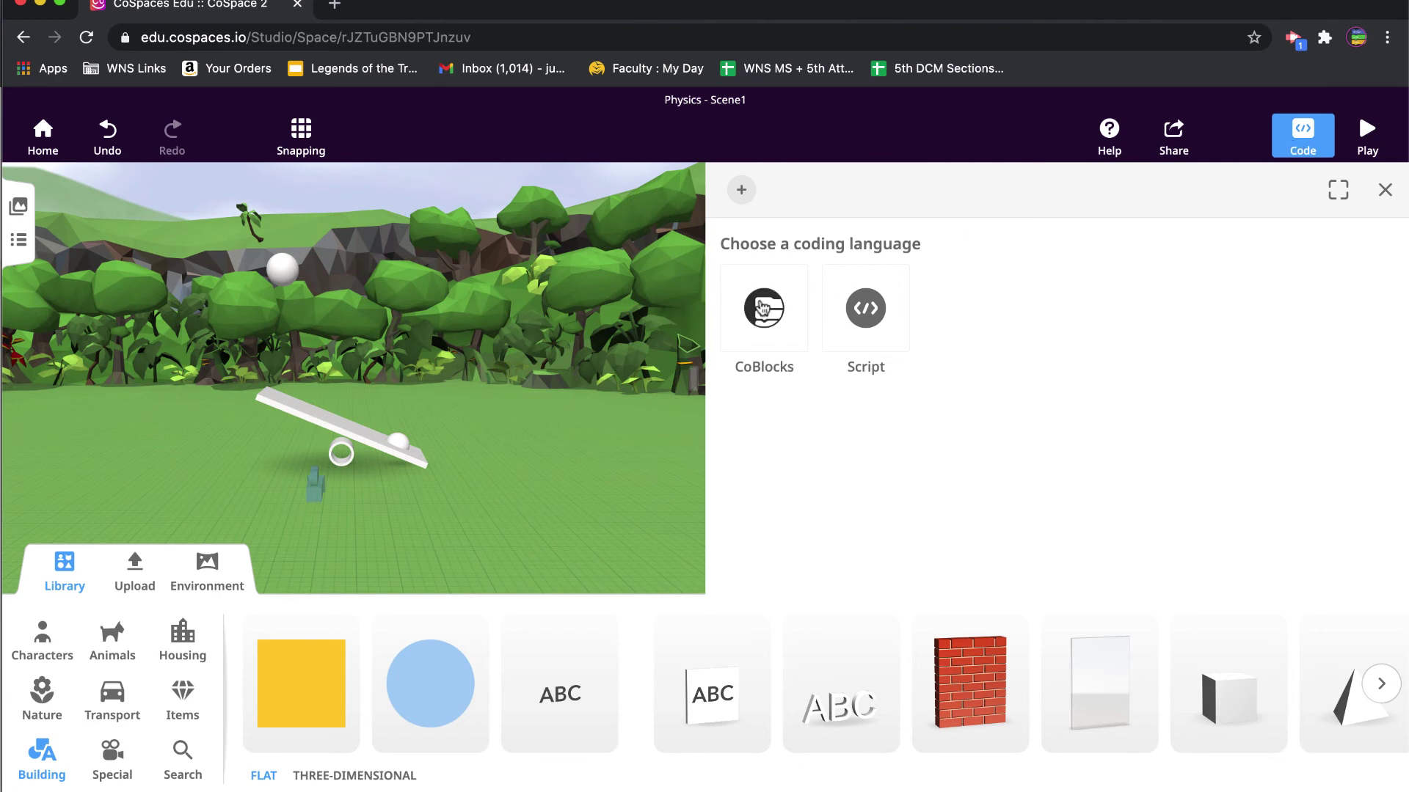
{"action": "left_click", "coordinate": [767, 306]}
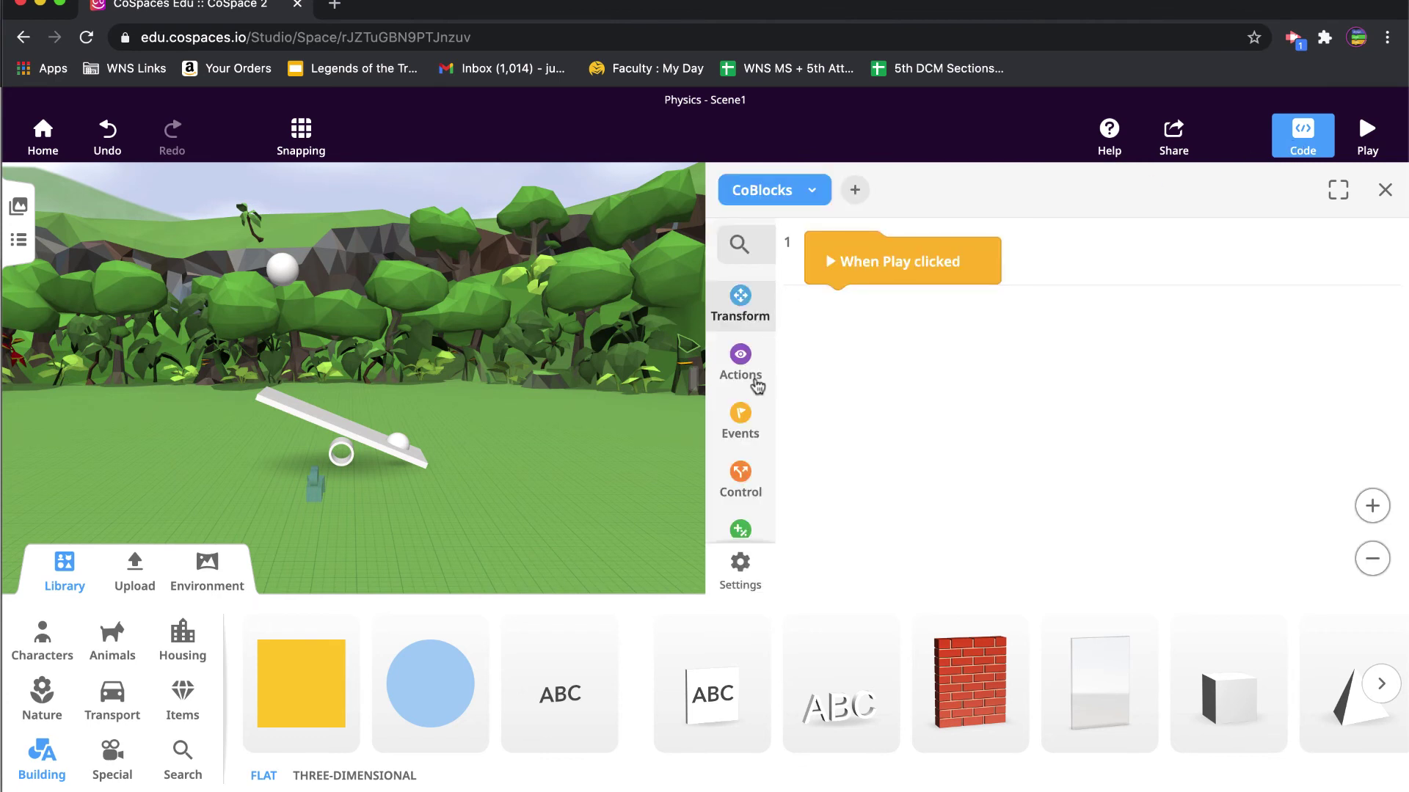
{"action": "left_click", "coordinate": [738, 424]}
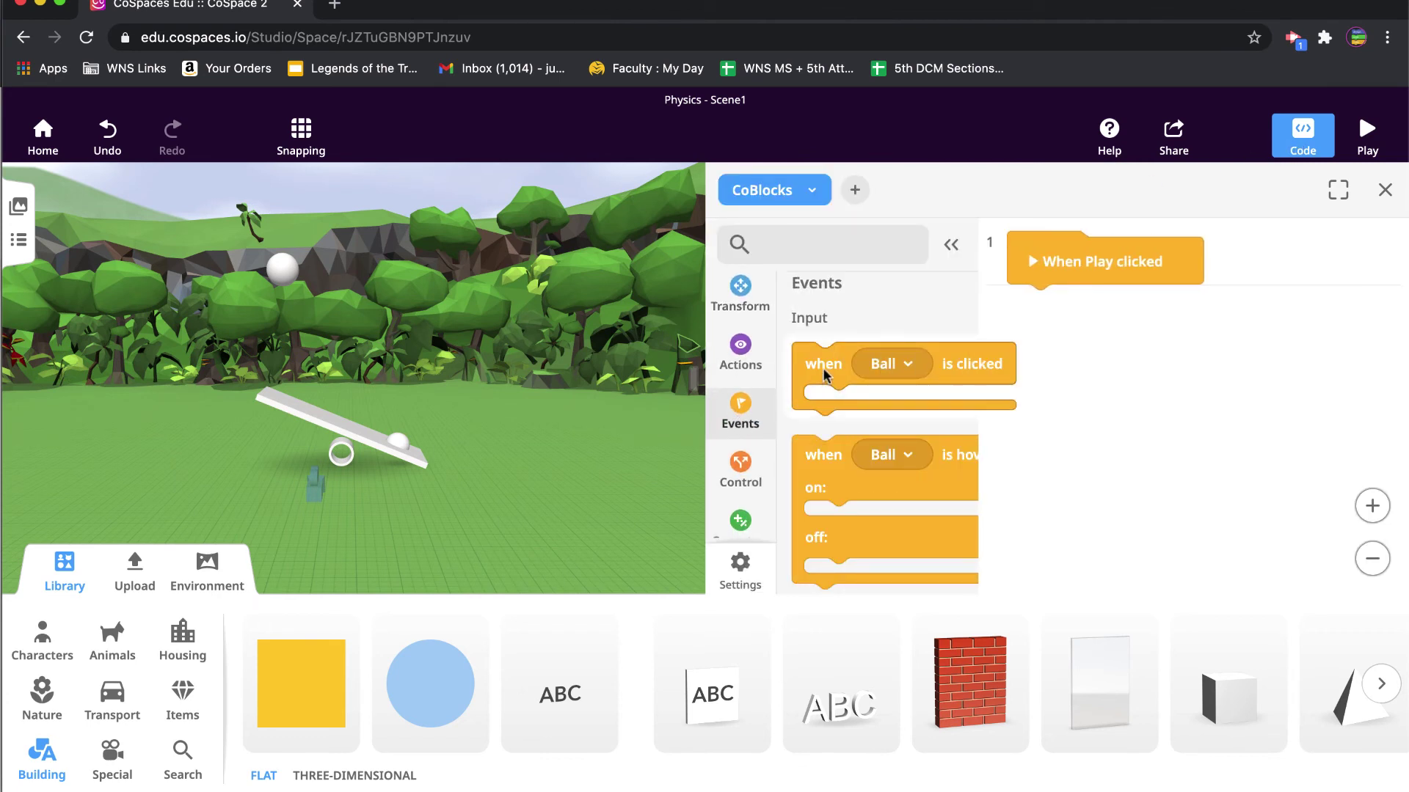
{"action": "left_click_drag", "start_coordinate": [840, 374], "coordinate": [1035, 317]}
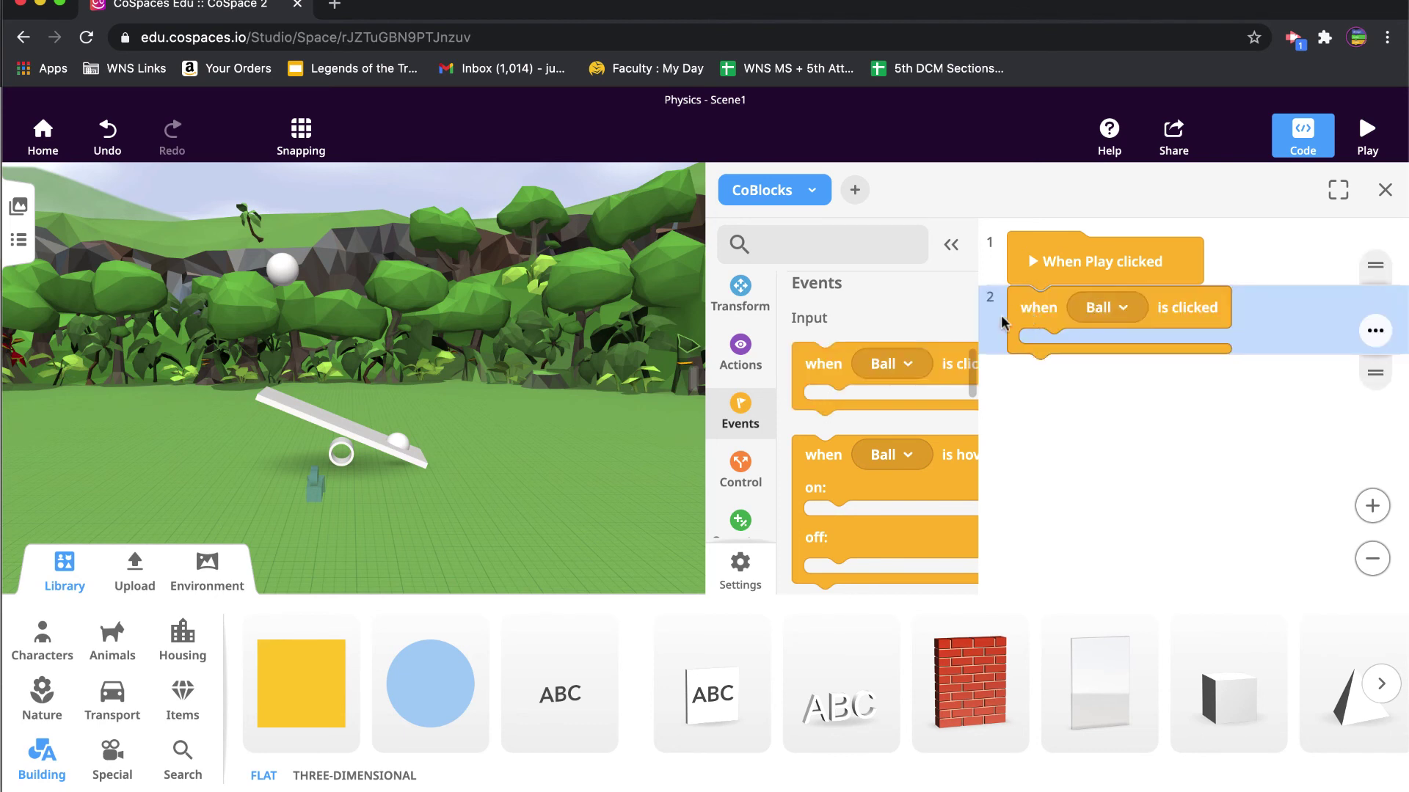
Place an 'add physics to Ball' block inside the click event
{"action": "left_click", "coordinate": [742, 308]}
{"action": "scroll", "coordinate": [842, 406], "scroll_direction": "down", "scroll_amount": 10}
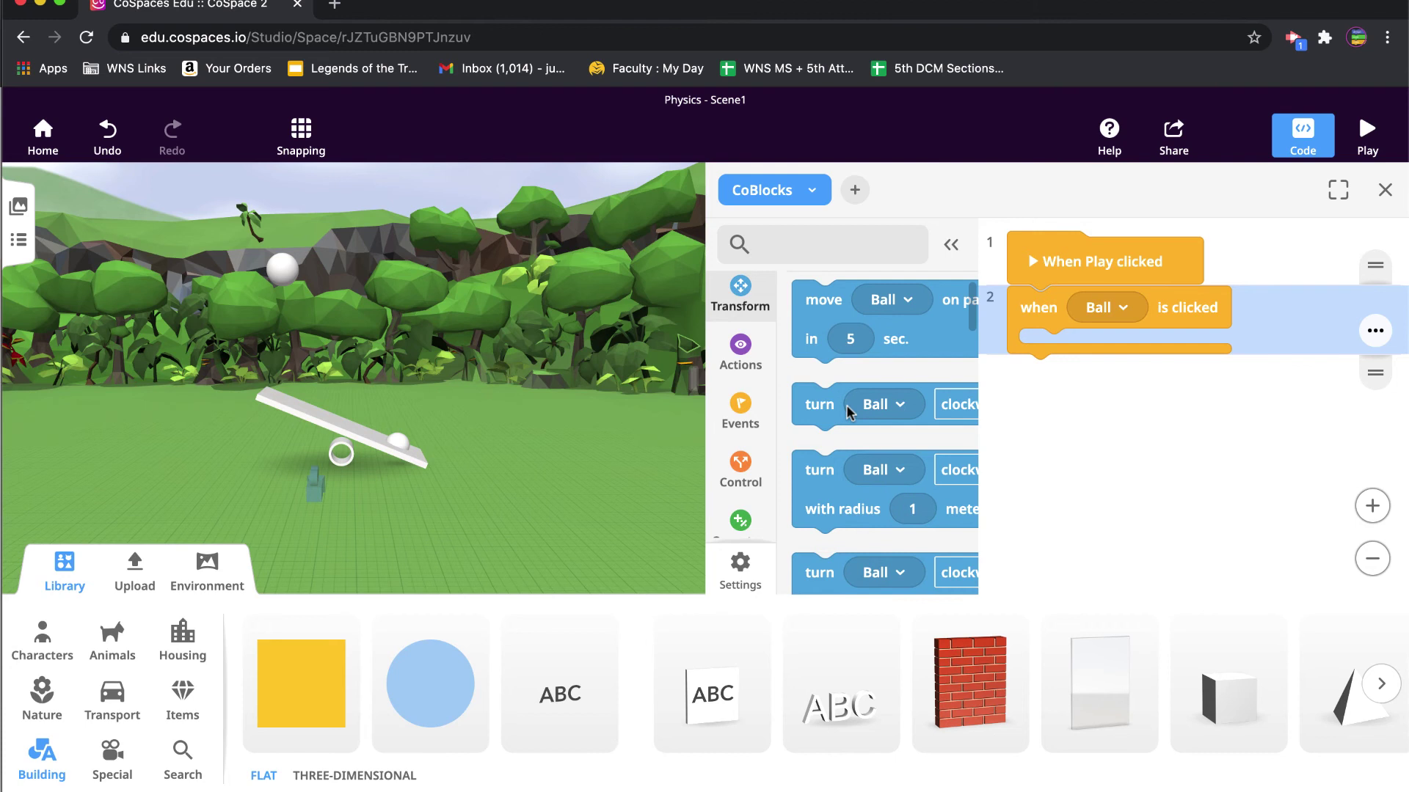
{"action": "scroll", "coordinate": [840, 513], "scroll_direction": "down", "scroll_amount": 10}
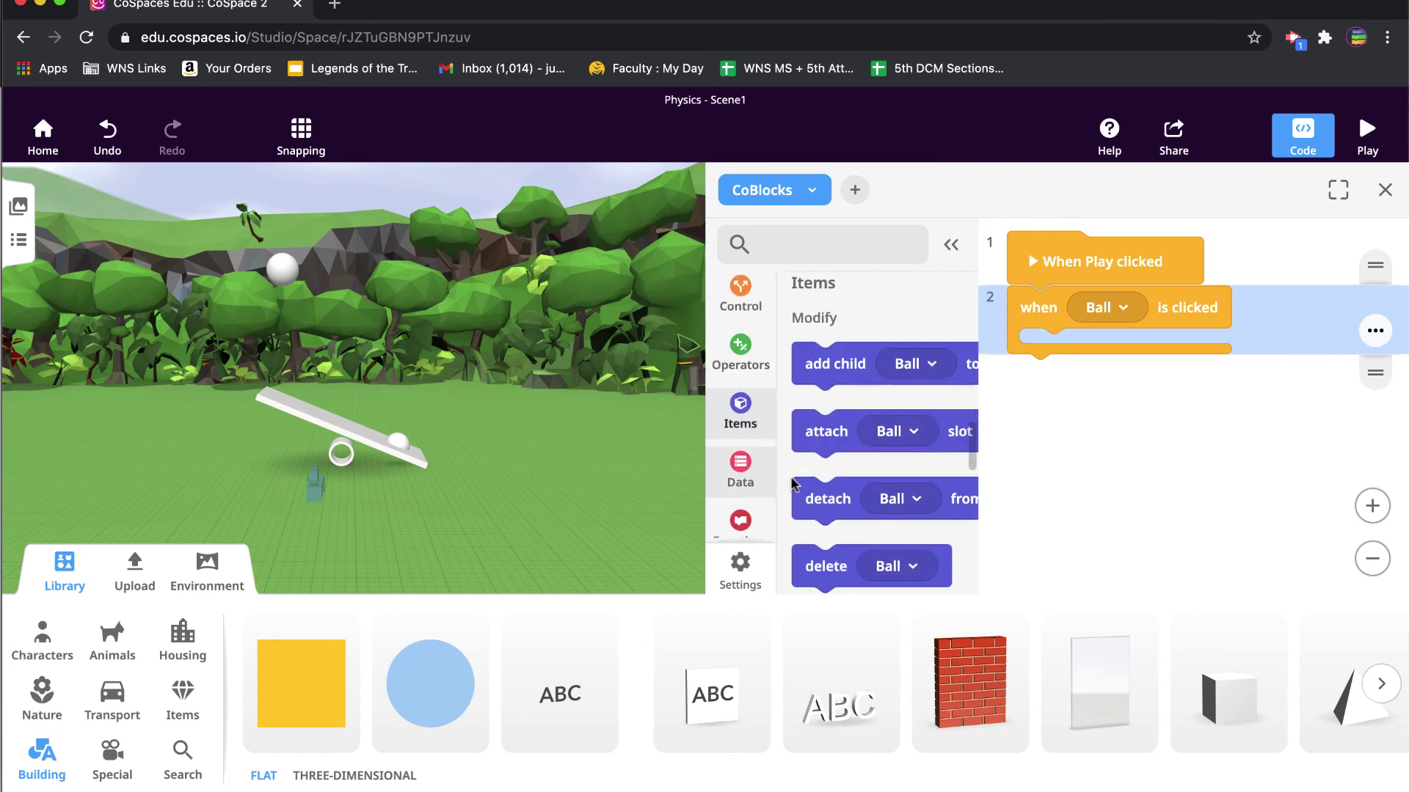
{"action": "scroll", "coordinate": [844, 484], "scroll_direction": "down", "scroll_amount": 5}
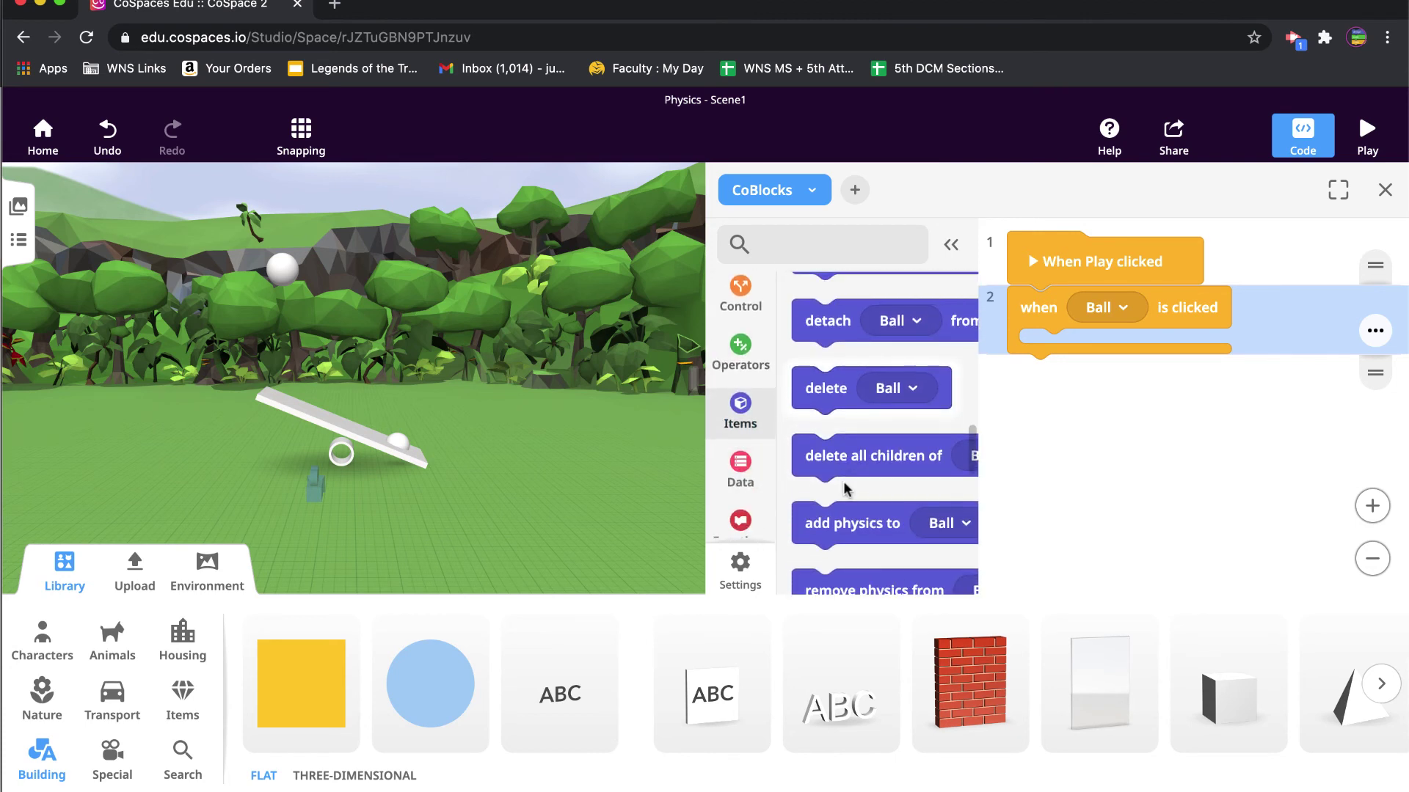
{"action": "left_click_drag", "start_coordinate": [822, 460], "coordinate": [1055, 373]}
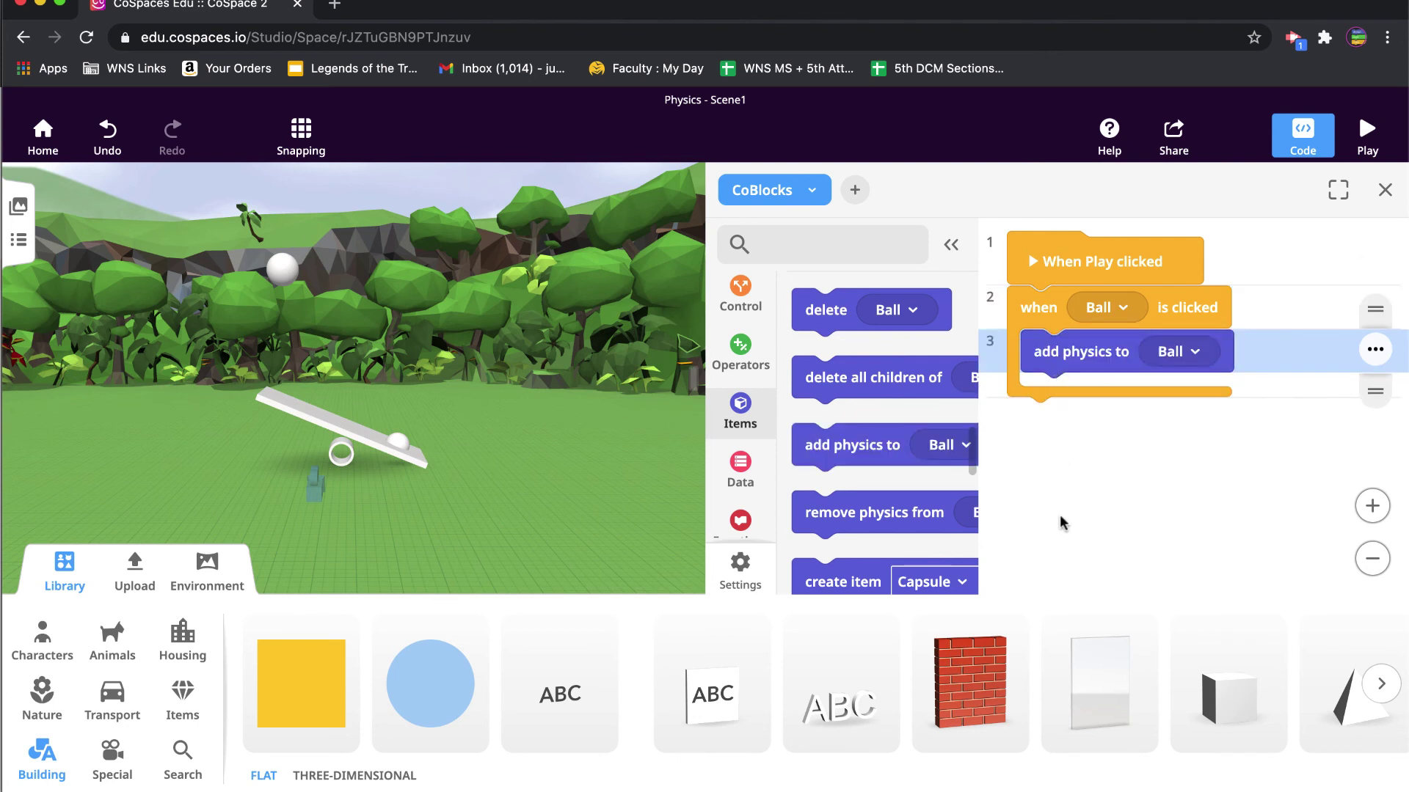
{"action": "left_click", "coordinate": [1367, 133]}
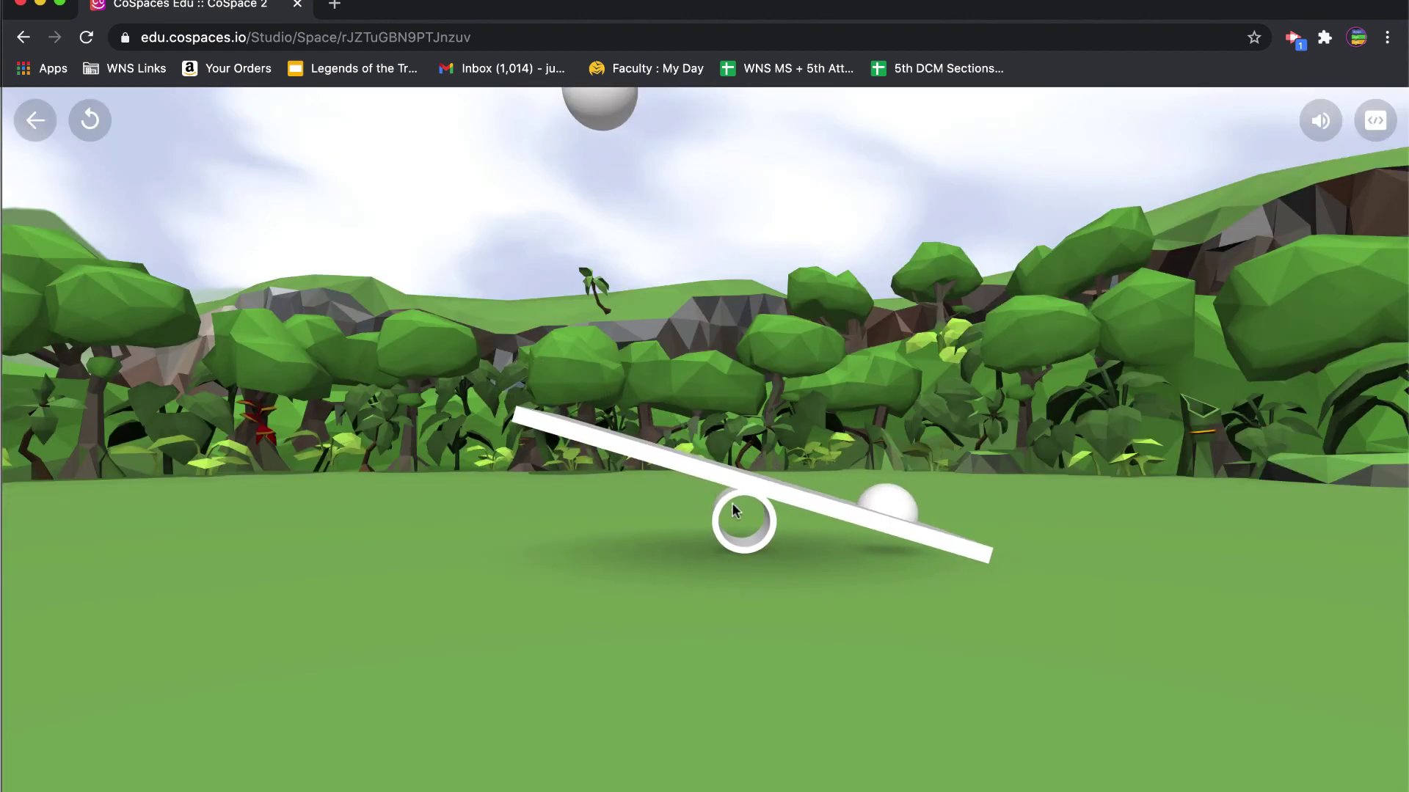
{"action": "left_click", "coordinate": [598, 114]}
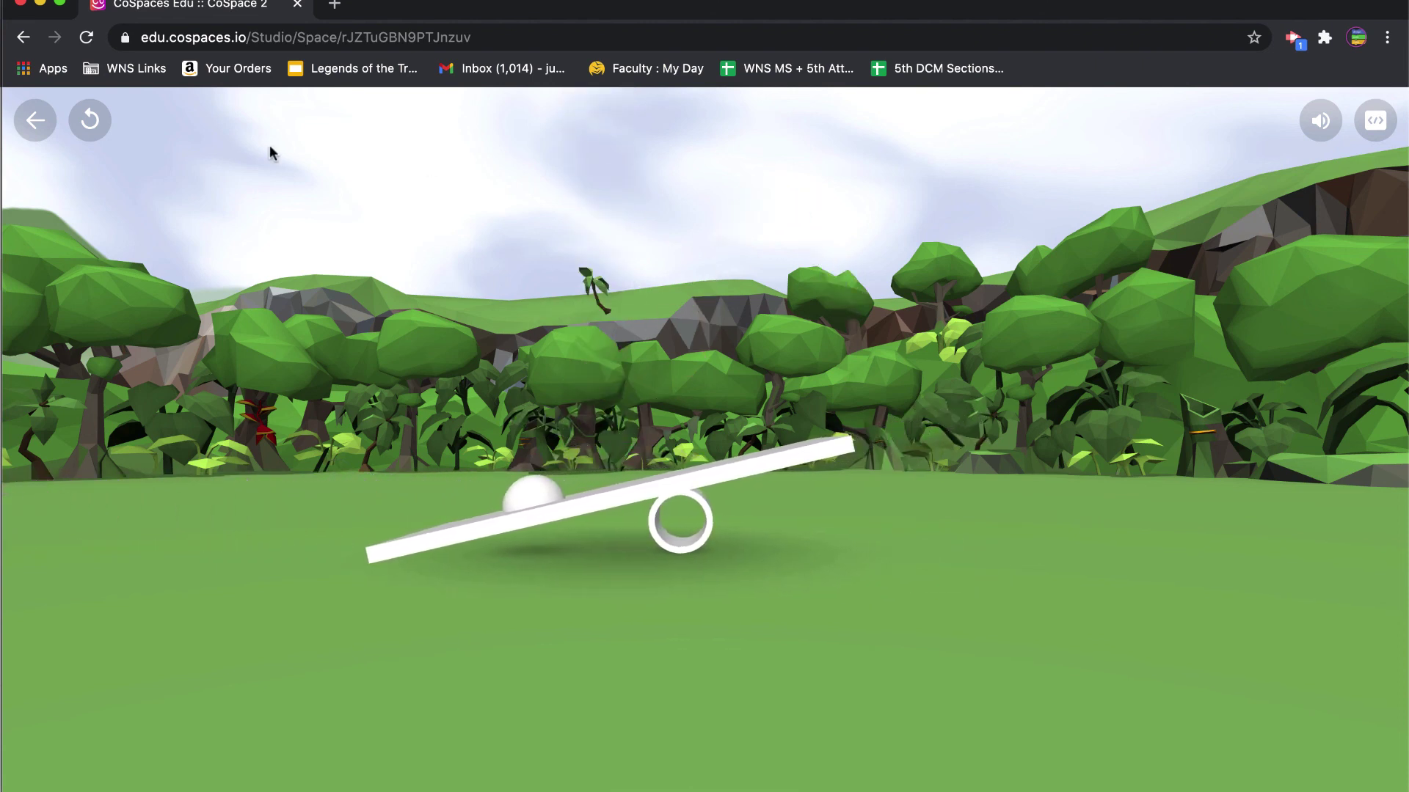
{"action": "left_click", "coordinate": [34, 120]}
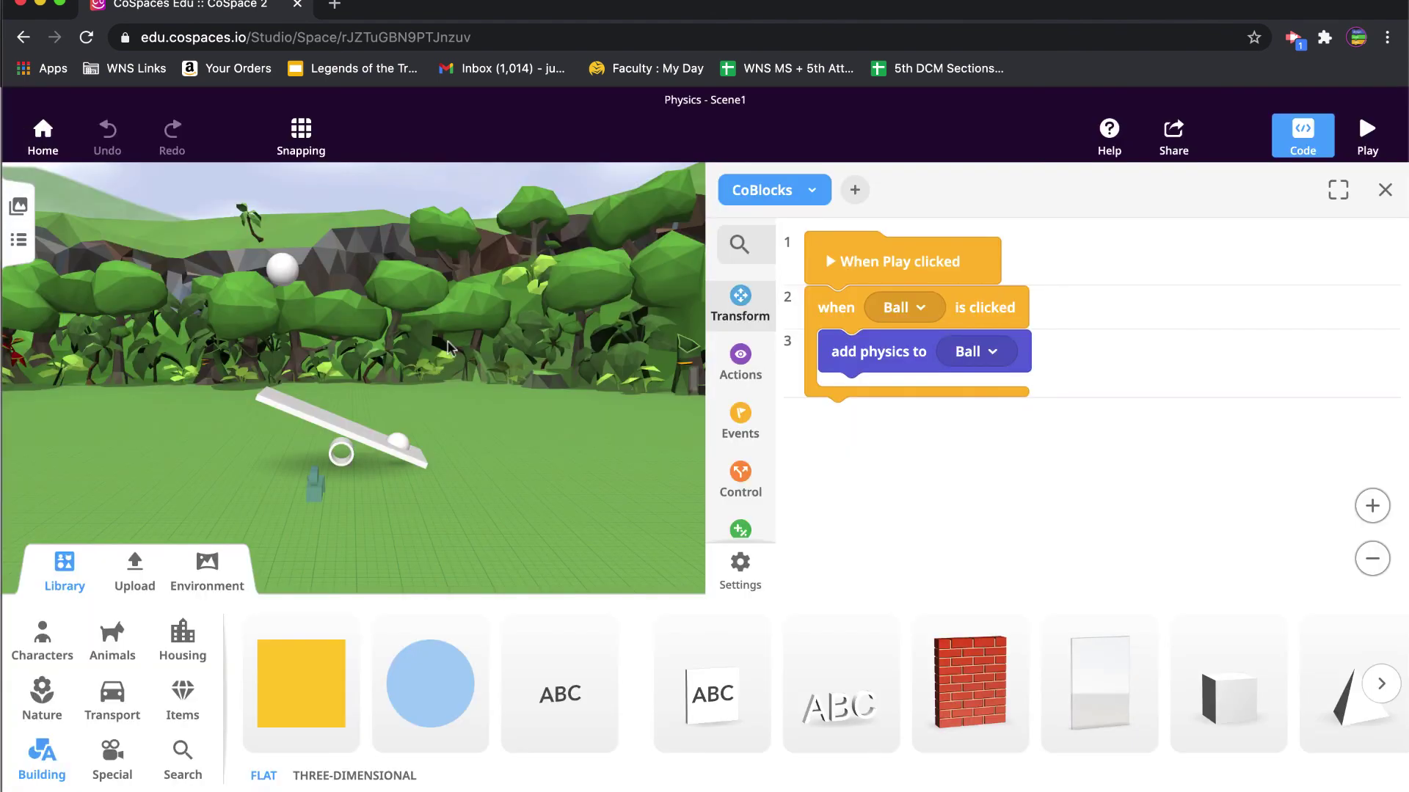